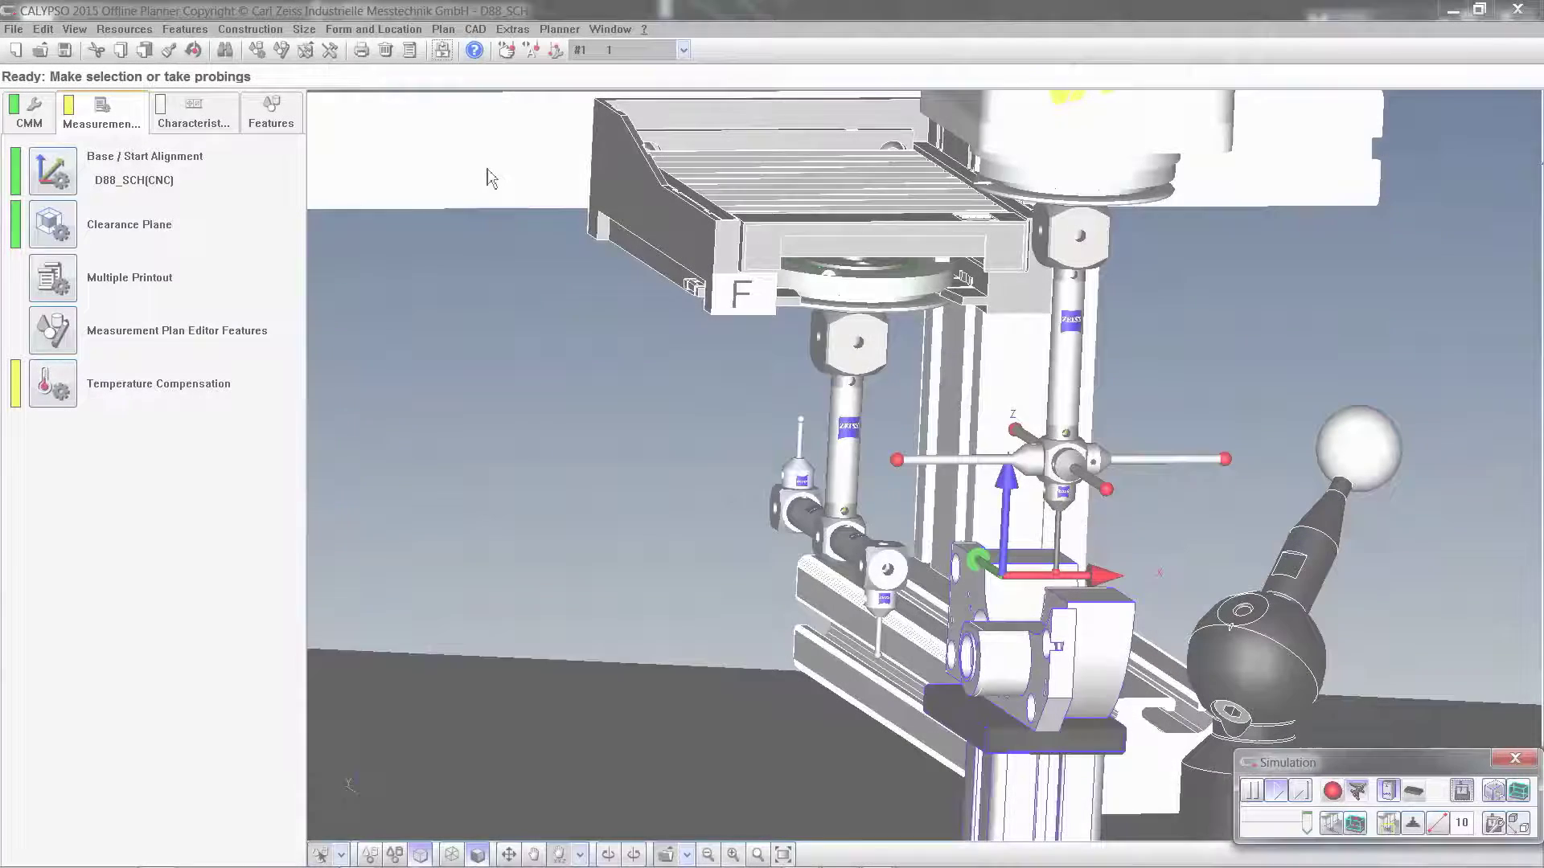
Step: Run the D88_SCH plan with Drawingindex 22 and ZEISS as Processingmachine, producing the protocol
{"action": "left_click", "coordinate": [443, 50]}
{"action": "left_click", "coordinate": [414, 410]}
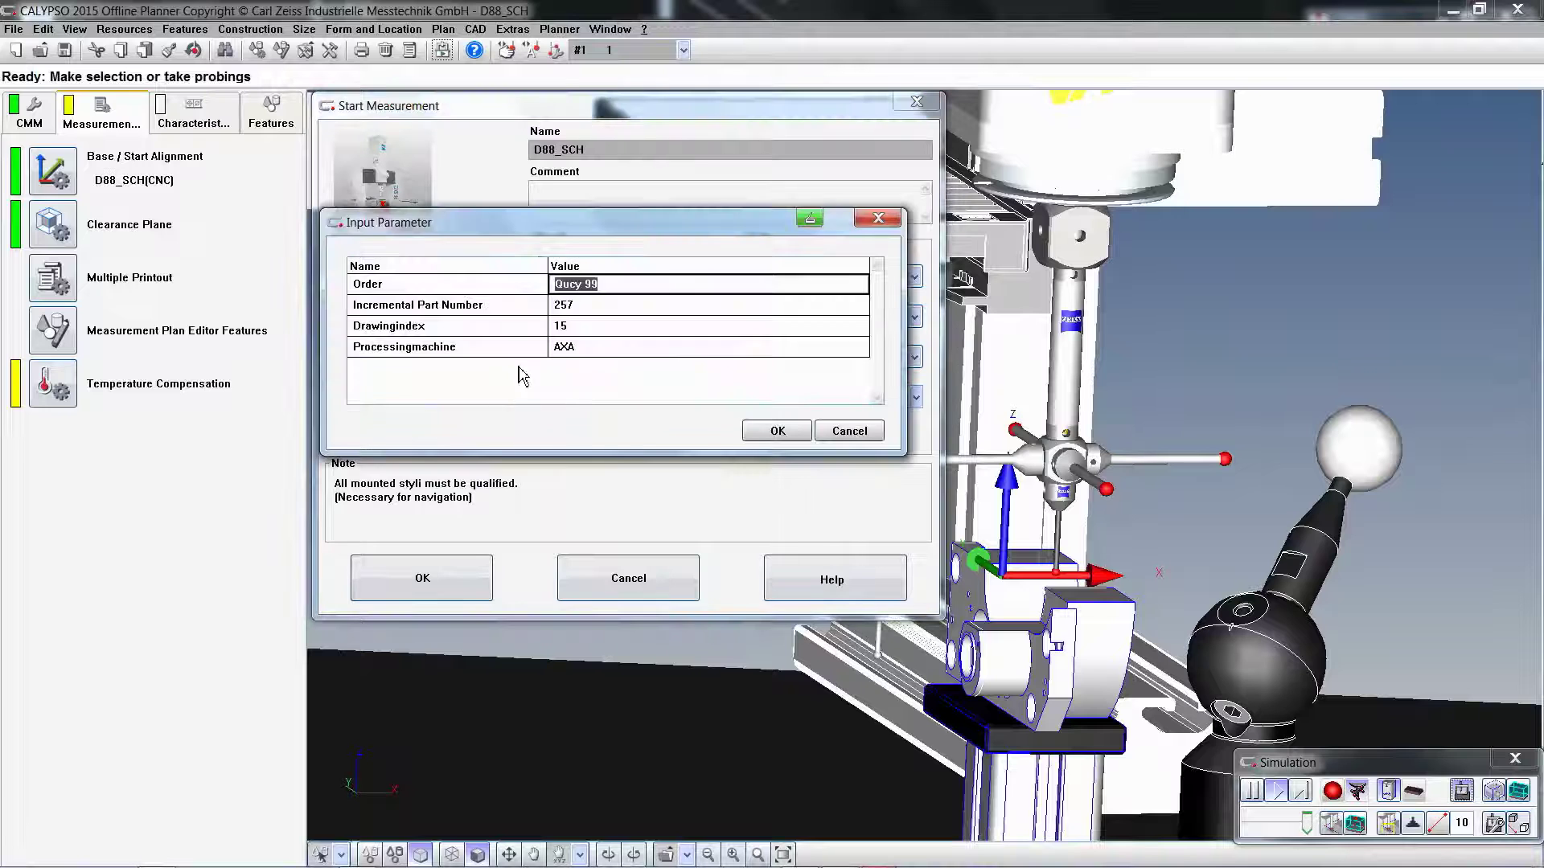
{"action": "double_click", "coordinate": [585, 326]}
{"action": "type", "text": "22"}
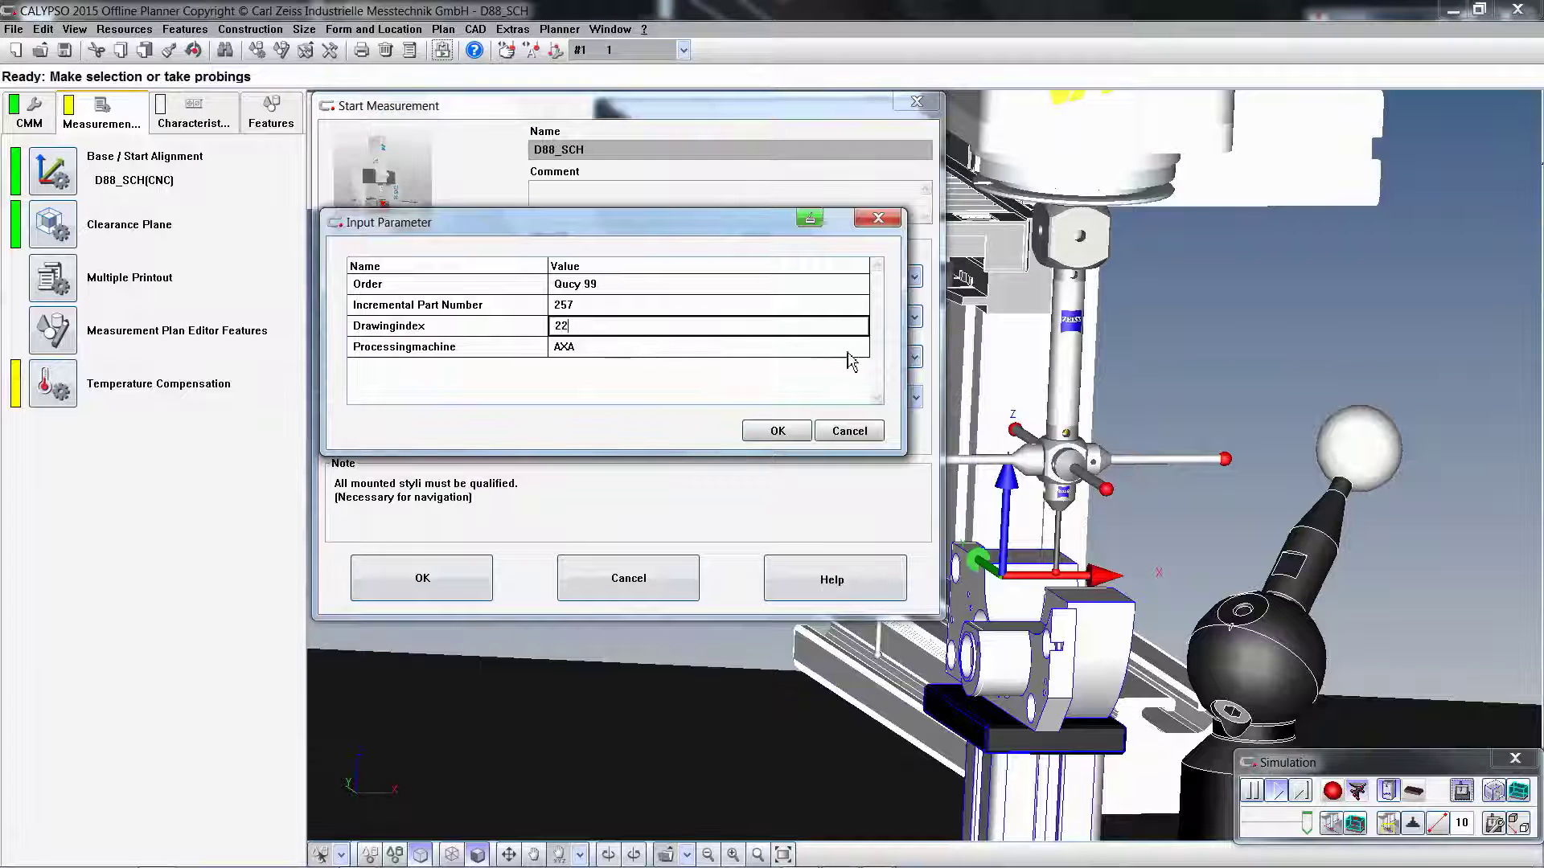
{"action": "left_click", "coordinate": [849, 348]}
{"action": "left_click", "coordinate": [603, 429]}
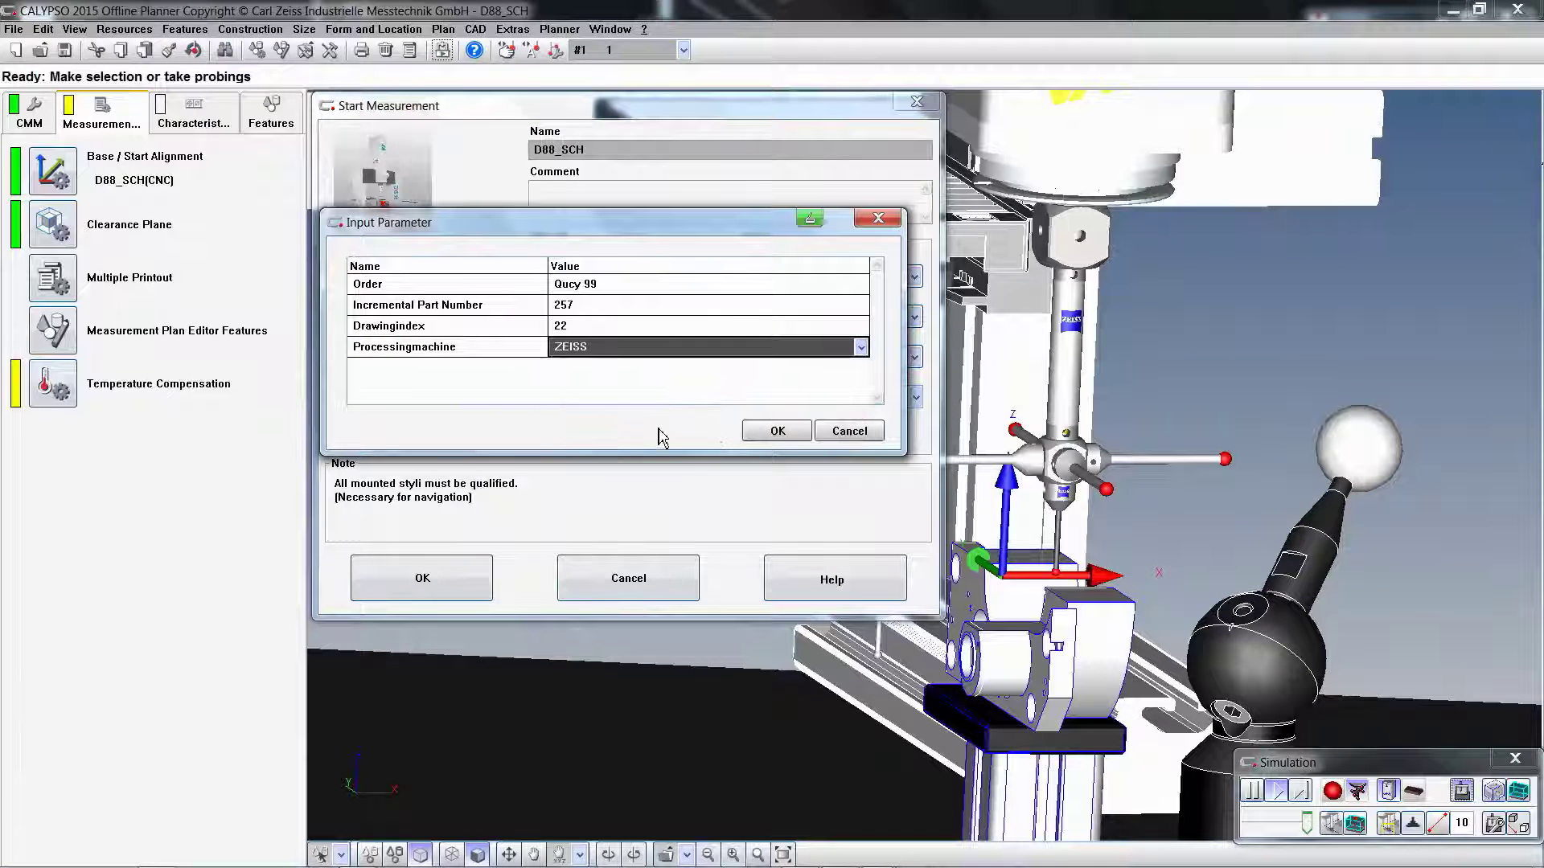
{"action": "left_click", "coordinate": [777, 430]}
{"action": "left_click", "coordinate": [422, 578]}
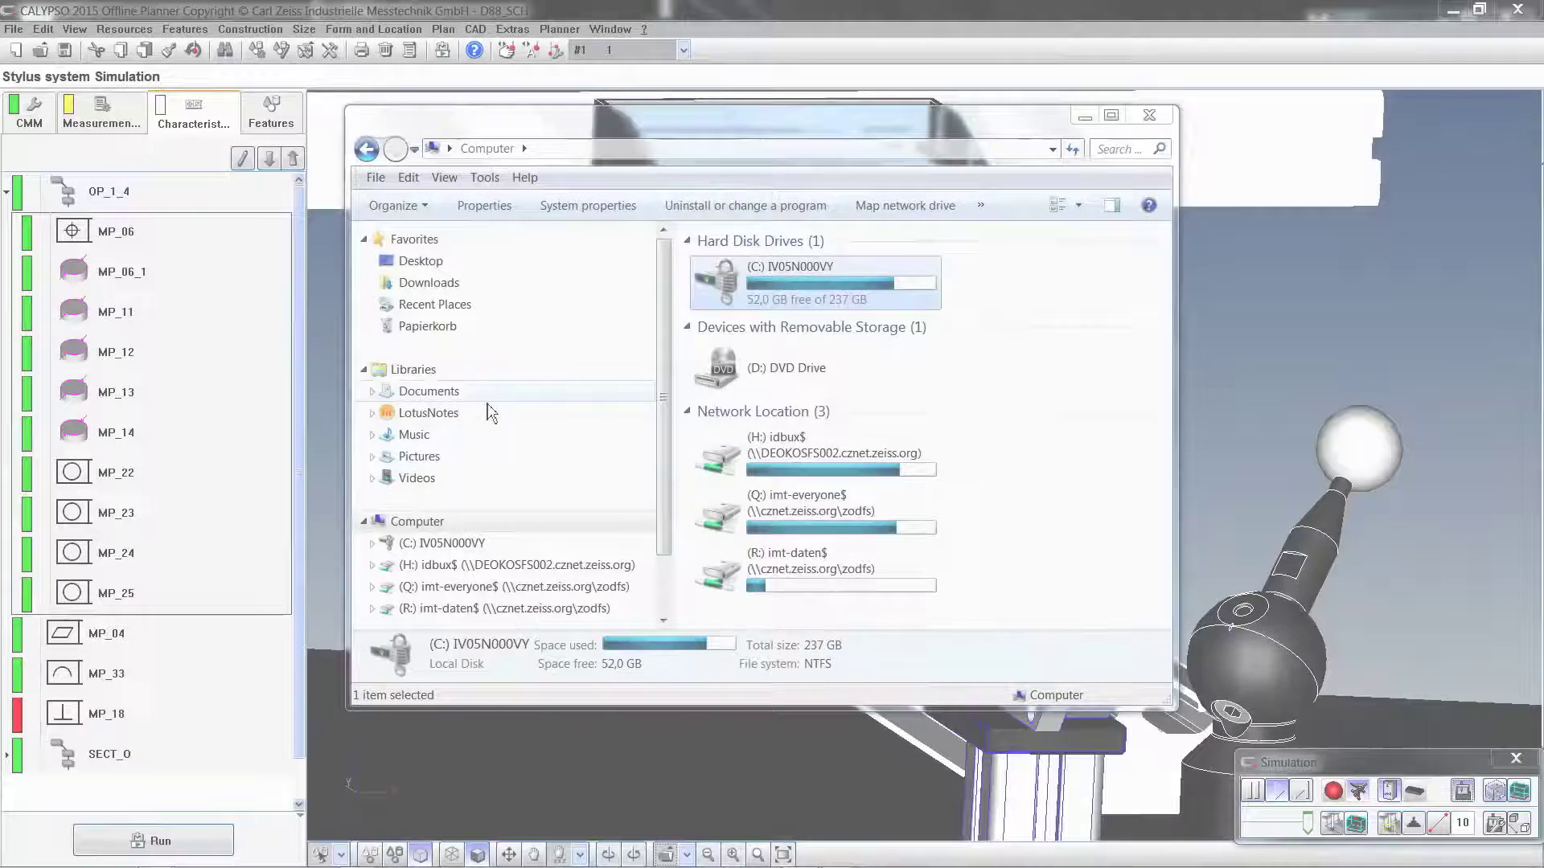
Step: Browse to the Documents\Zeiss\CALYPSO\protocol\protform folder
{"action": "left_click", "coordinate": [430, 391]}
{"action": "double_click", "coordinate": [731, 496]}
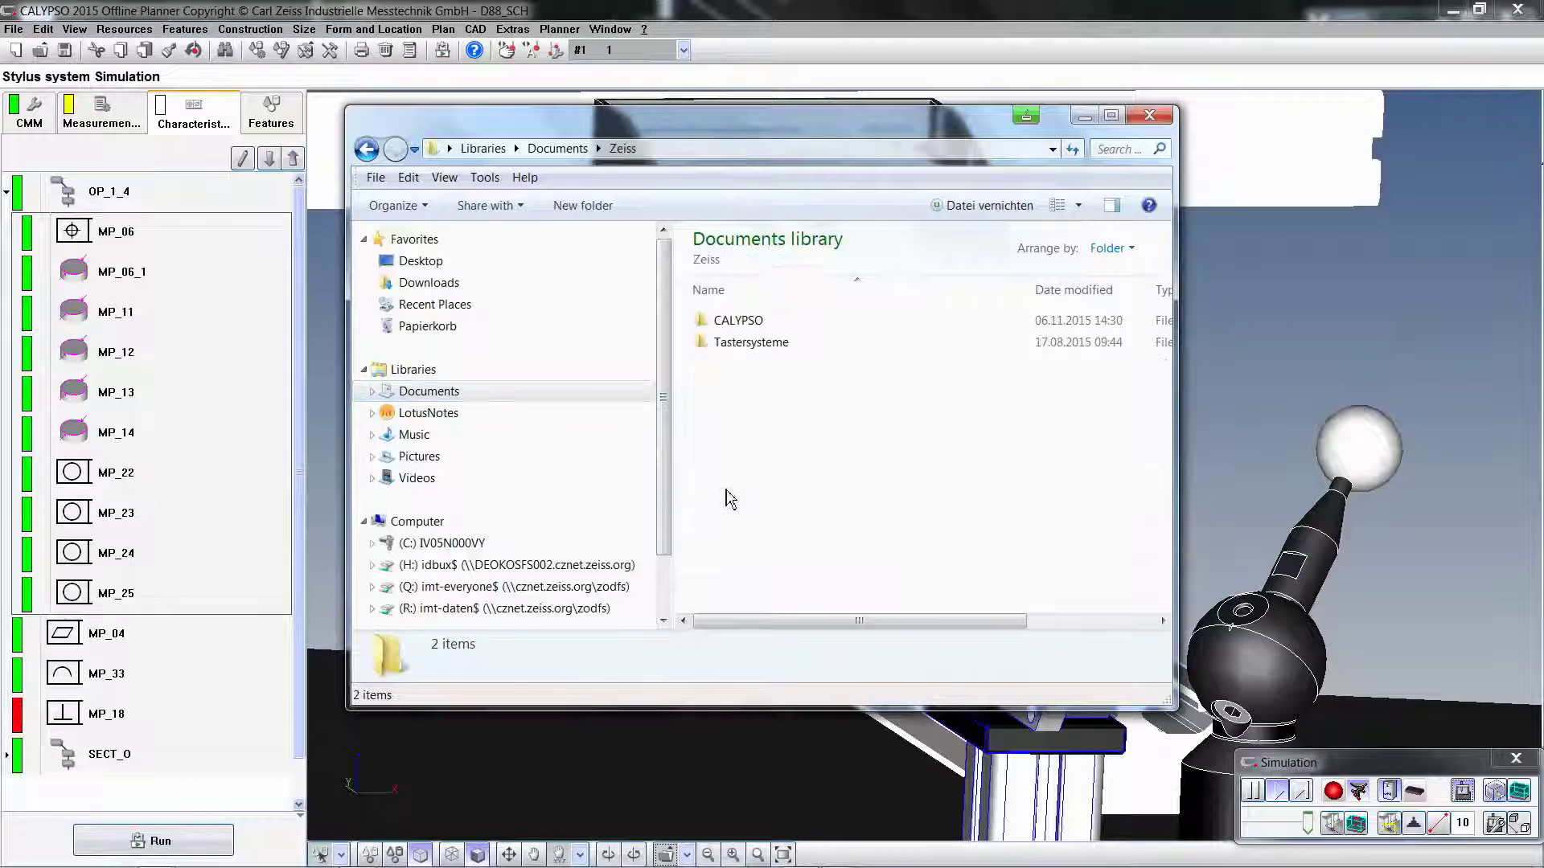
{"action": "double_click", "coordinate": [737, 320]}
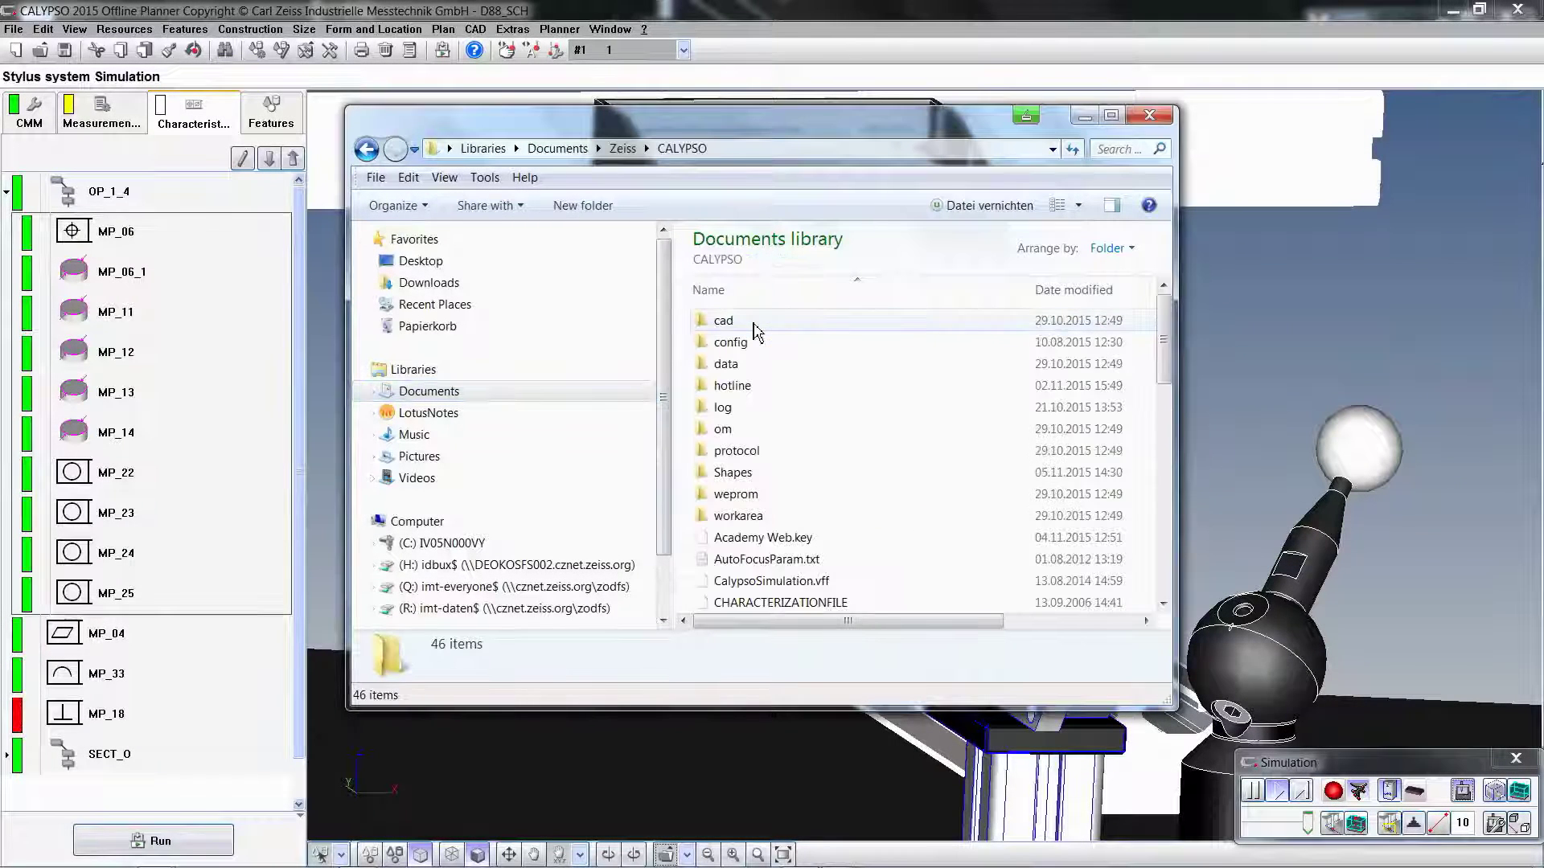
{"action": "double_click", "coordinate": [732, 451]}
{"action": "double_click", "coordinate": [736, 407]}
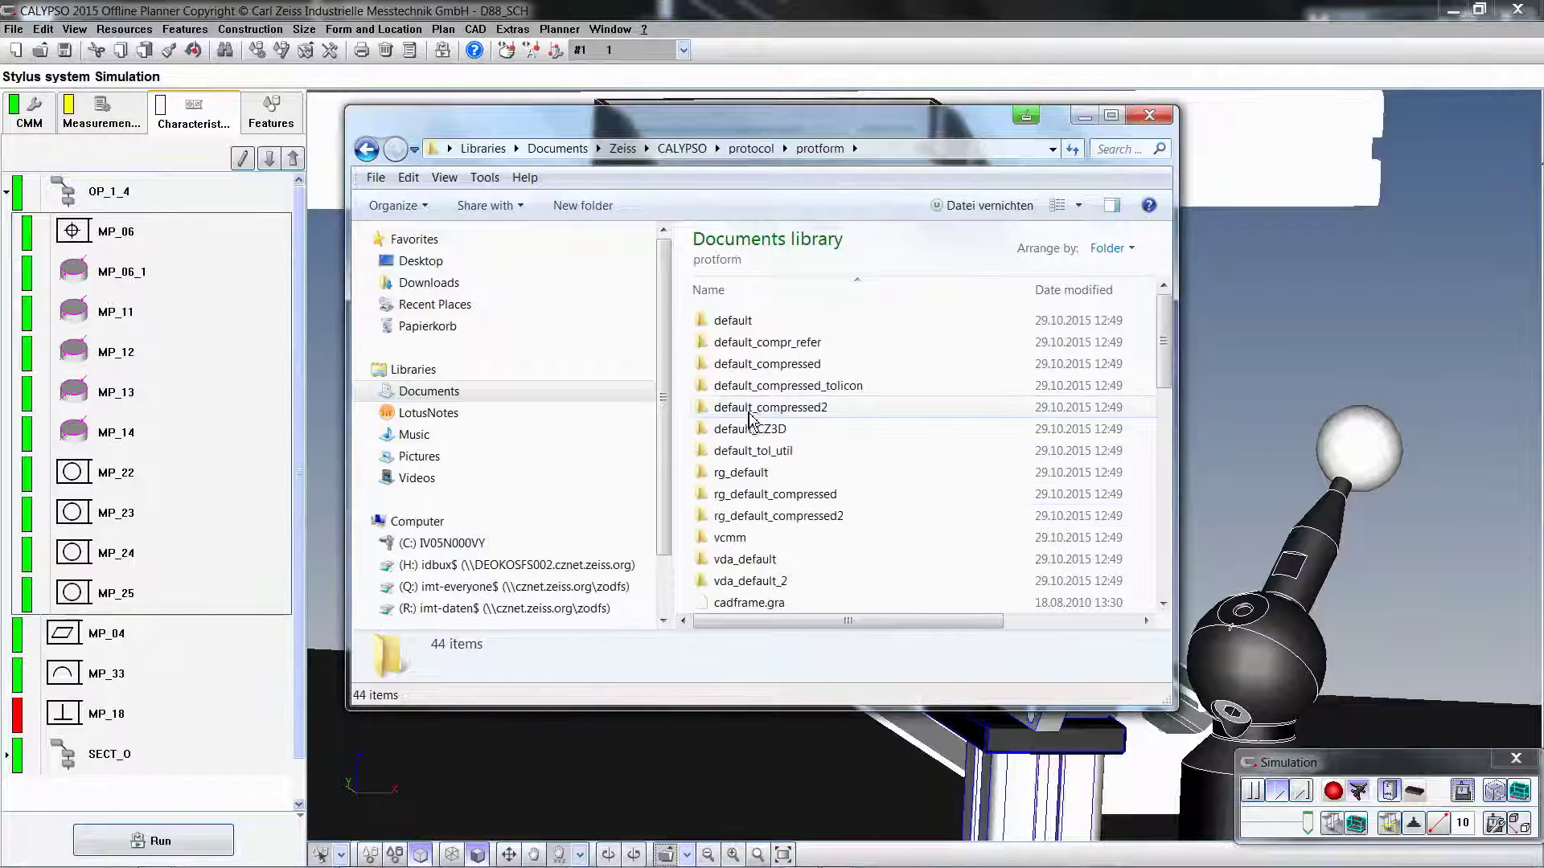
{"action": "left_click_drag", "start_coordinate": [1161, 338], "coordinate": [1156, 592]}
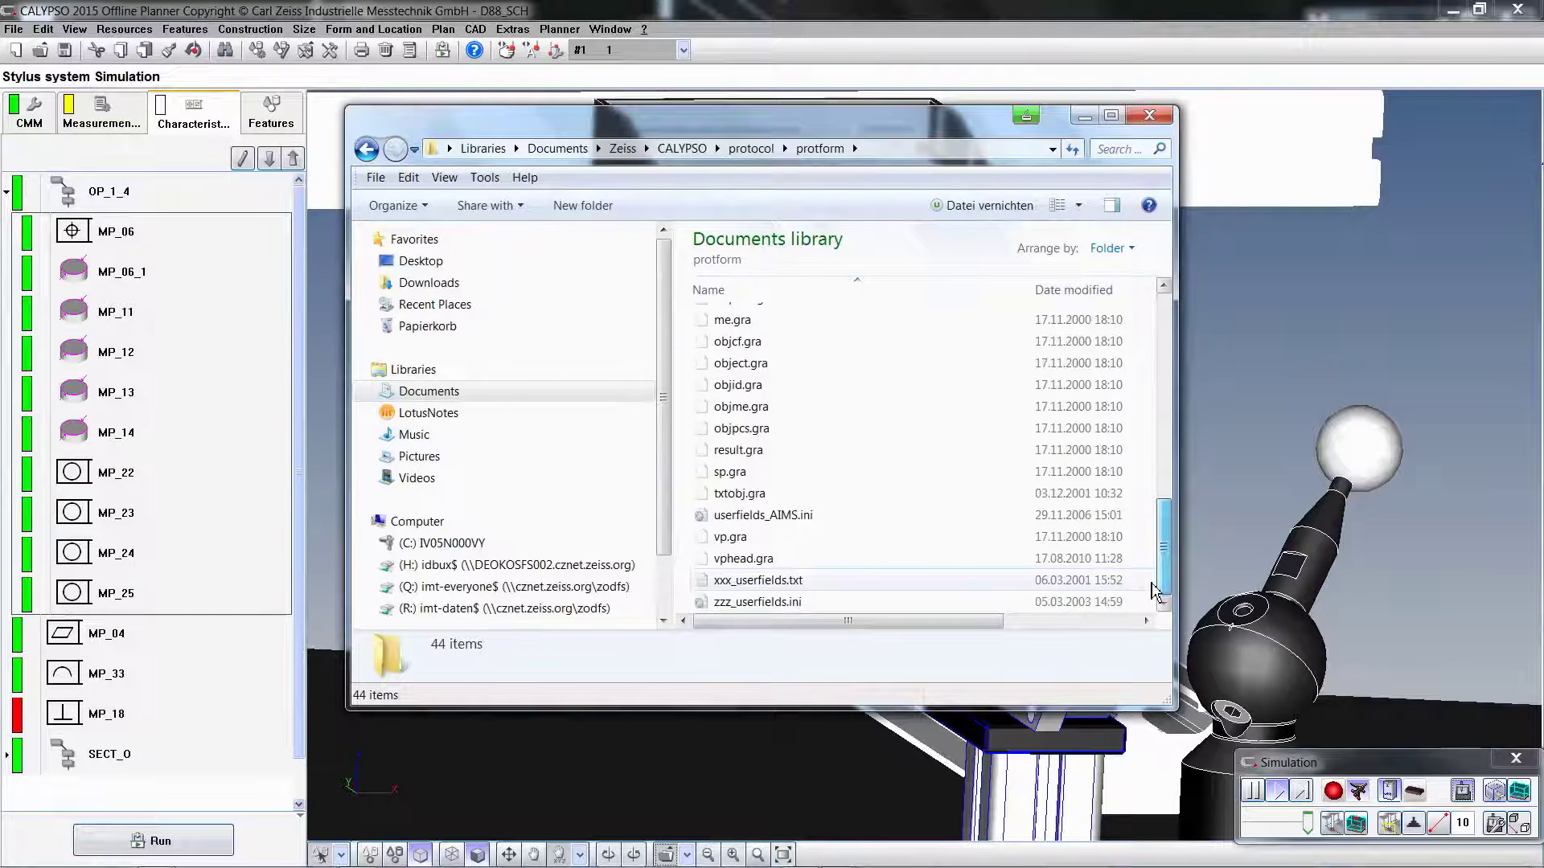
Step: Copy zzz_userfields.ini and paste a duplicate into protform
{"action": "left_click", "coordinate": [758, 602]}
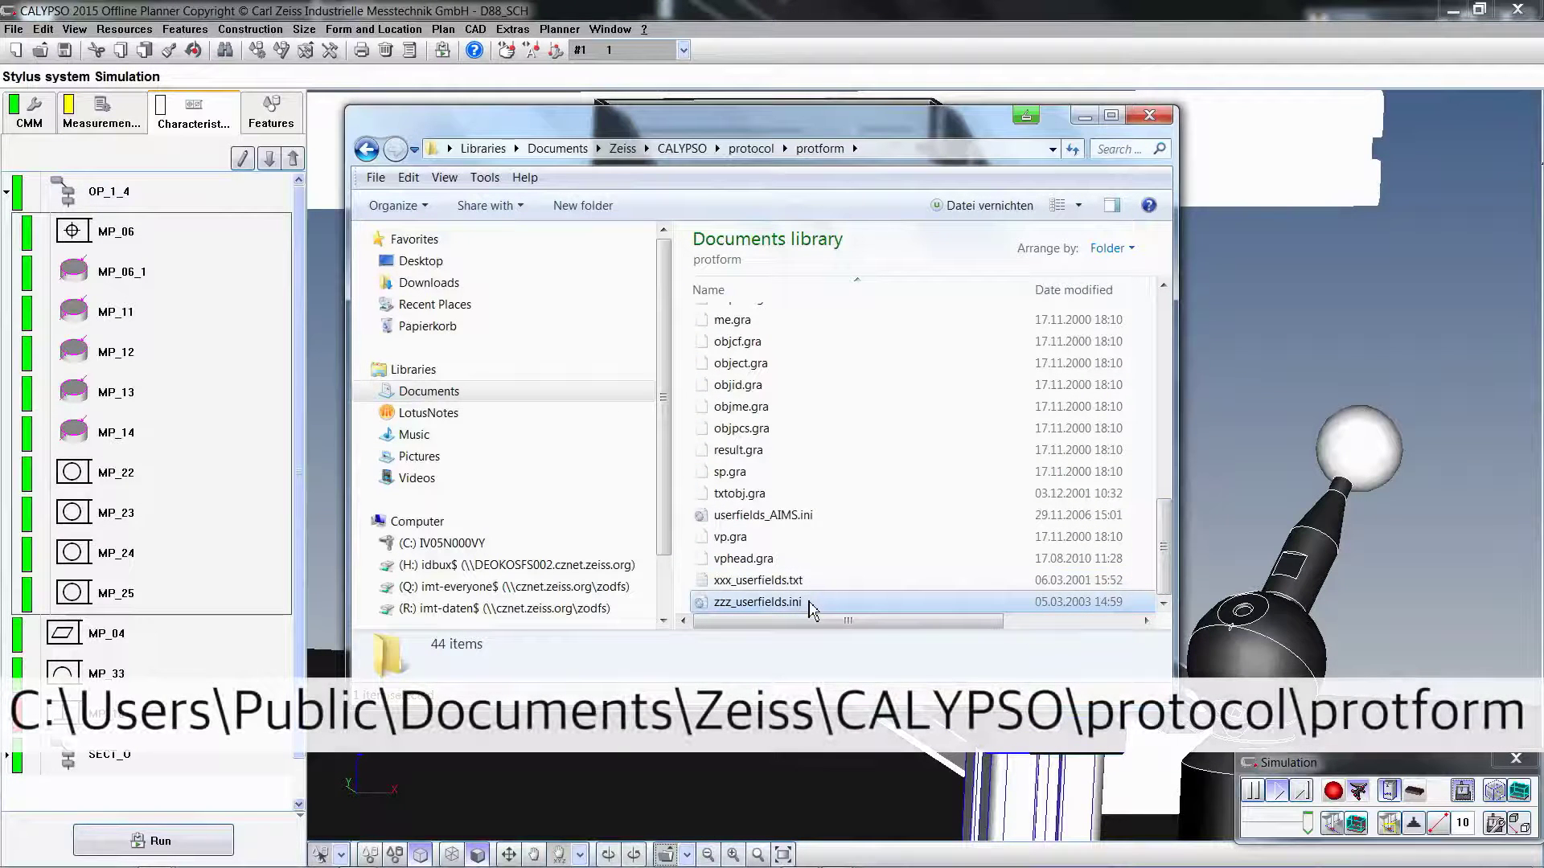
{"action": "right_click", "coordinate": [810, 602]}
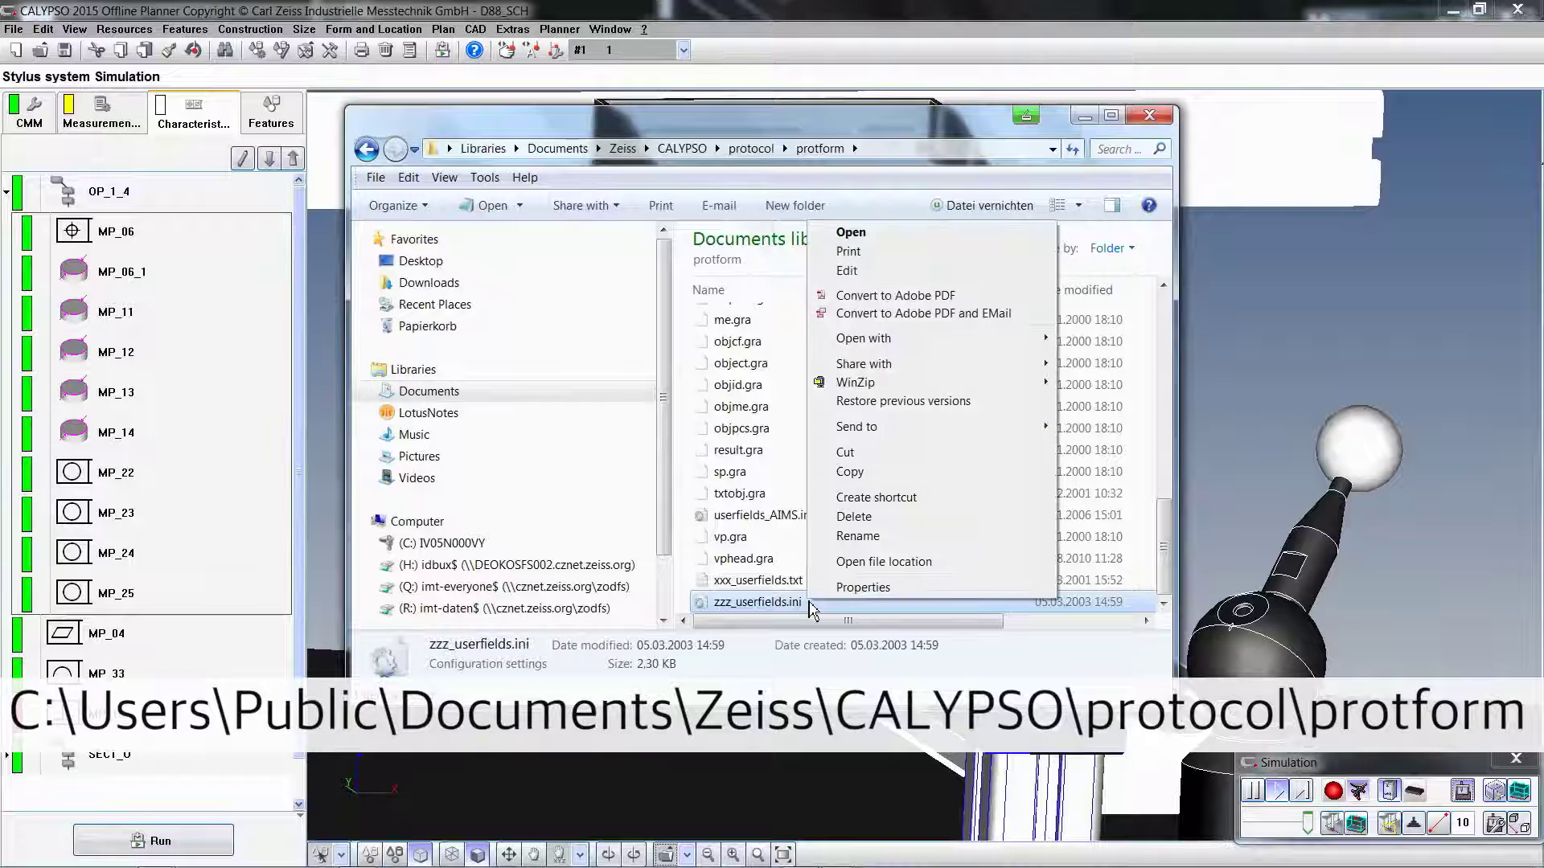
{"action": "left_click", "coordinate": [885, 487]}
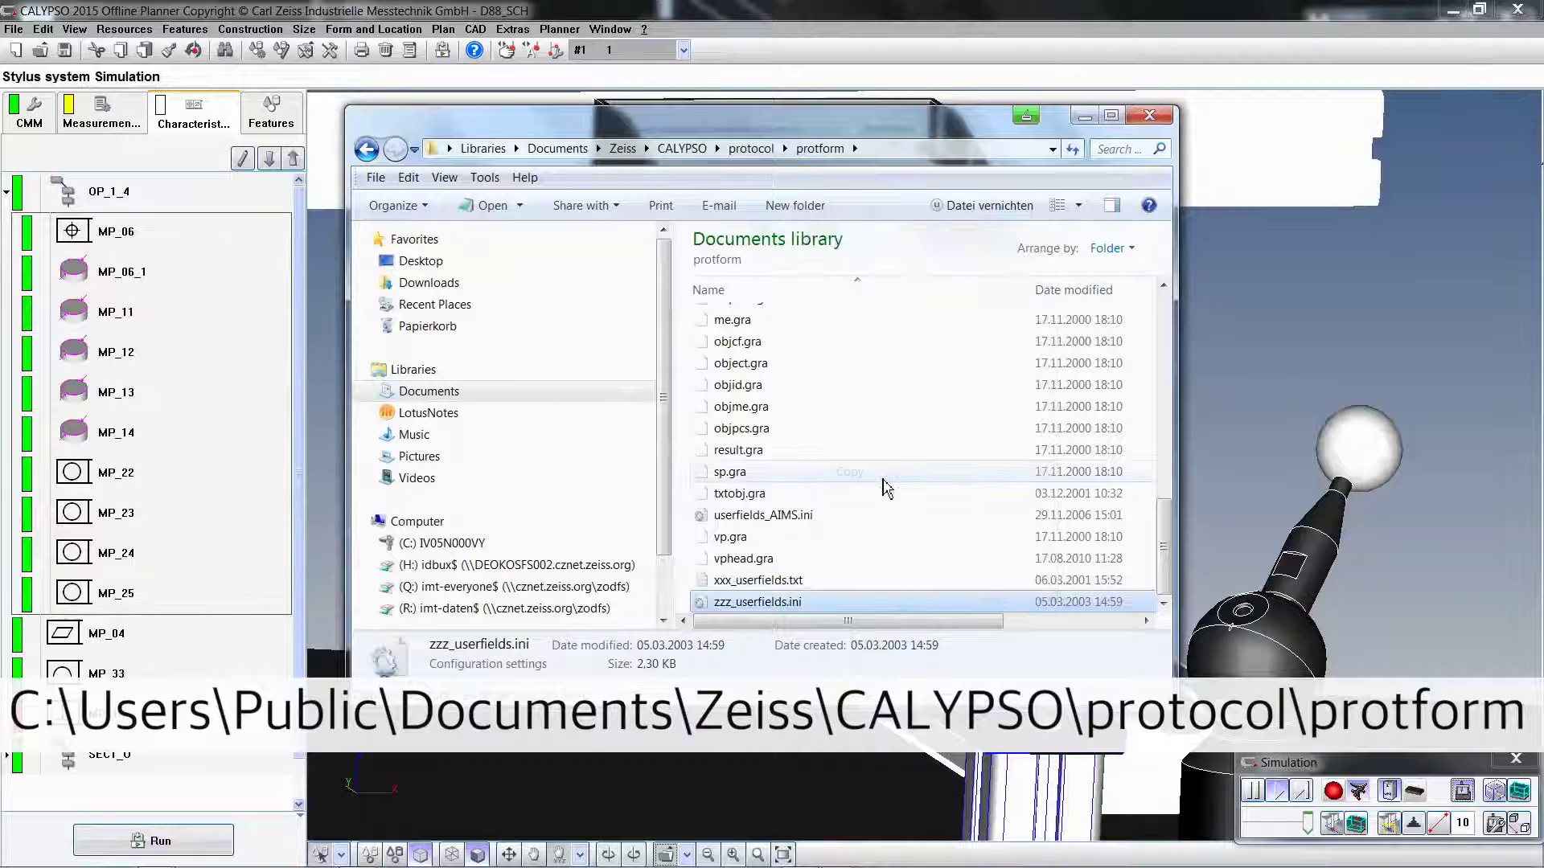
{"action": "right_click", "coordinate": [886, 487]}
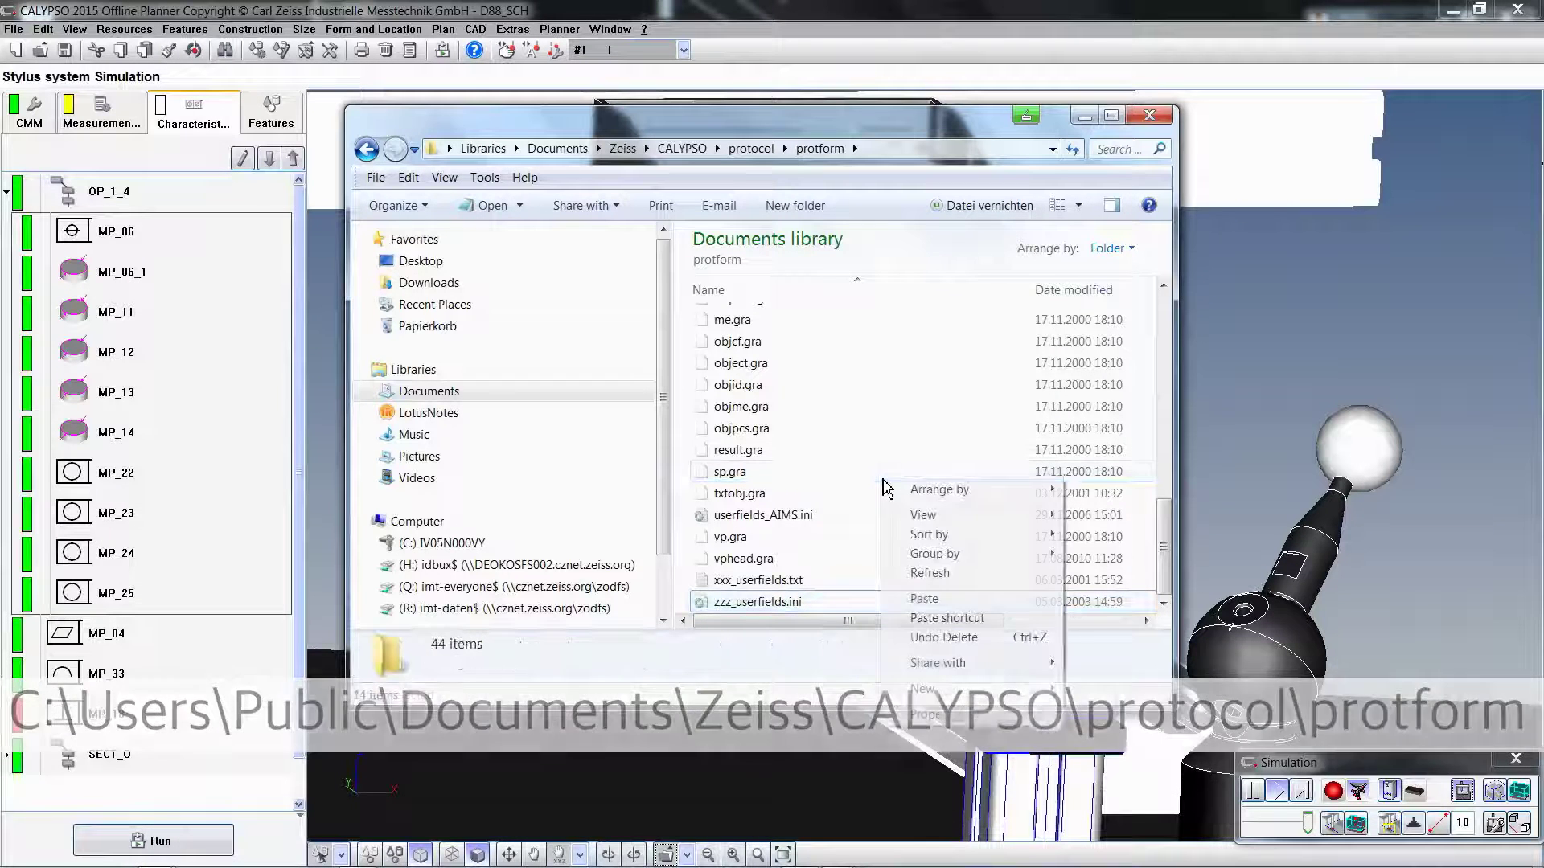
{"action": "left_click", "coordinate": [924, 599]}
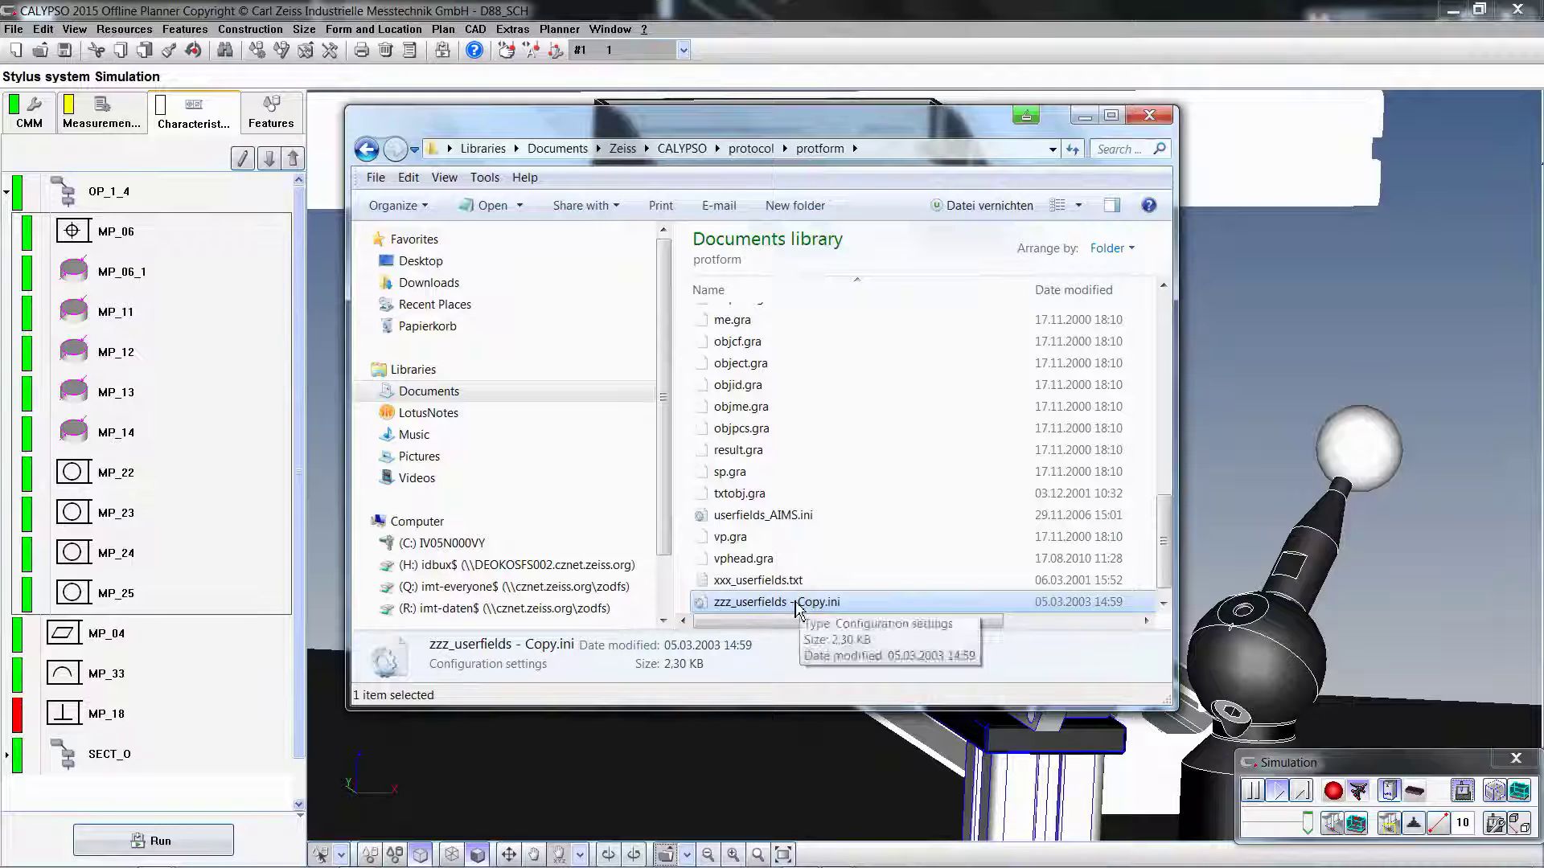
Step: Rename the duplicate to userfields.ini by removing the zzz_ prefix and Copy suffix
{"action": "right_click", "coordinate": [904, 602]}
{"action": "left_click", "coordinate": [844, 536]}
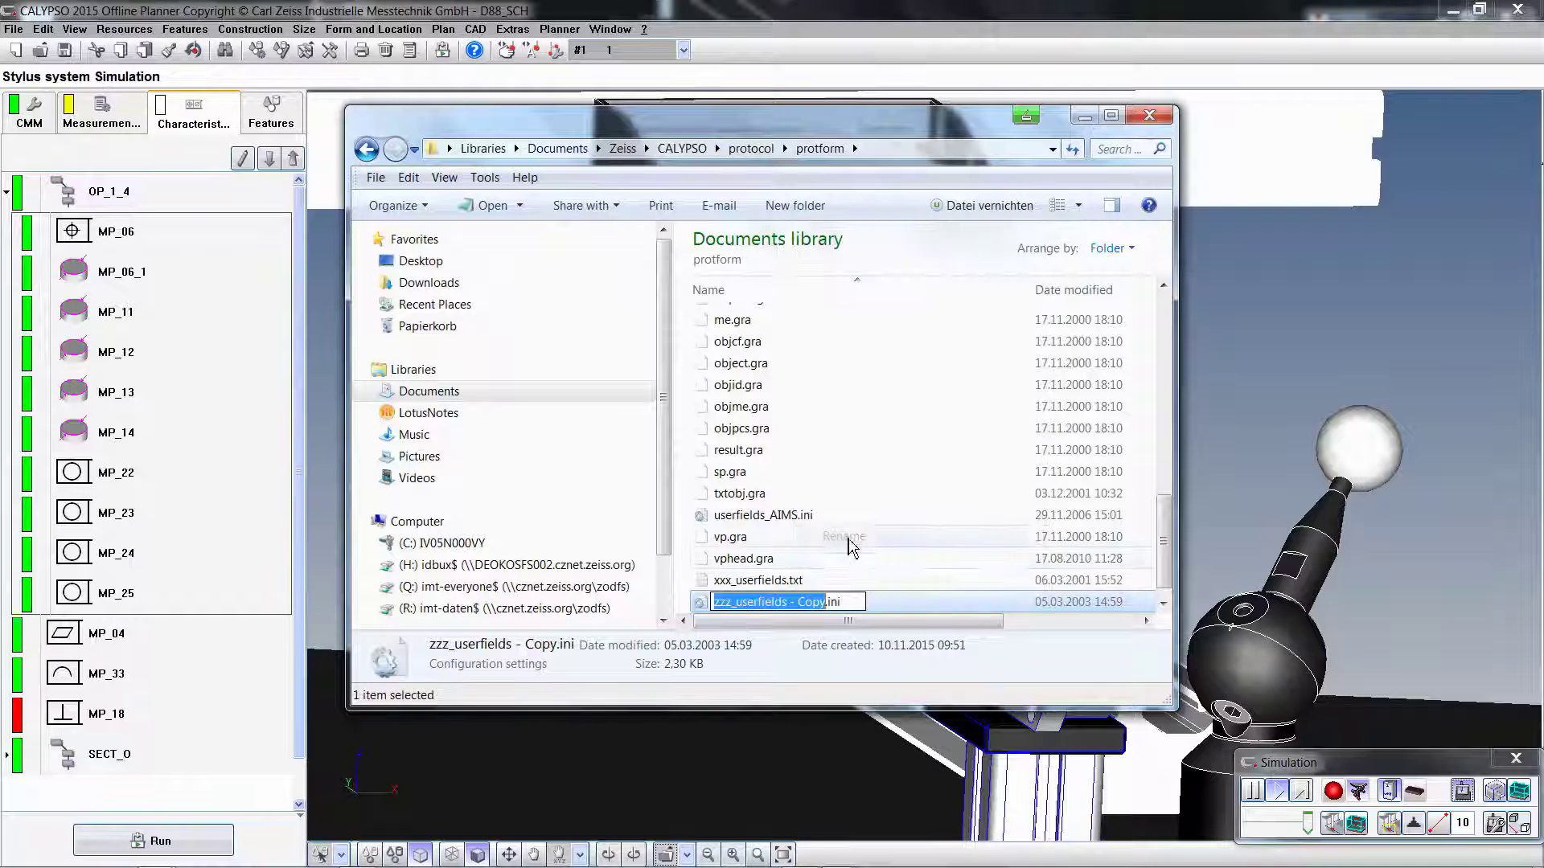
{"action": "key", "text": "BackSpace"}
{"action": "key", "text": "BackSpace"}
{"action": "key", "text": "BackSpace"}
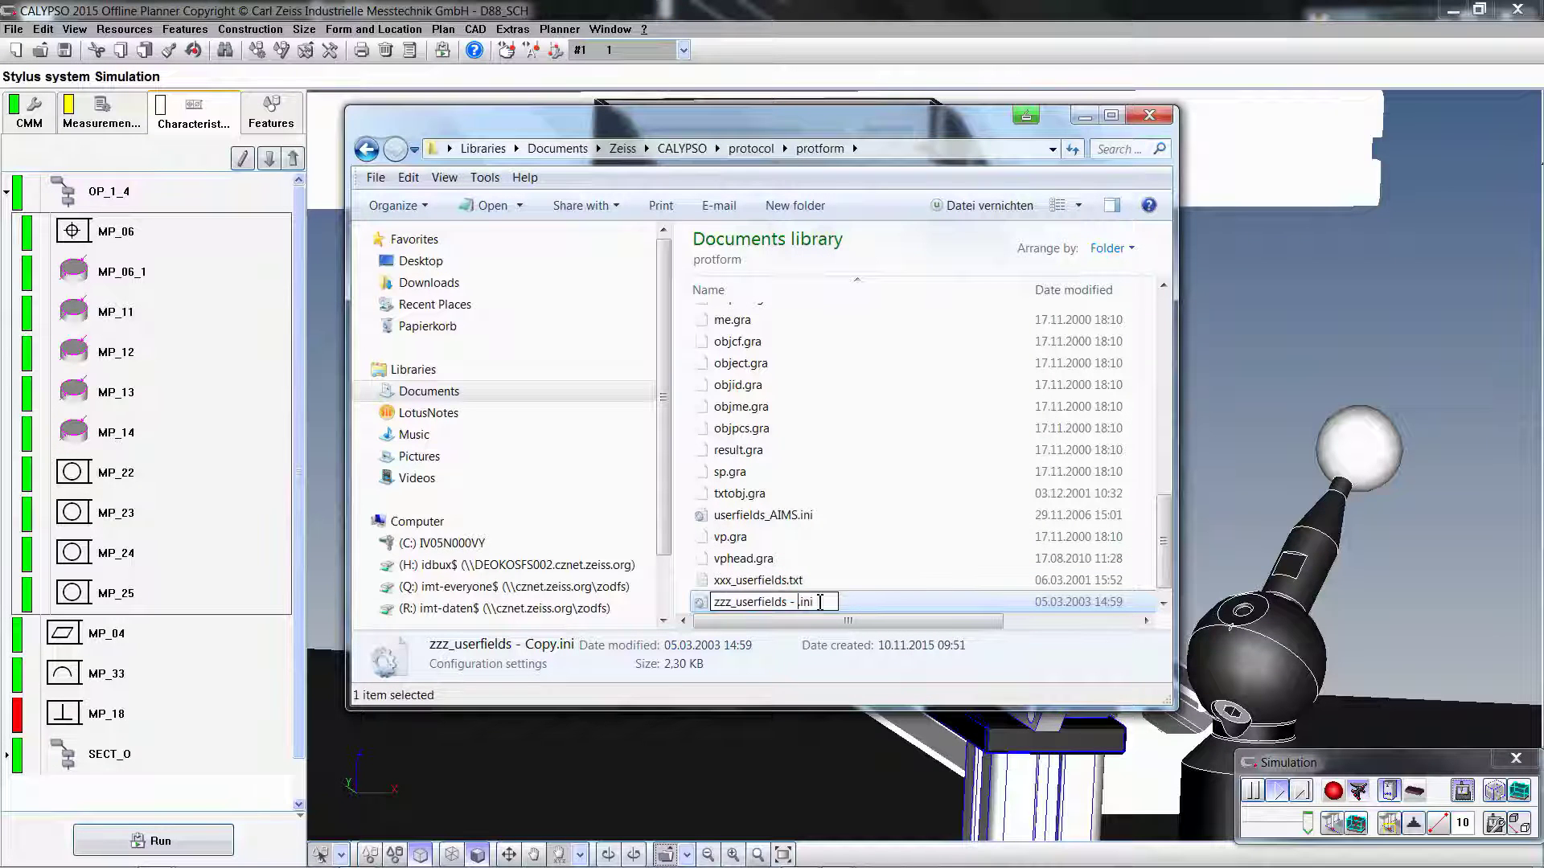
{"action": "key", "text": "BackSpace"}
{"action": "key", "text": "BackSpace"}
{"action": "key", "text": "BackSpace"}
{"action": "key", "text": "Left"}
{"action": "key", "text": "Left"}
{"action": "key", "text": "Left"}
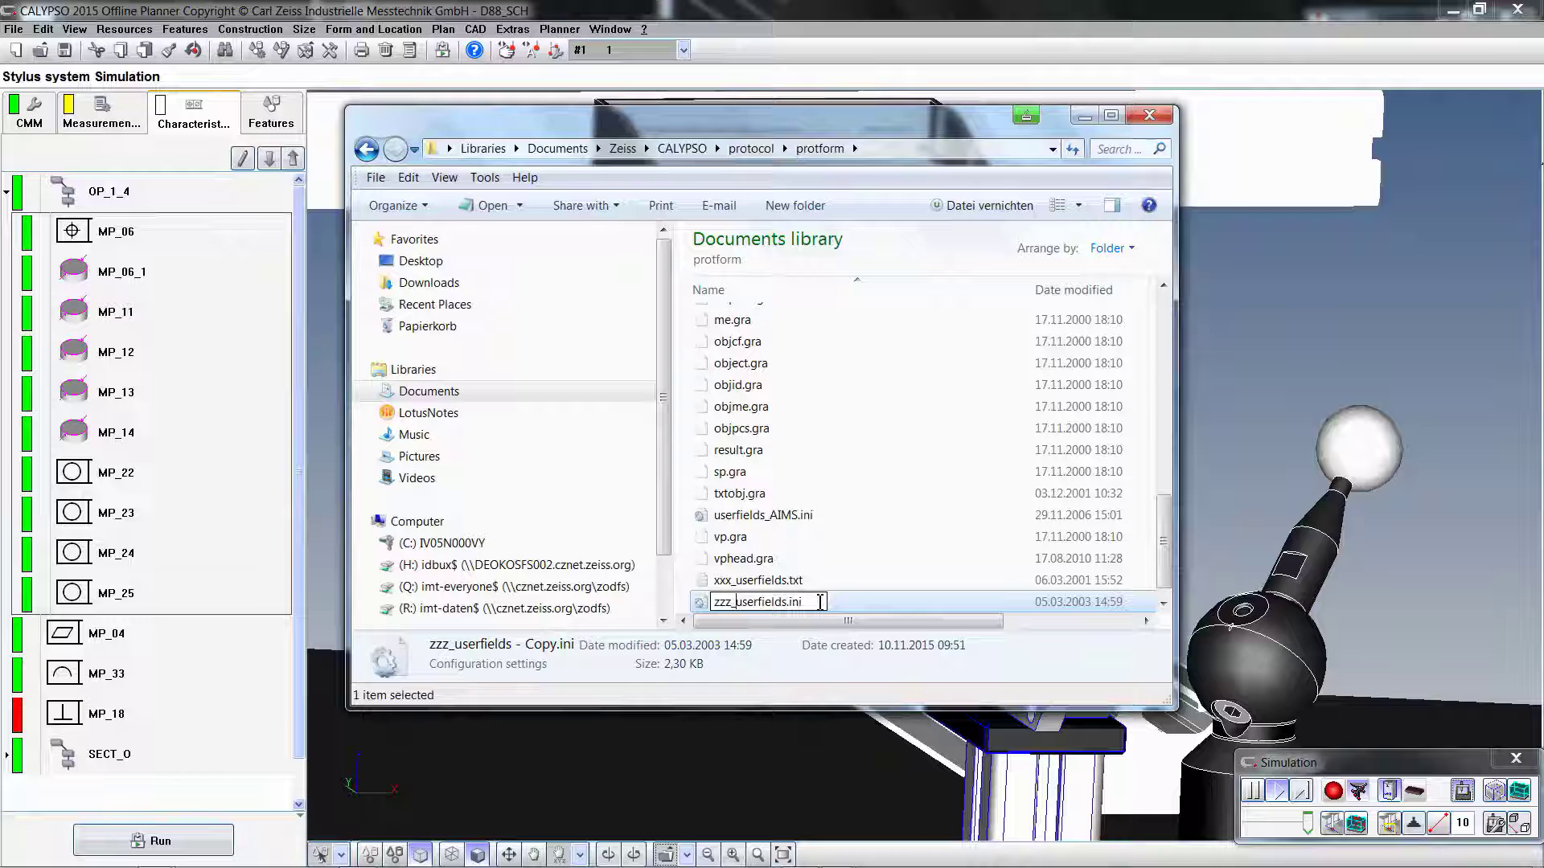
{"action": "key", "text": "BackSpace"}
{"action": "key", "text": "BackSpace"}
{"action": "key", "text": "BackSpace"}
{"action": "key", "text": "Return"}
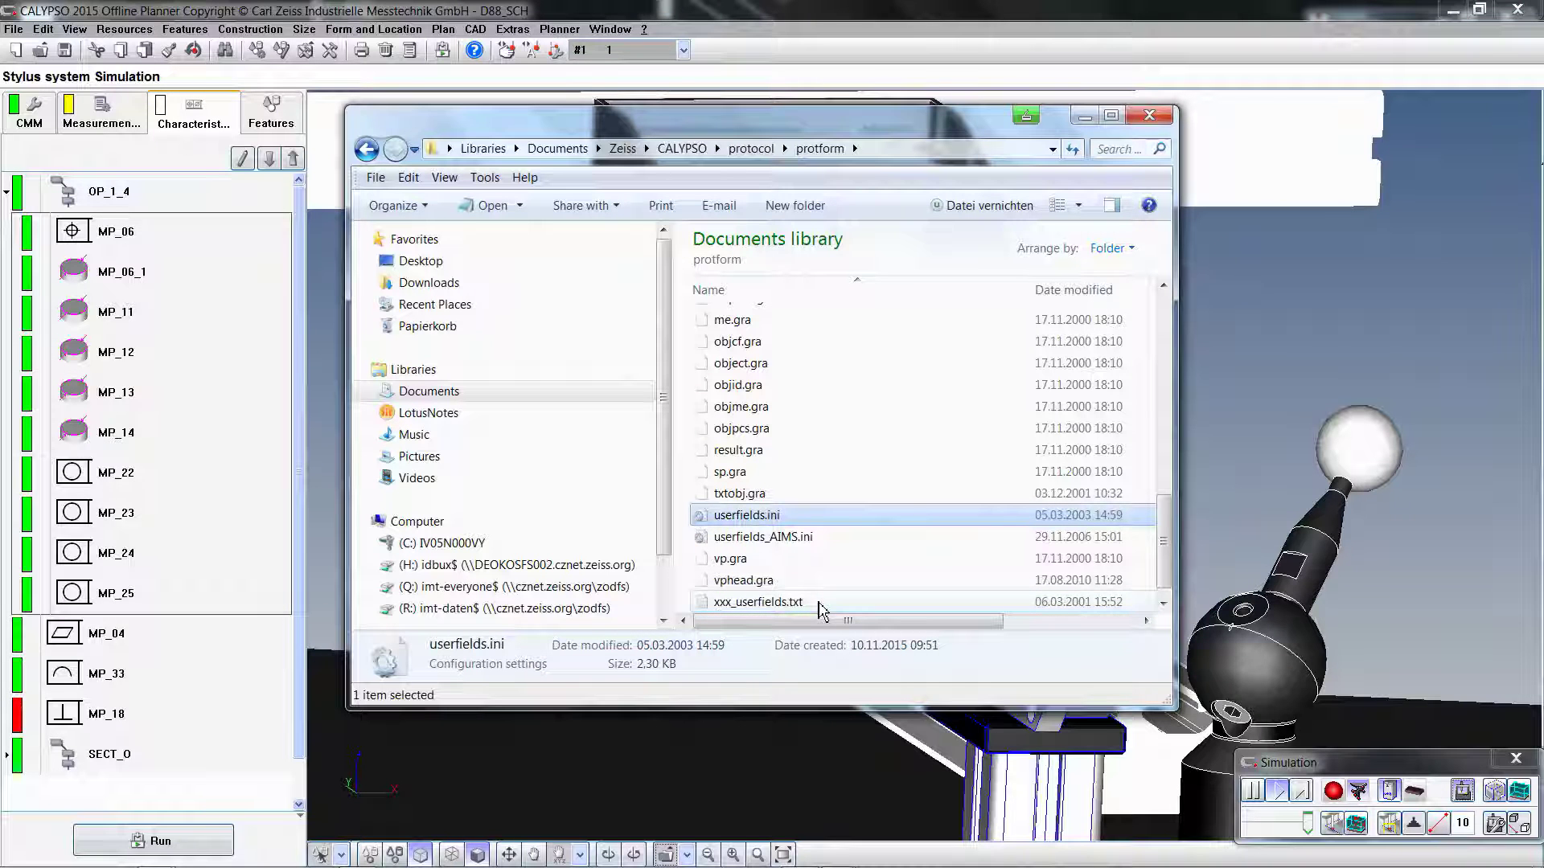
{"action": "left_click_drag", "start_coordinate": [1164, 568], "coordinate": [1163, 585]}
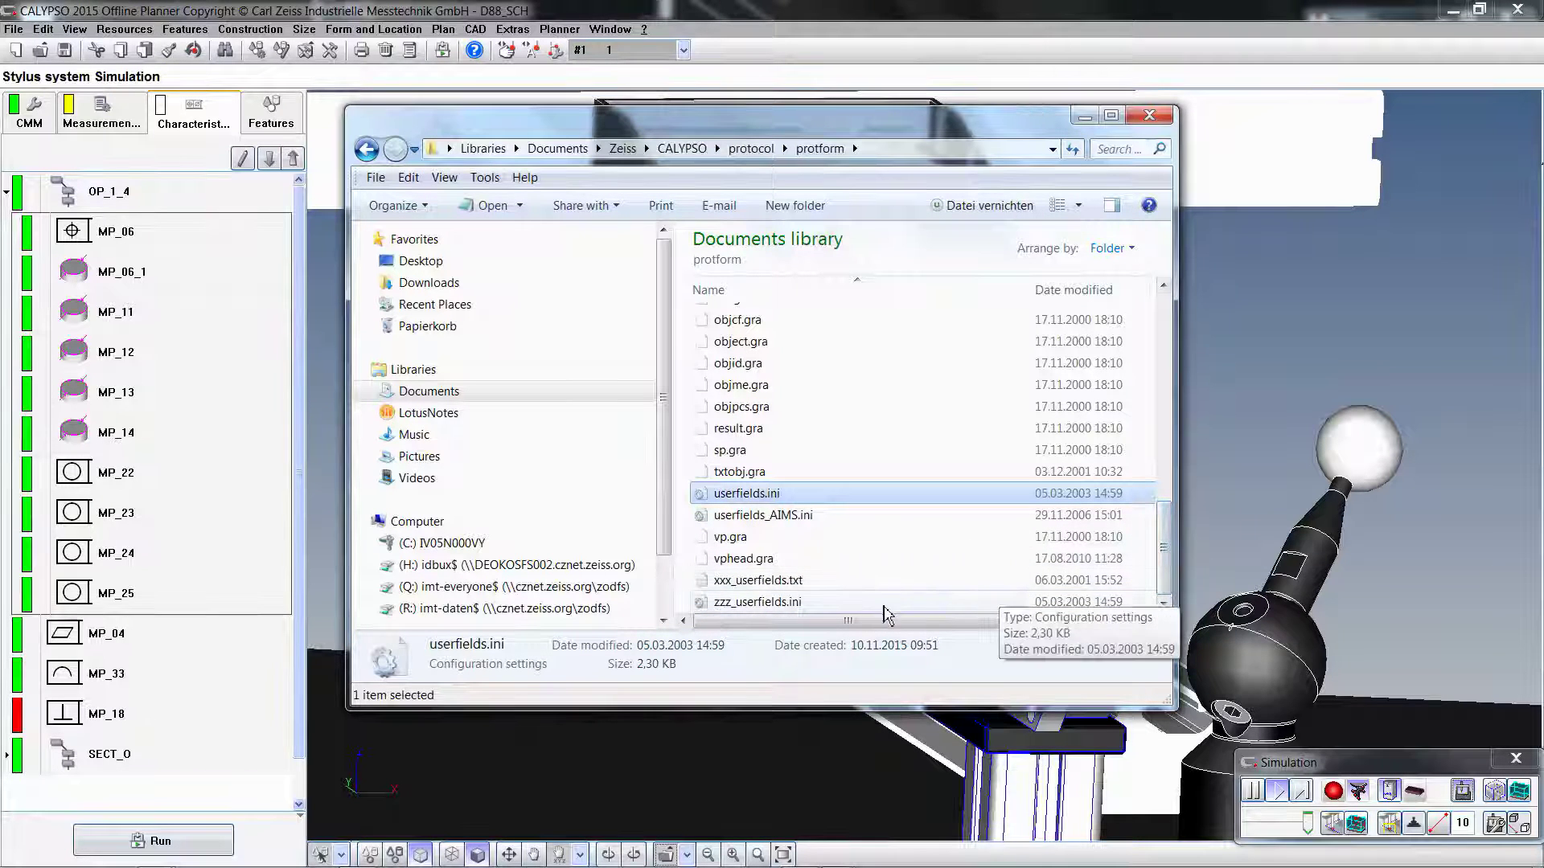
Step: Open zzz_userfields.ini and userfields.ini in Notepad, with userfields.ini moved to the right
{"action": "double_click", "coordinate": [844, 604]}
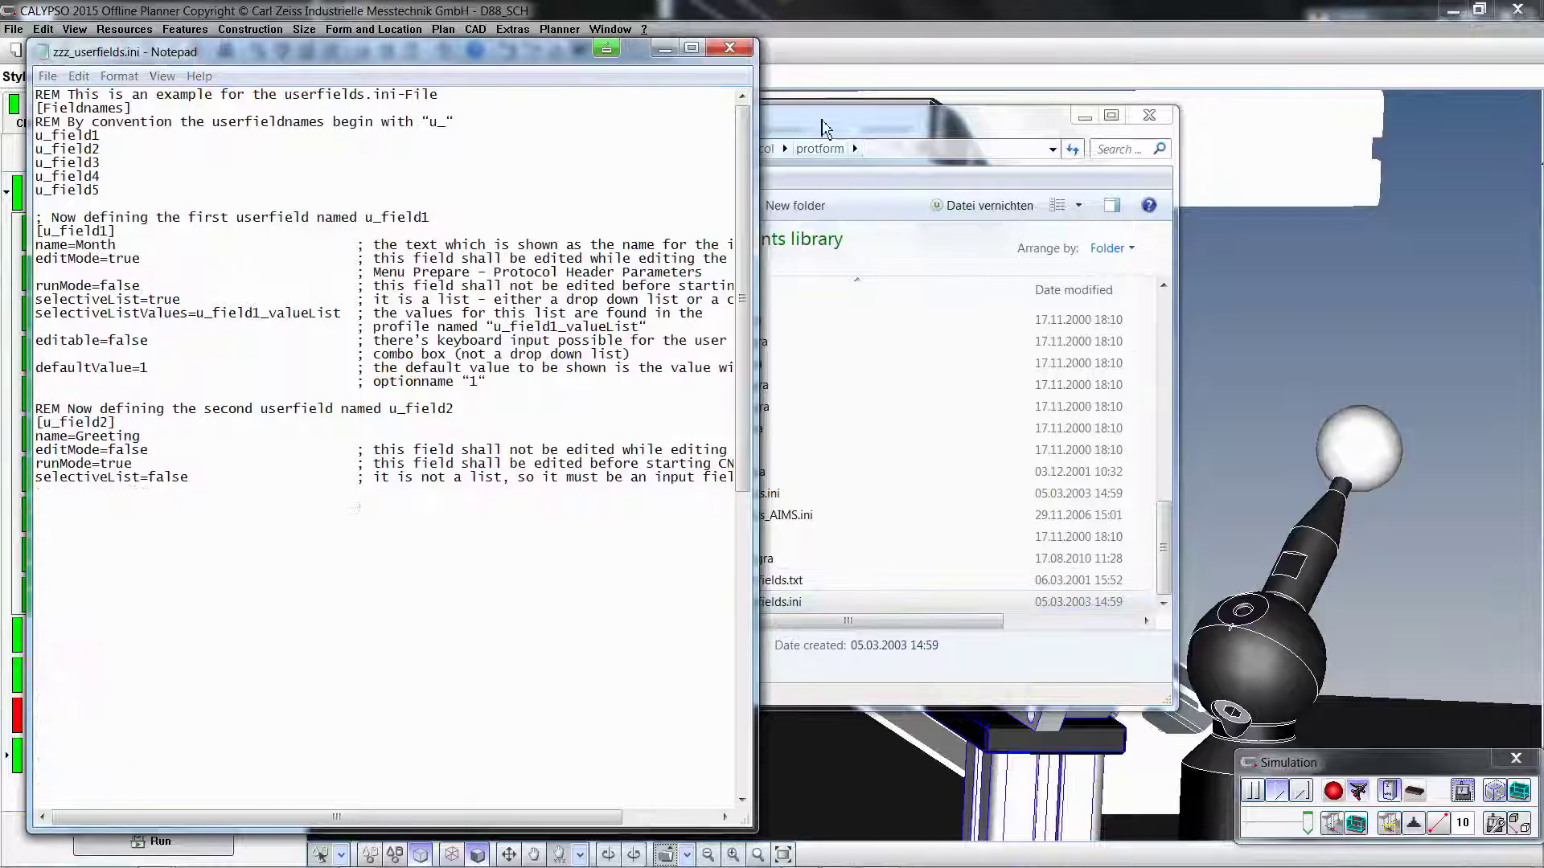
{"action": "left_click", "coordinate": [833, 134]}
{"action": "double_click", "coordinate": [748, 493]}
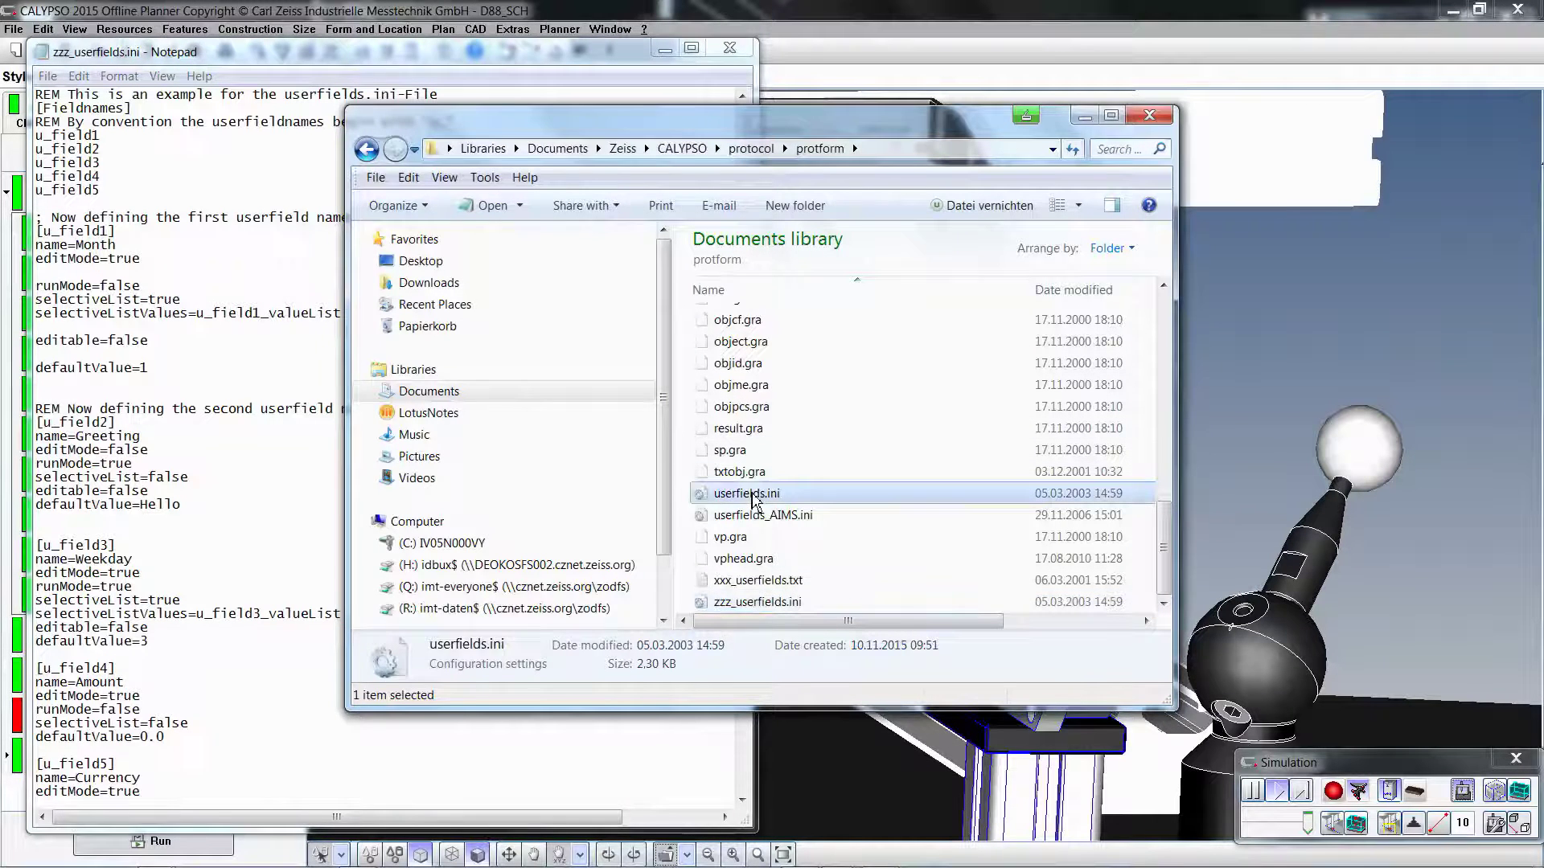
{"action": "mouse_move", "coordinate": [413, 60]}
{"action": "left_mouse_down"}
{"action": "mouse_move", "coordinate": [975, 93]}
{"action": "mouse_move", "coordinate": [1159, 66]}
{"action": "left_mouse_up"}
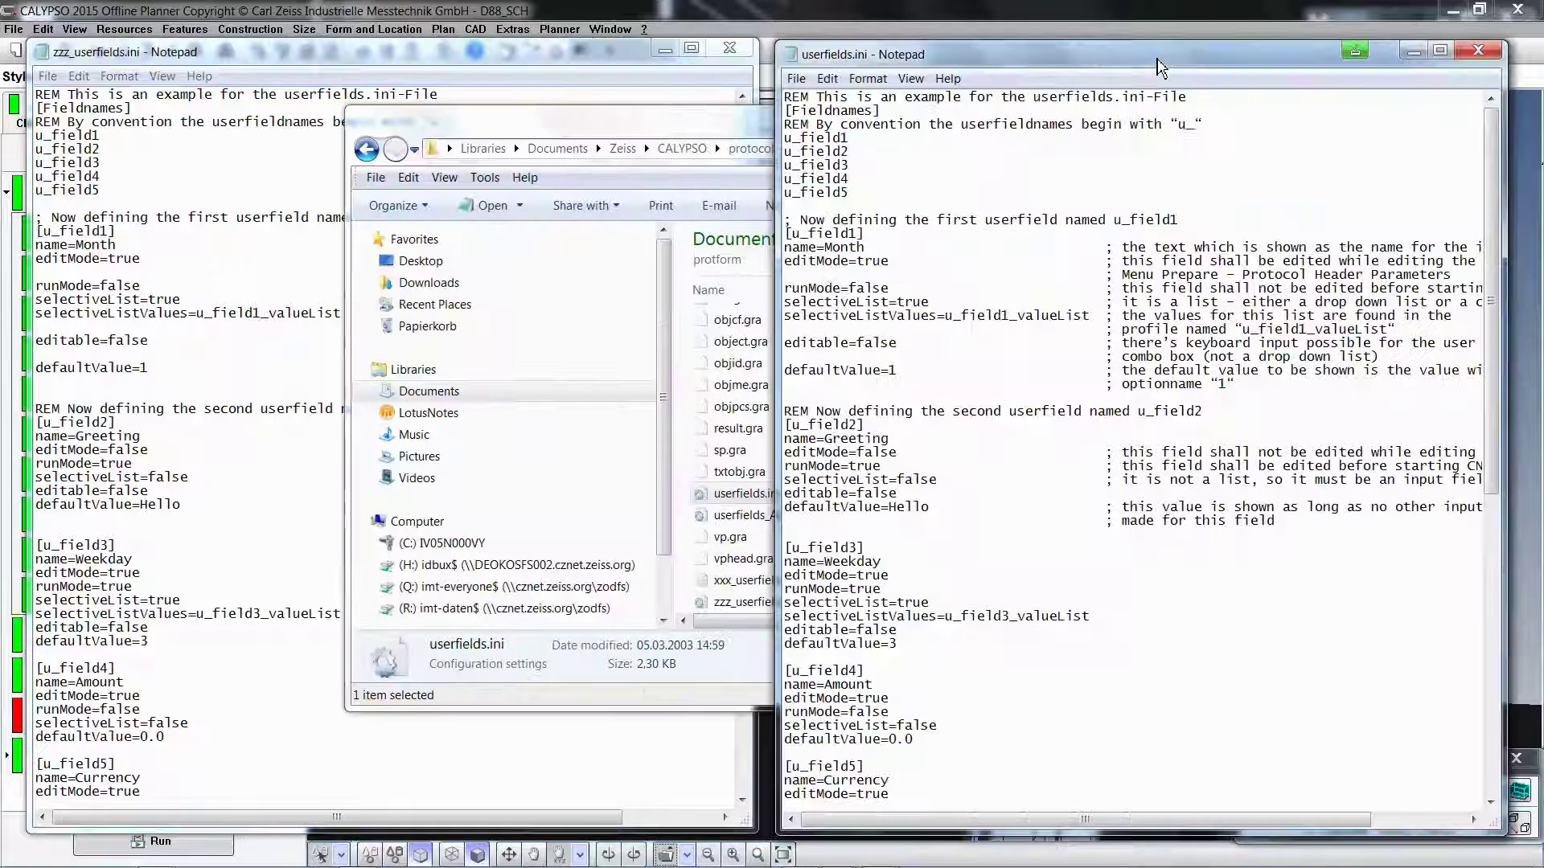
{"action": "left_click", "coordinate": [583, 58]}
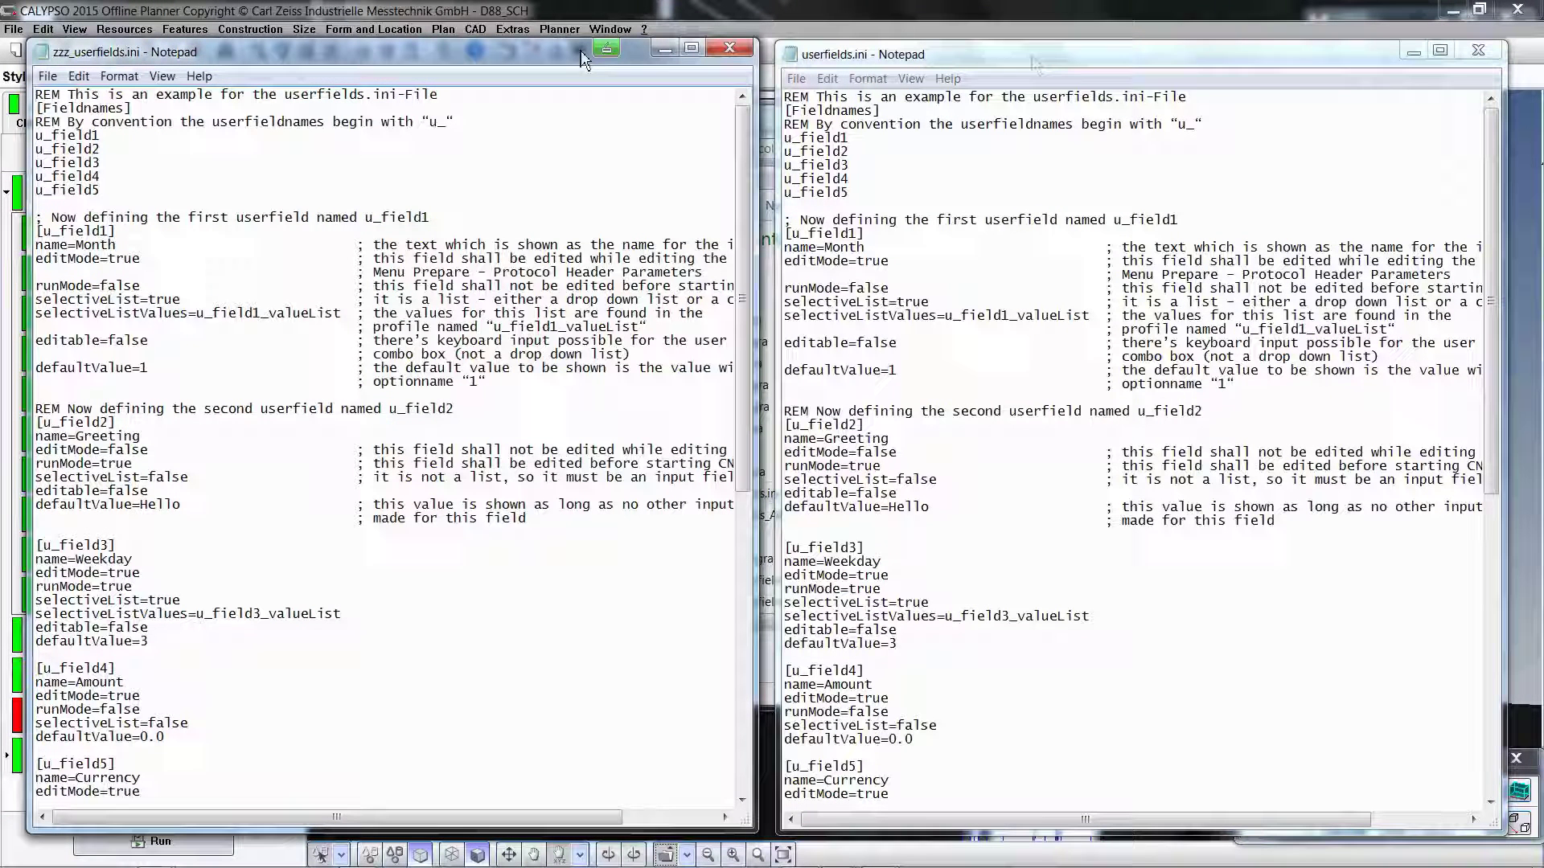
{"action": "left_click", "coordinate": [786, 138]}
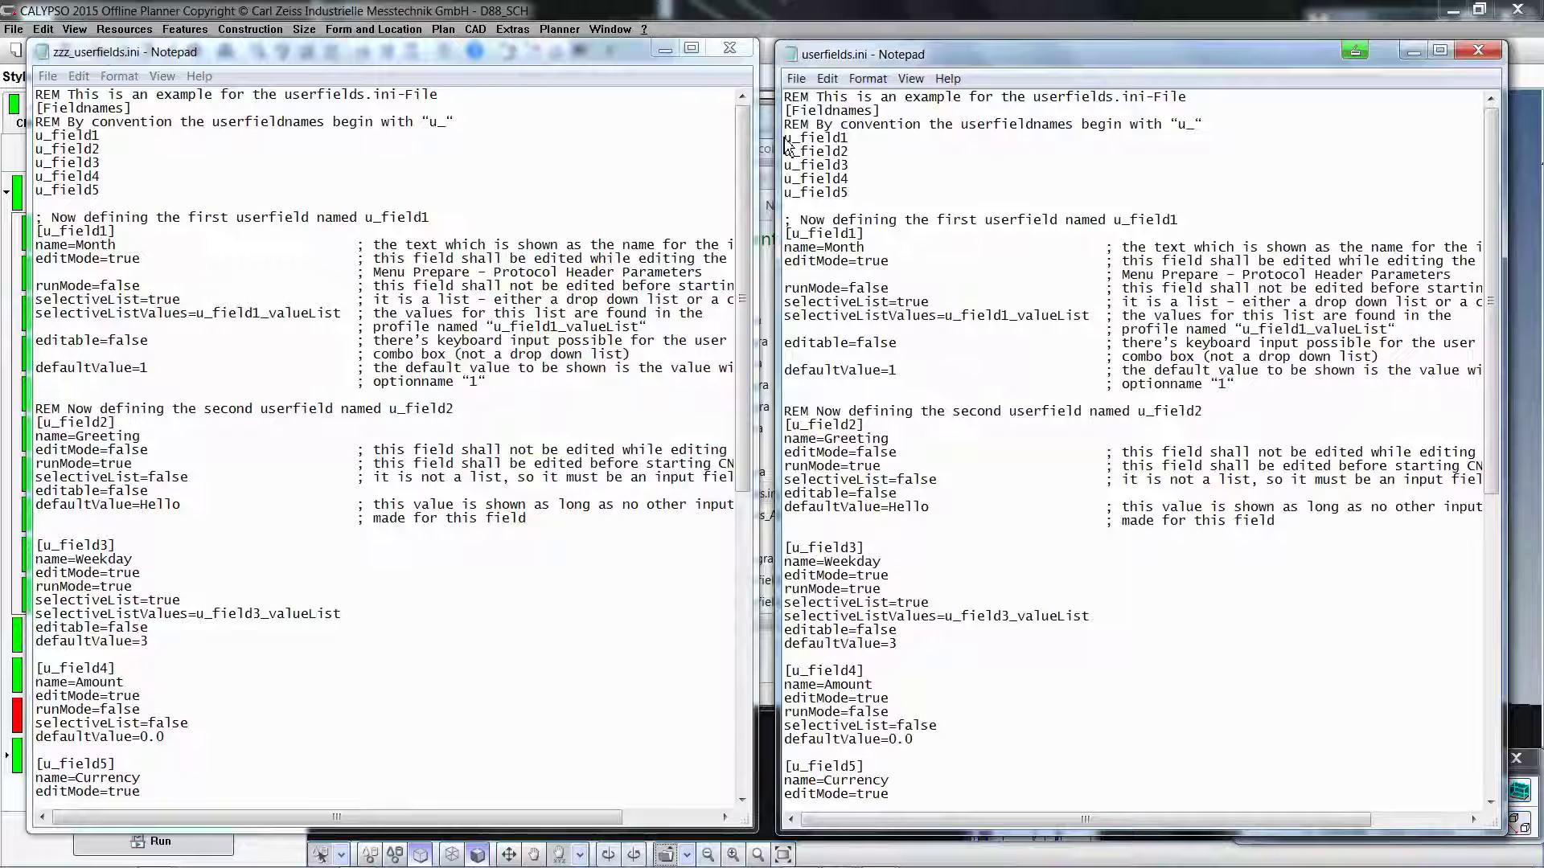
Step: Delete userfields.ini's example field definitions from u_field1 onward and add blank lines after u_processingmachine
{"action": "mouse_move", "coordinate": [785, 138]}
{"action": "left_mouse_down"}
{"action": "mouse_move", "coordinate": [889, 214]}
{"action": "mouse_move", "coordinate": [975, 827]}
{"action": "mouse_move", "coordinate": [1017, 824]}
{"action": "left_mouse_up"}
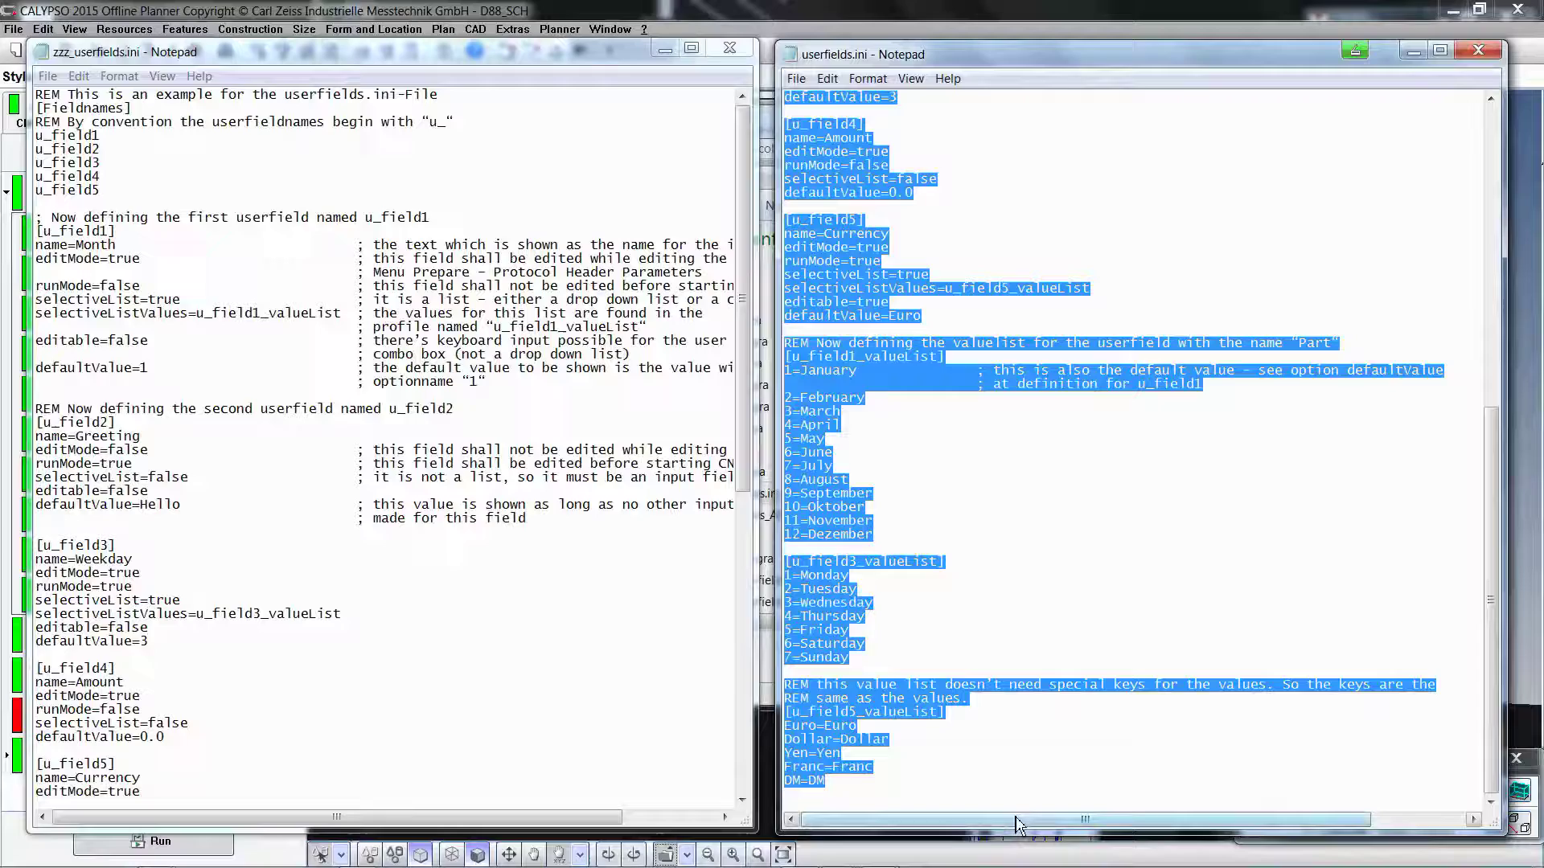
{"action": "key", "text": "Delete"}
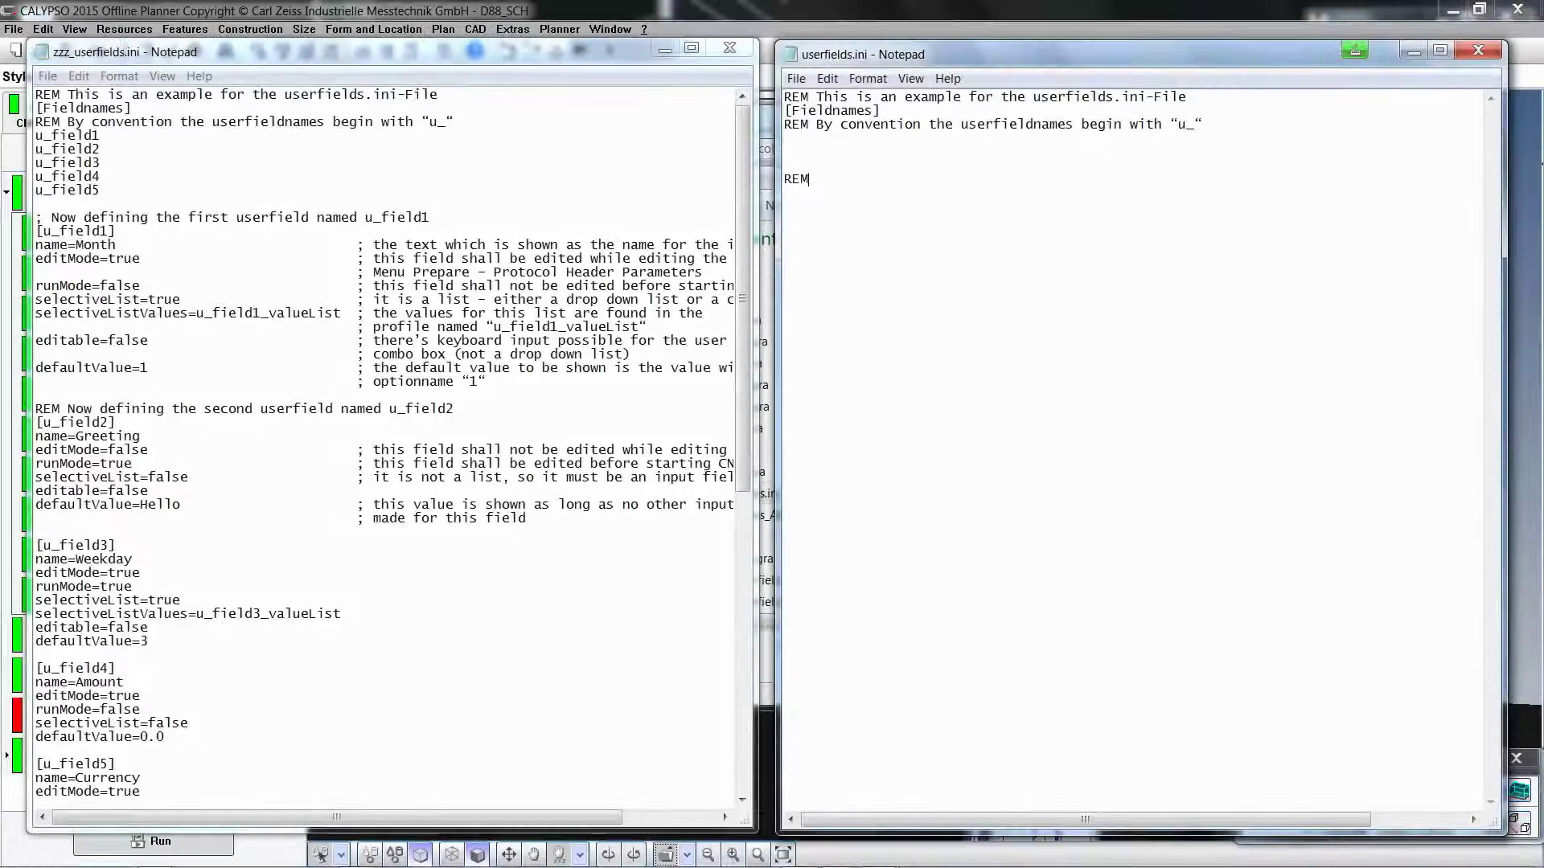
{"action": "type", "text": " new He"}
{"action": "type", "text": "ader Var"}
{"action": "type", "text": "iable"}
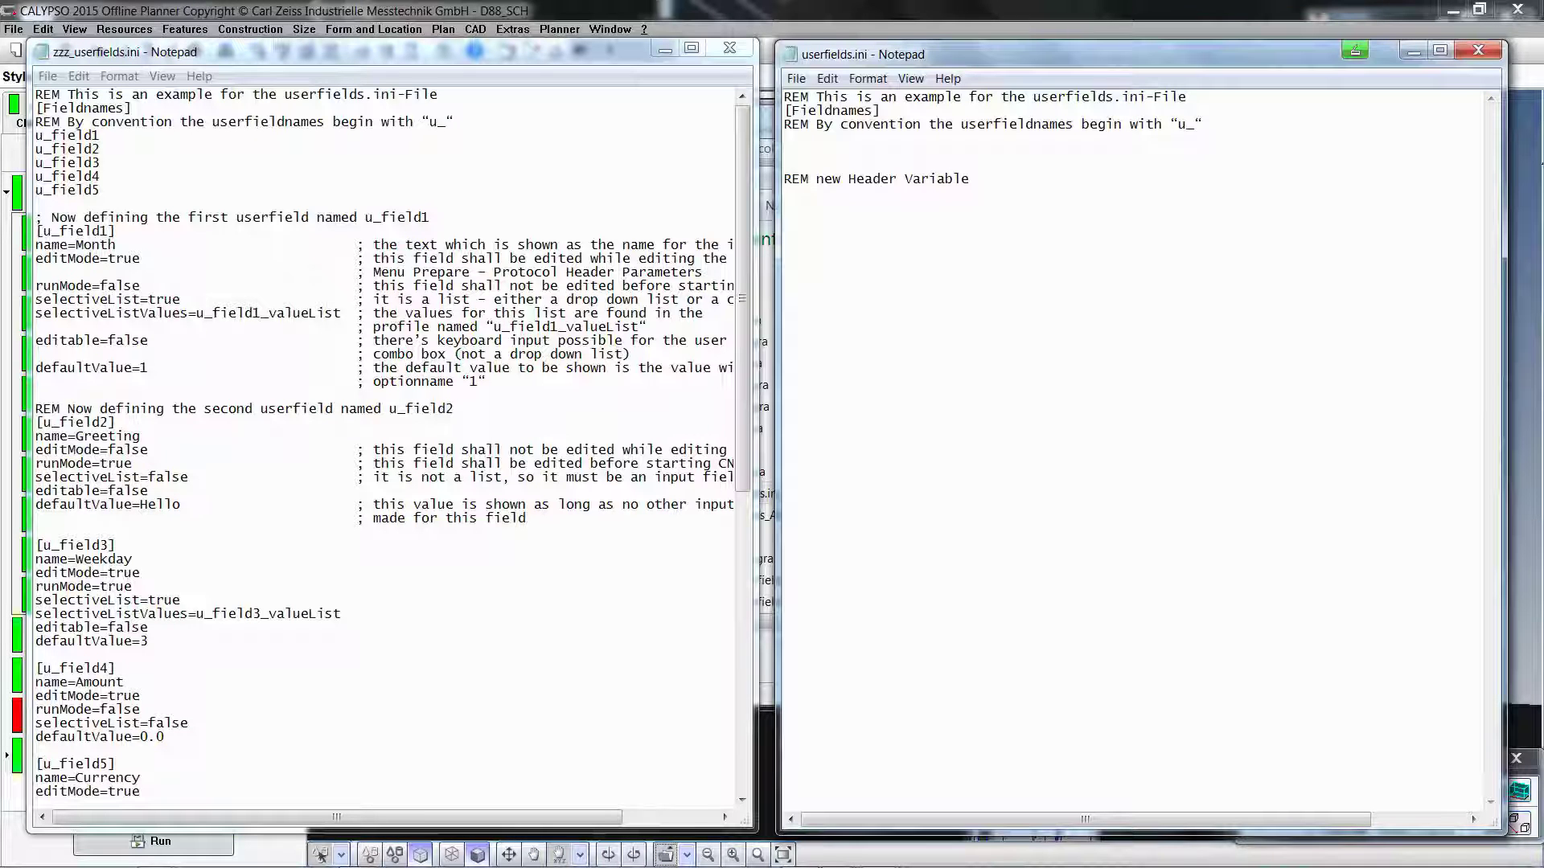
{"action": "type", "text": "u_"}
{"action": "type", "text": "process"}
{"action": "type", "text": "ingmachine"}
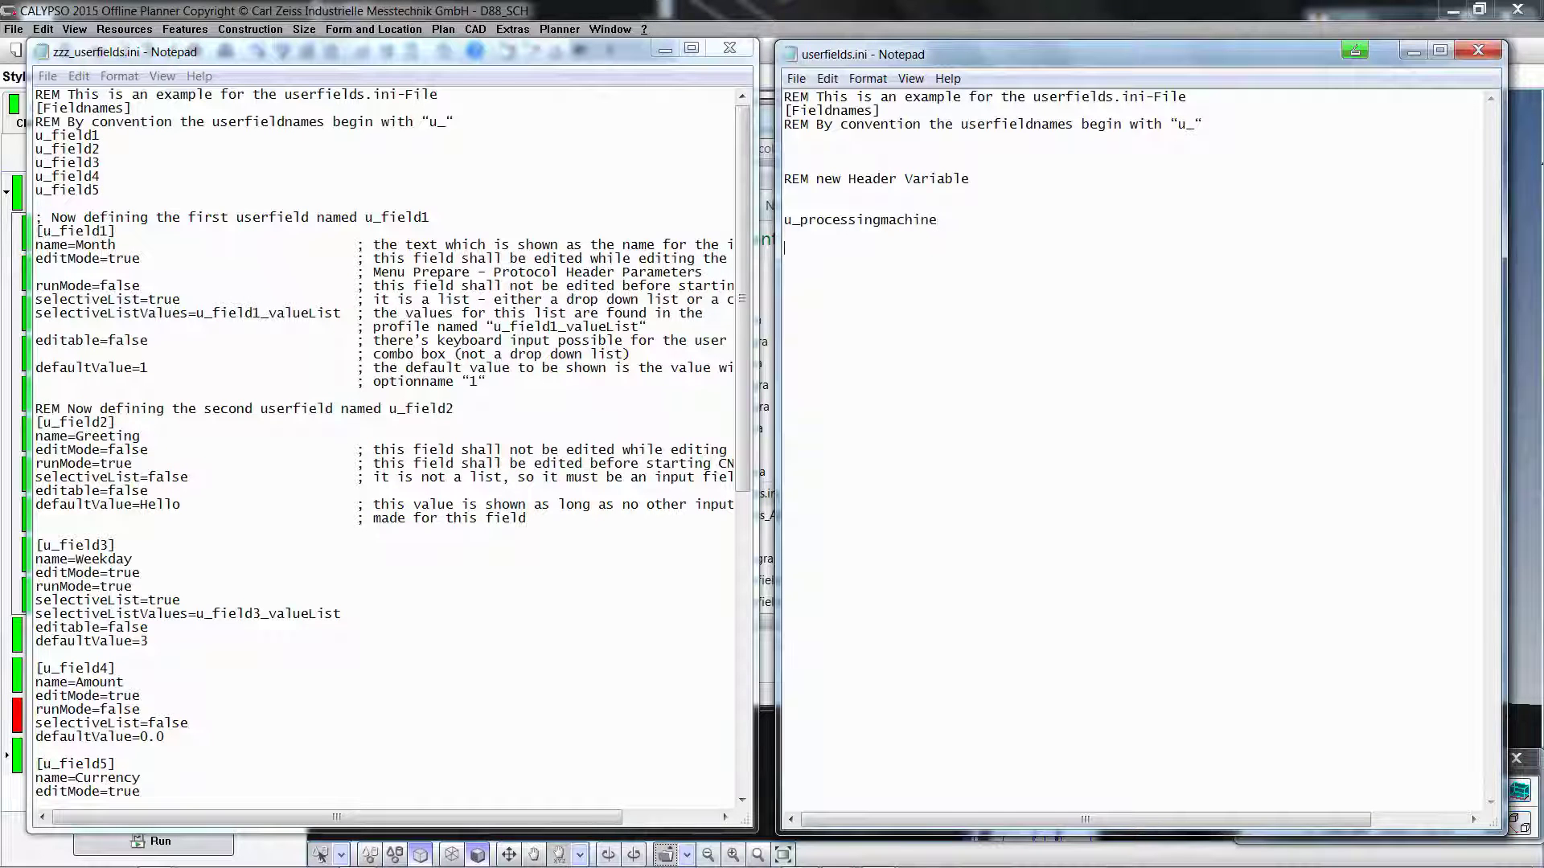
{"action": "key", "text": "Return"}
{"action": "key", "text": "Return"}
Step: Copy the [u_field3] Weekday block from zzz_userfields.ini and paste it below u_processingmachine
{"action": "left_click_drag", "start_coordinate": [35, 545], "coordinate": [149, 641]}
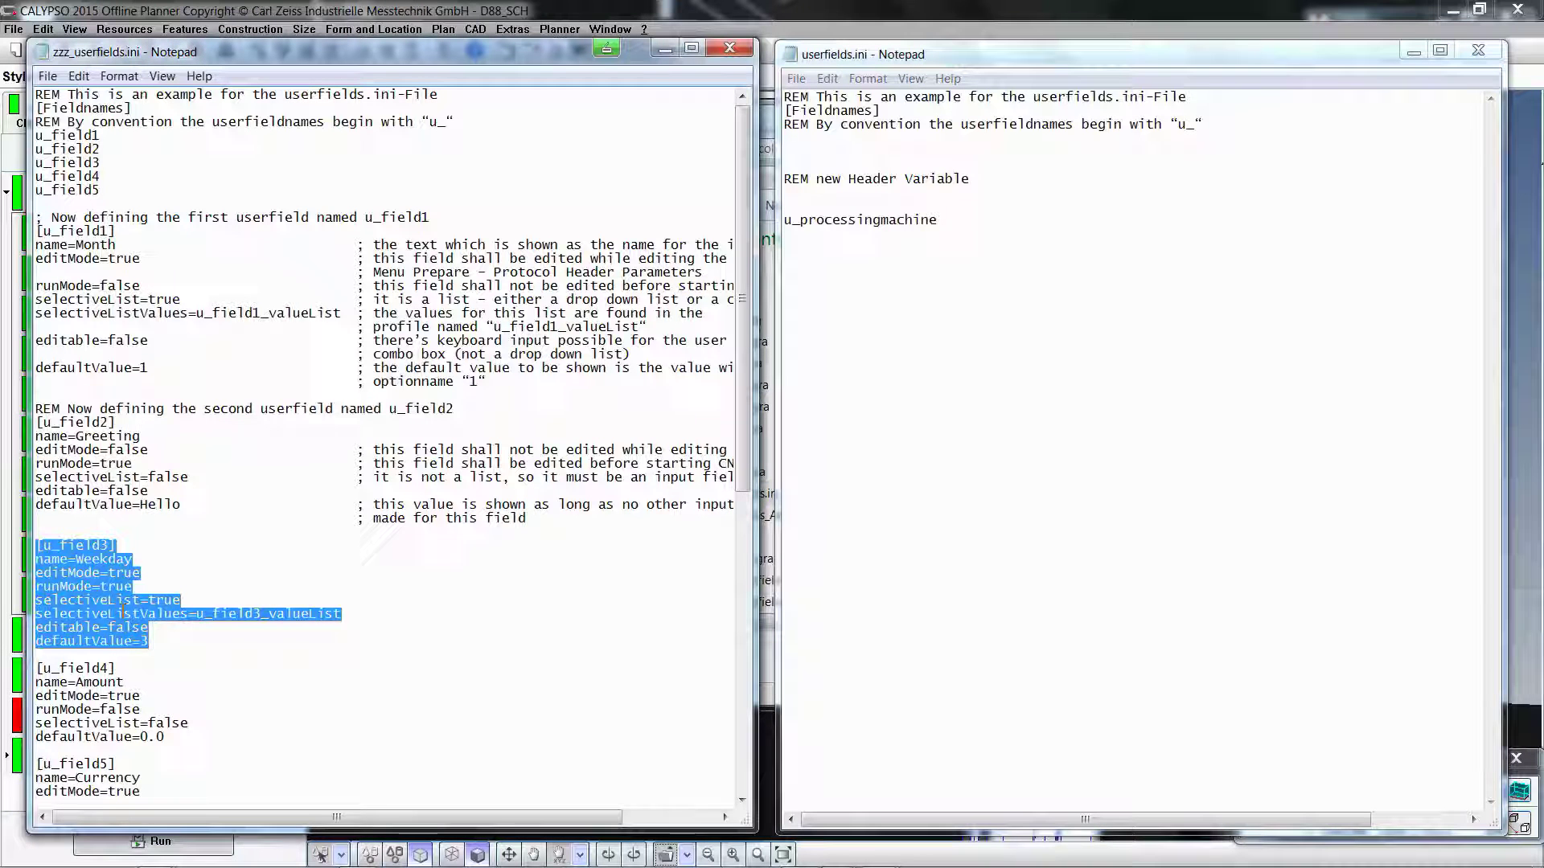
{"action": "right_click", "coordinate": [117, 609]}
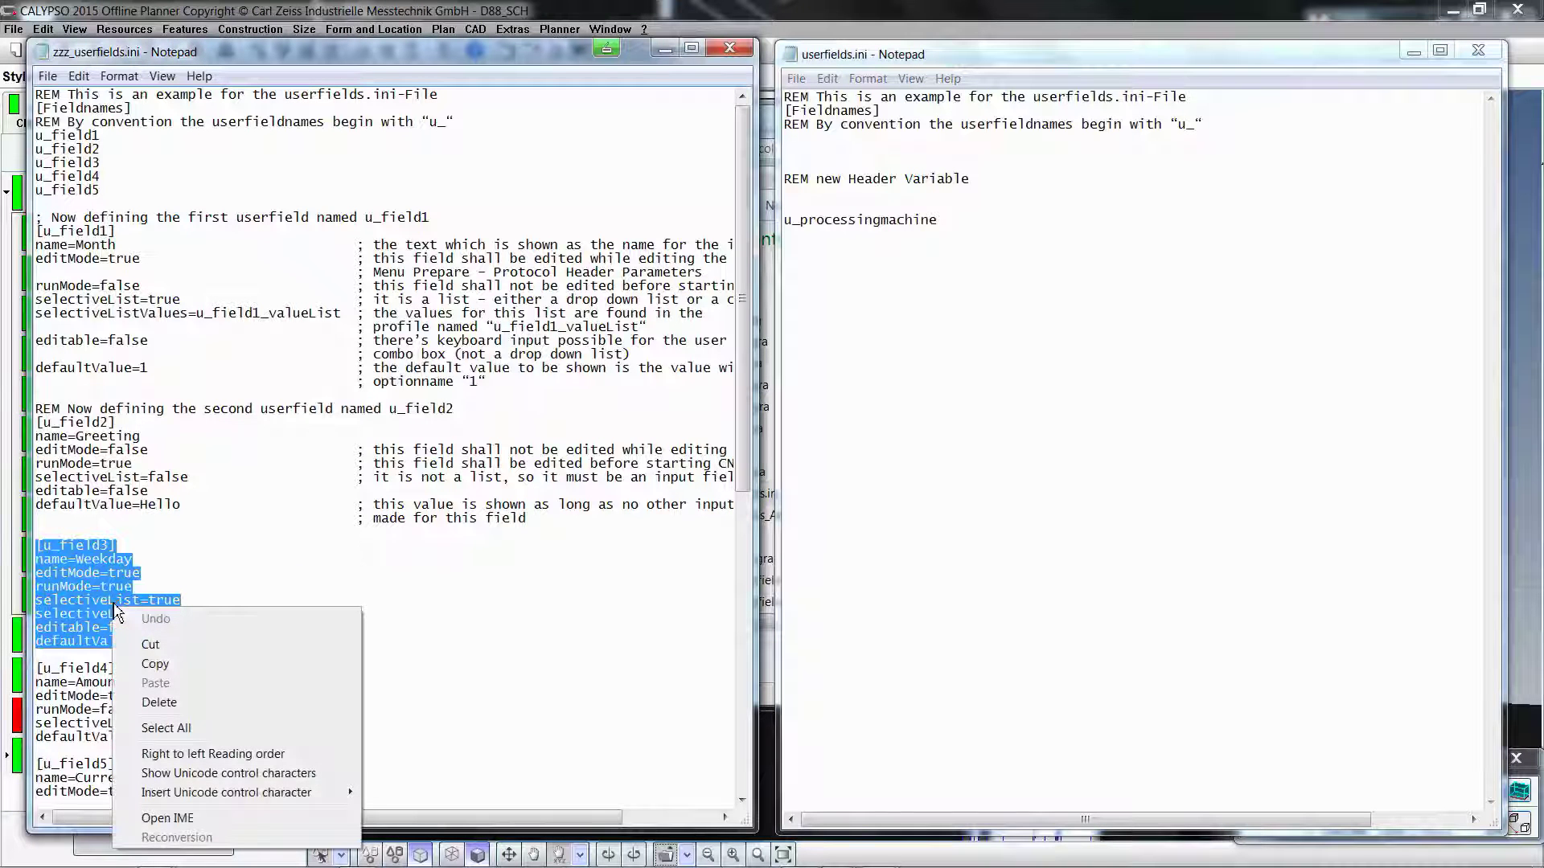
{"action": "left_click", "coordinate": [155, 665]}
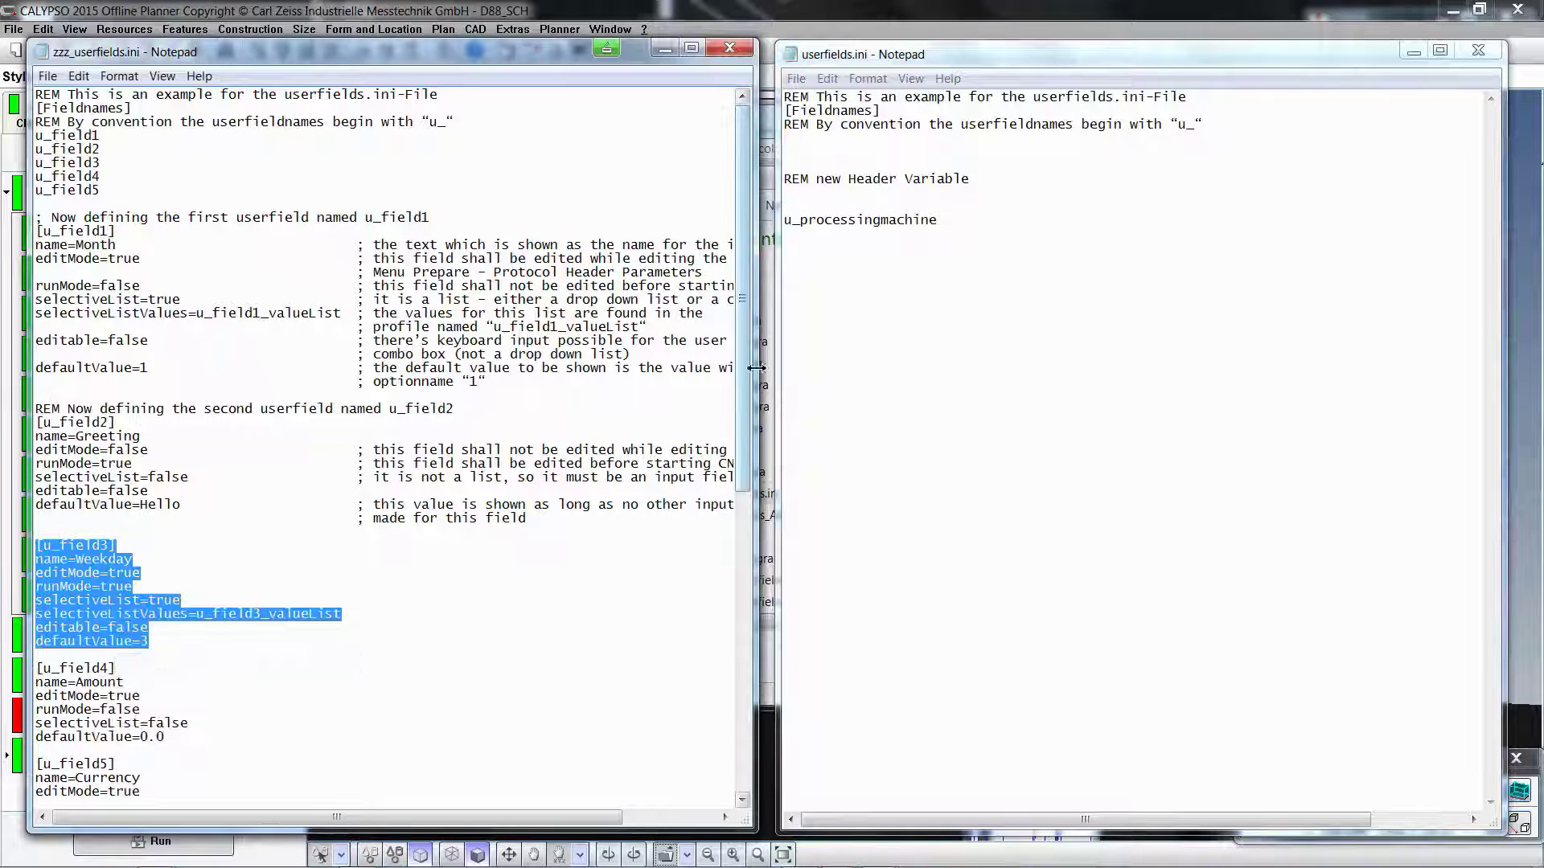
{"action": "left_click", "coordinate": [802, 293]}
{"action": "right_click", "coordinate": [800, 294]}
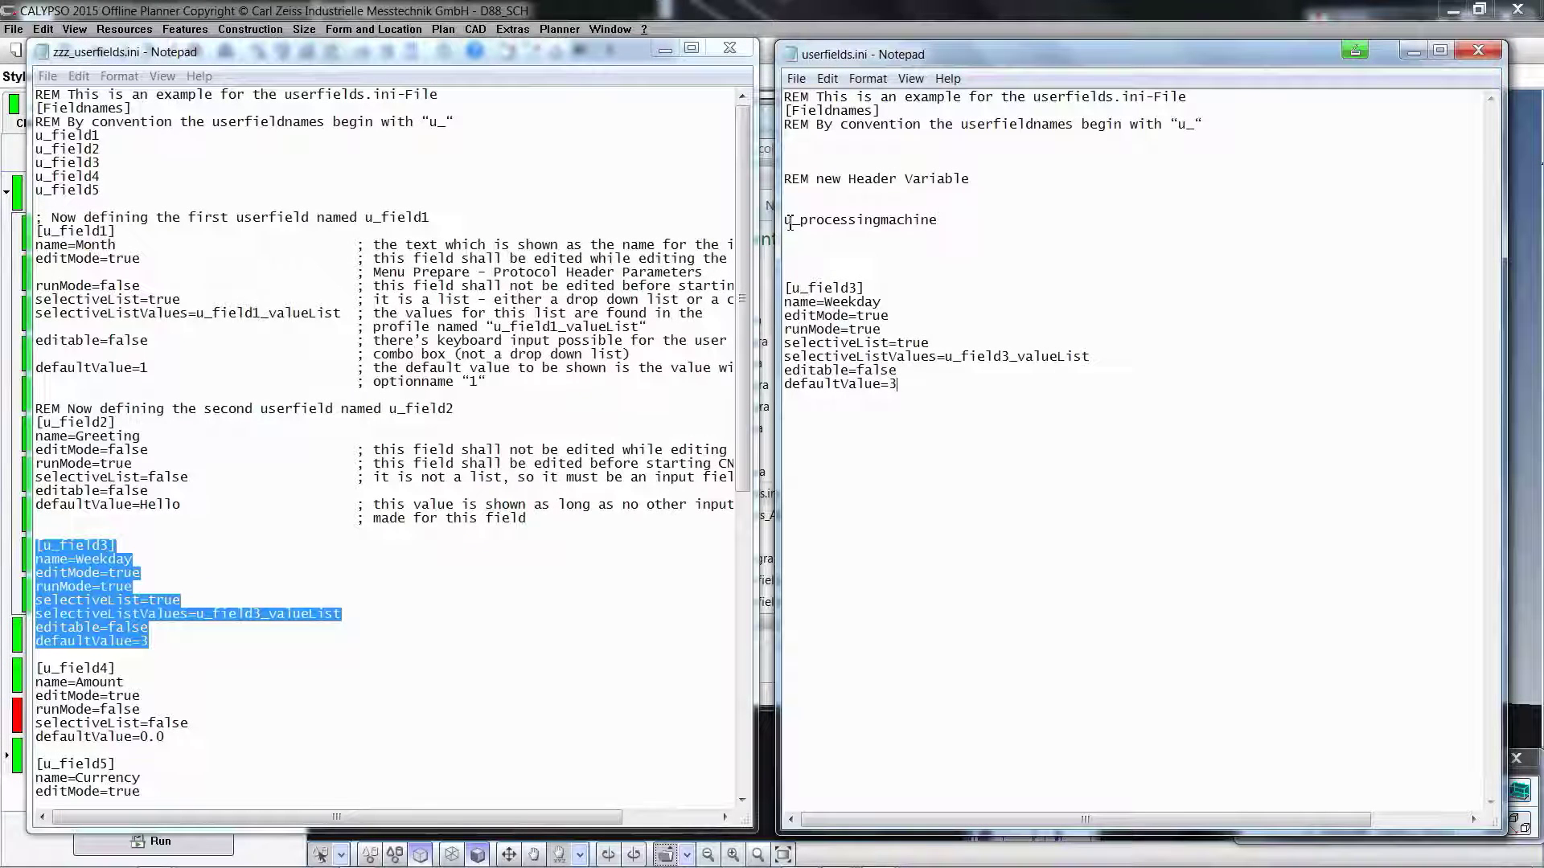
Step: Copy the name u_processingmachine and paste it over u_field3 in the pasted block's header
{"action": "left_click_drag", "start_coordinate": [787, 221], "coordinate": [939, 220]}
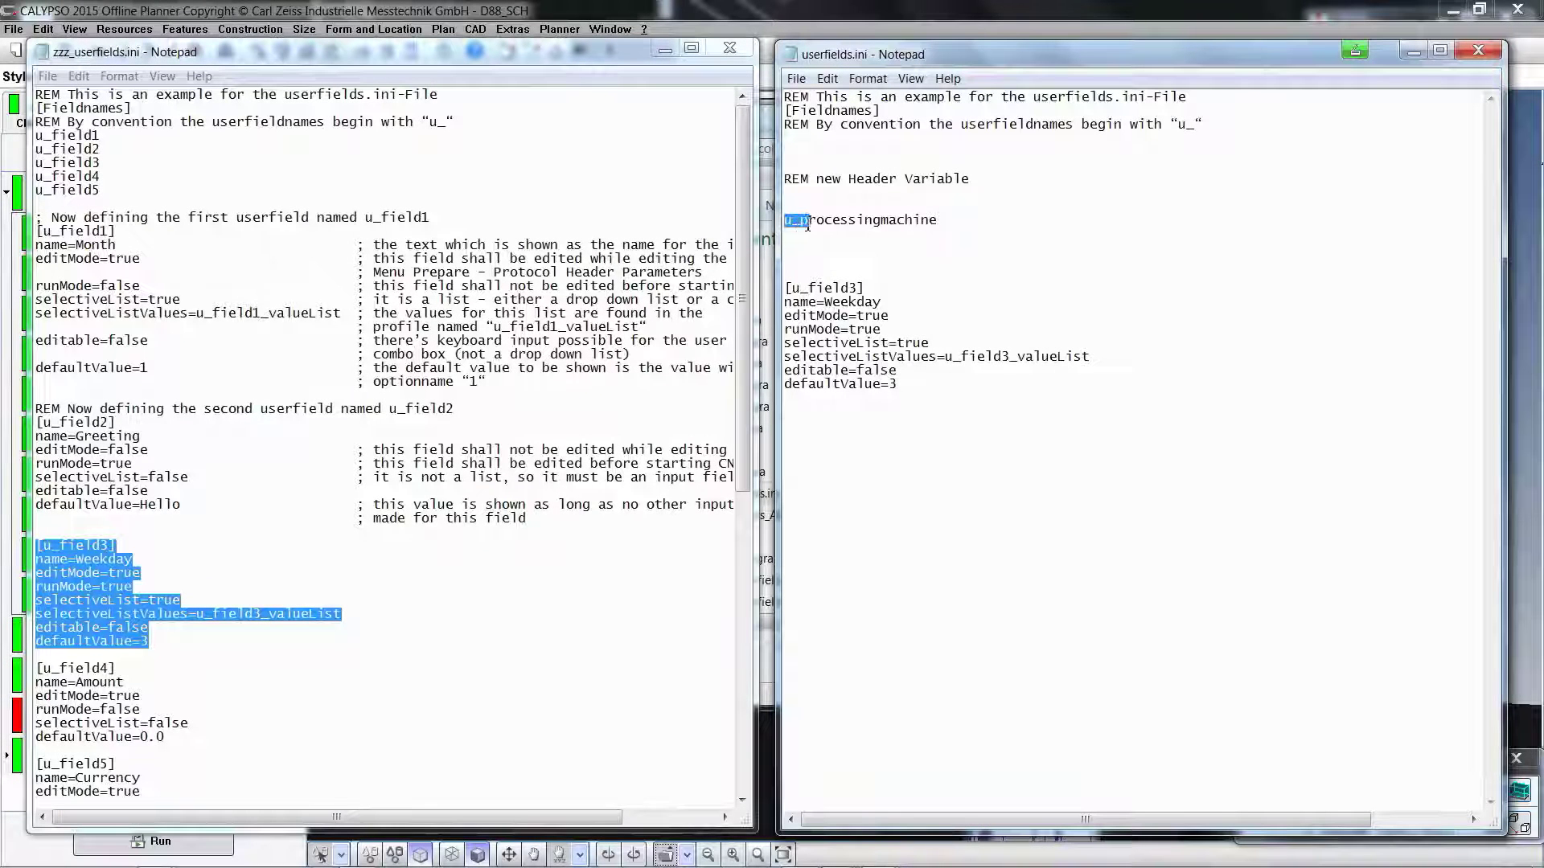
{"action": "right_click", "coordinate": [937, 221]}
{"action": "left_click", "coordinate": [965, 277]}
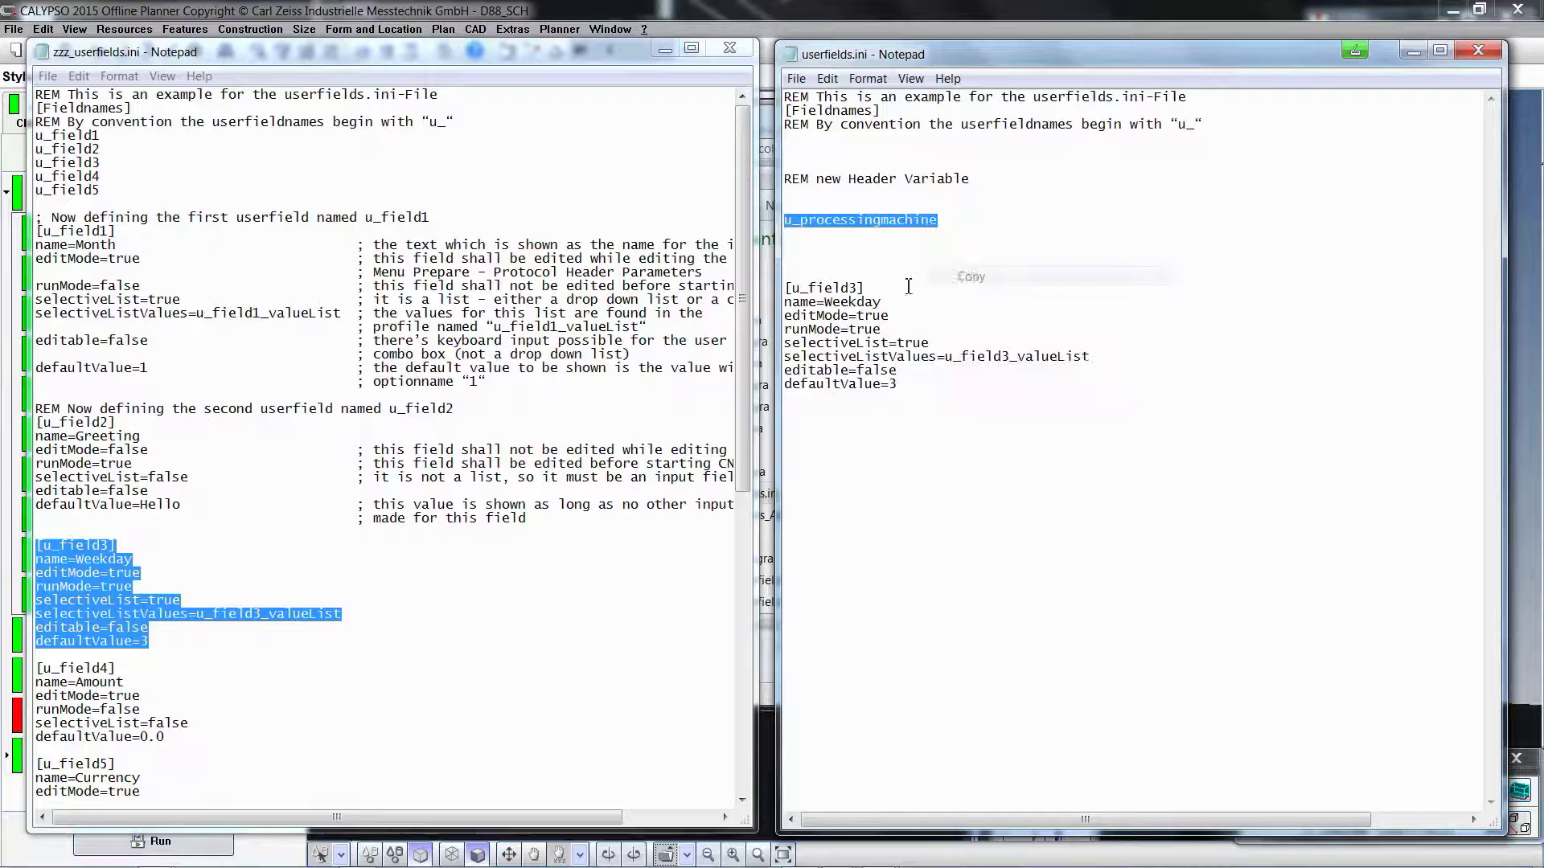
{"action": "left_click_drag", "start_coordinate": [793, 290], "coordinate": [859, 290]}
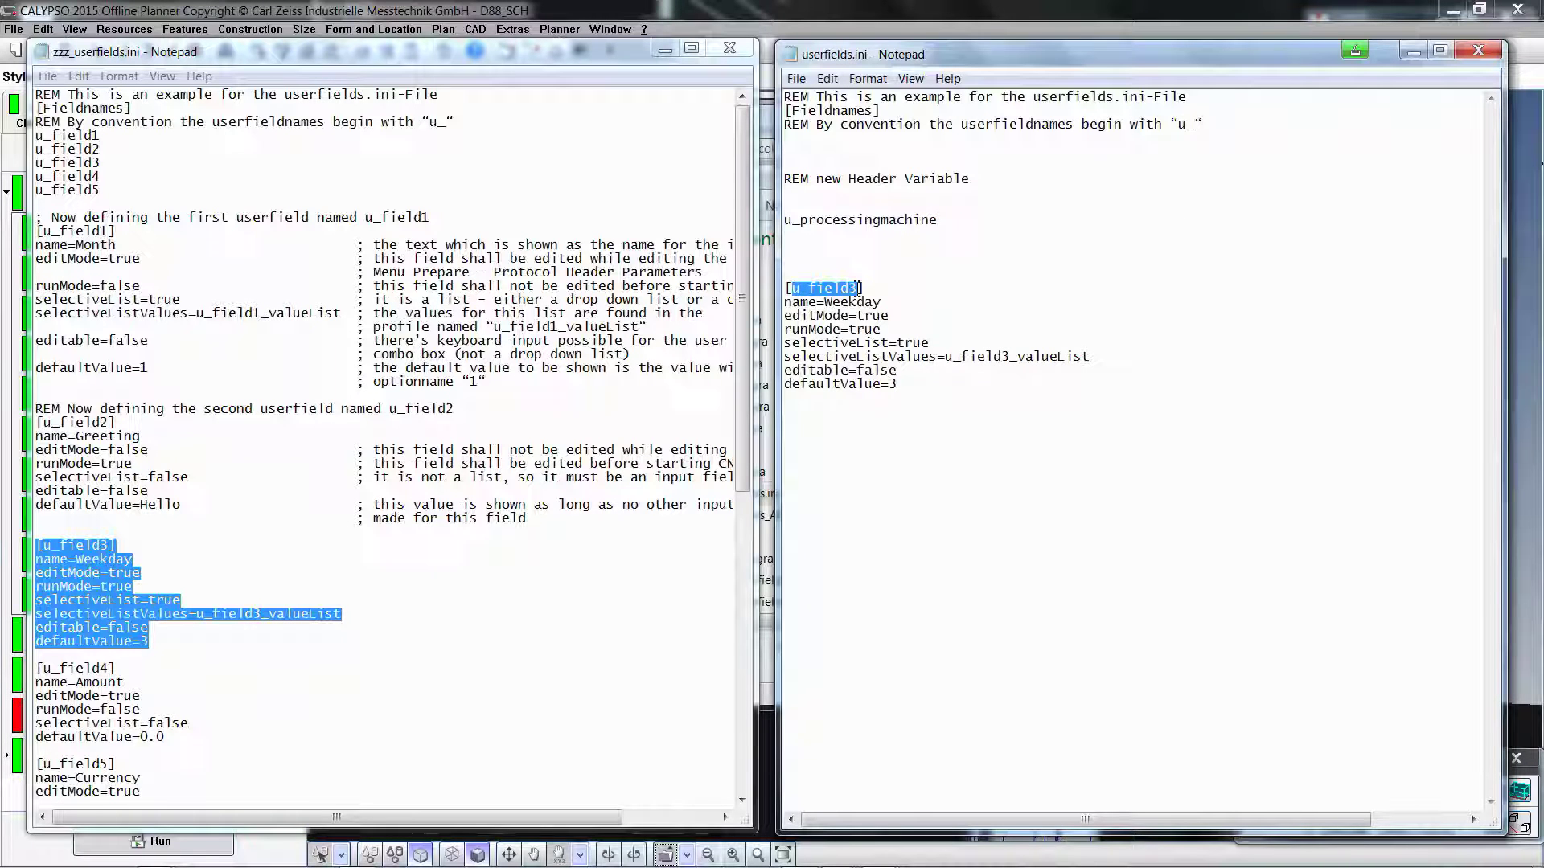
{"action": "right_click", "coordinate": [860, 290]}
{"action": "left_click", "coordinate": [906, 358]}
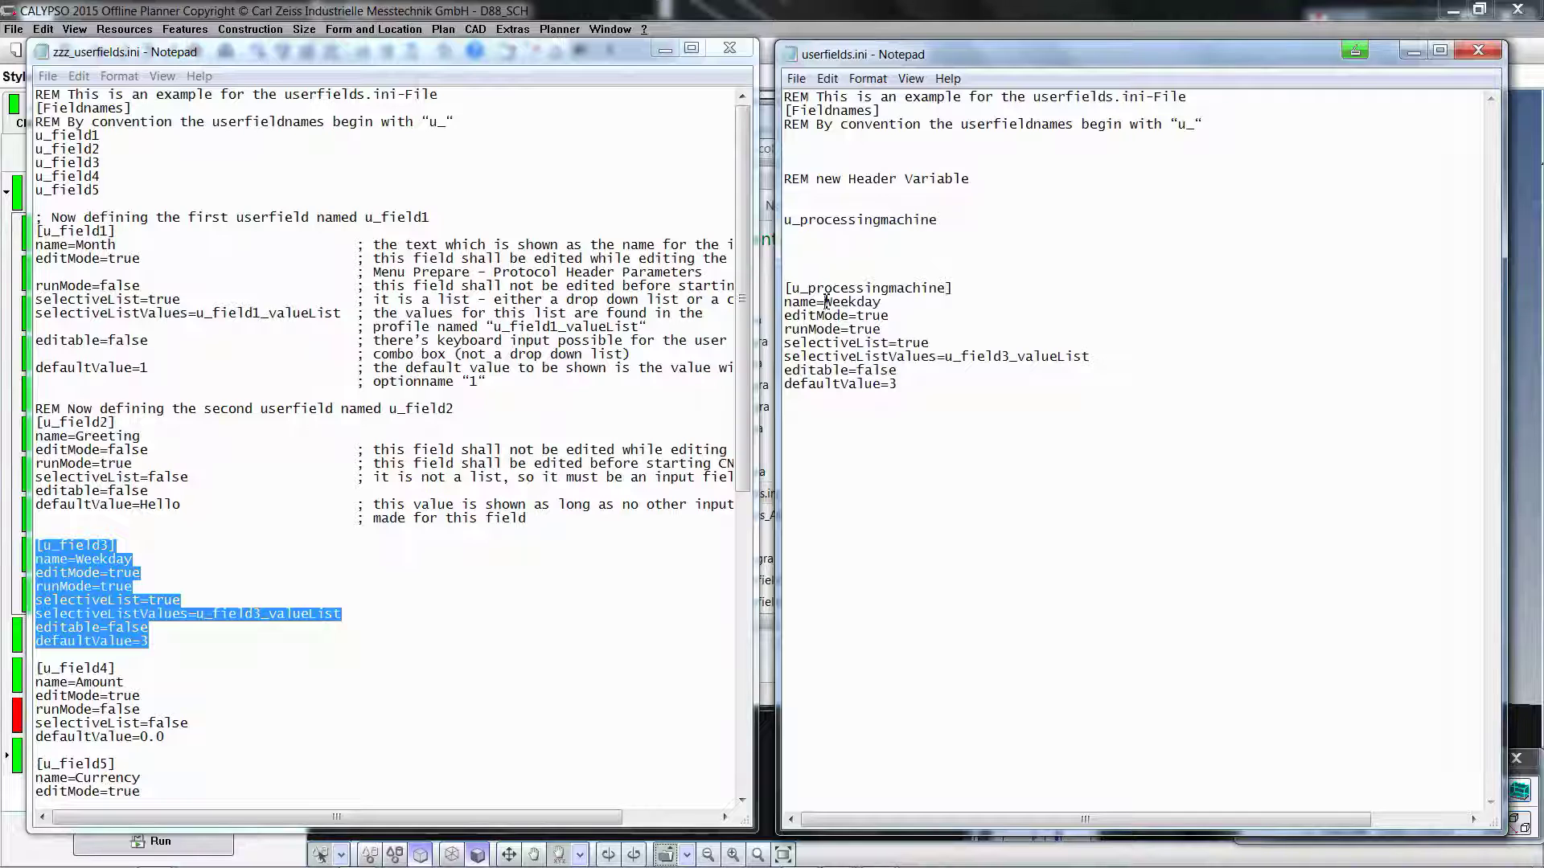
Step: Select the Weekday value on the name= line for replacement
{"action": "left_click_drag", "start_coordinate": [825, 305], "coordinate": [883, 304]}
{"action": "type", "text": "Pro"}
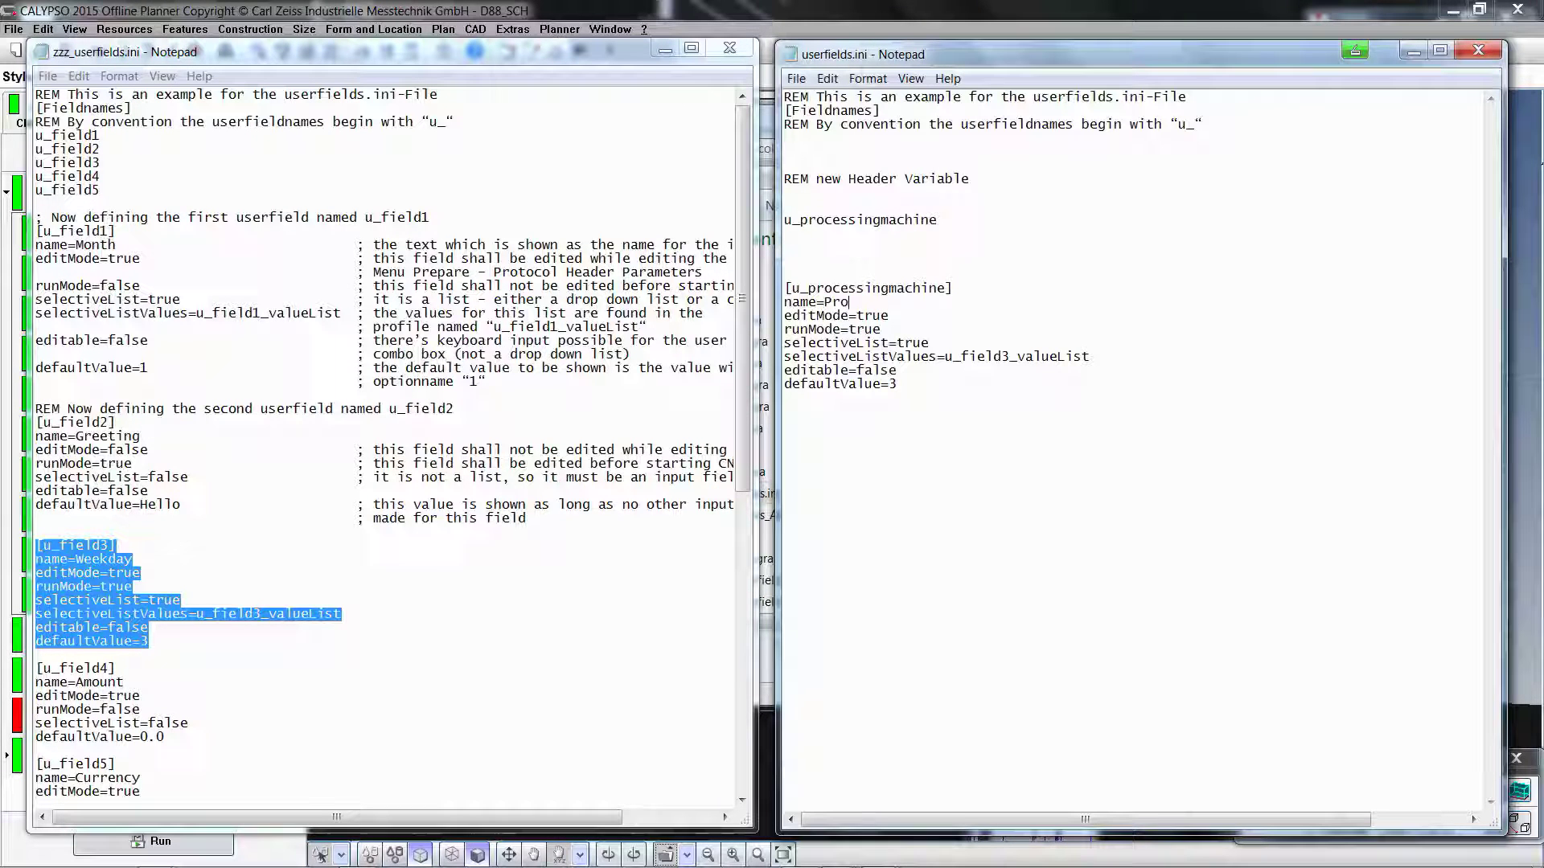
{"action": "type", "text": "sing"}
{"action": "type", "text": "ma"}
{"action": "type", "text": "ch"}
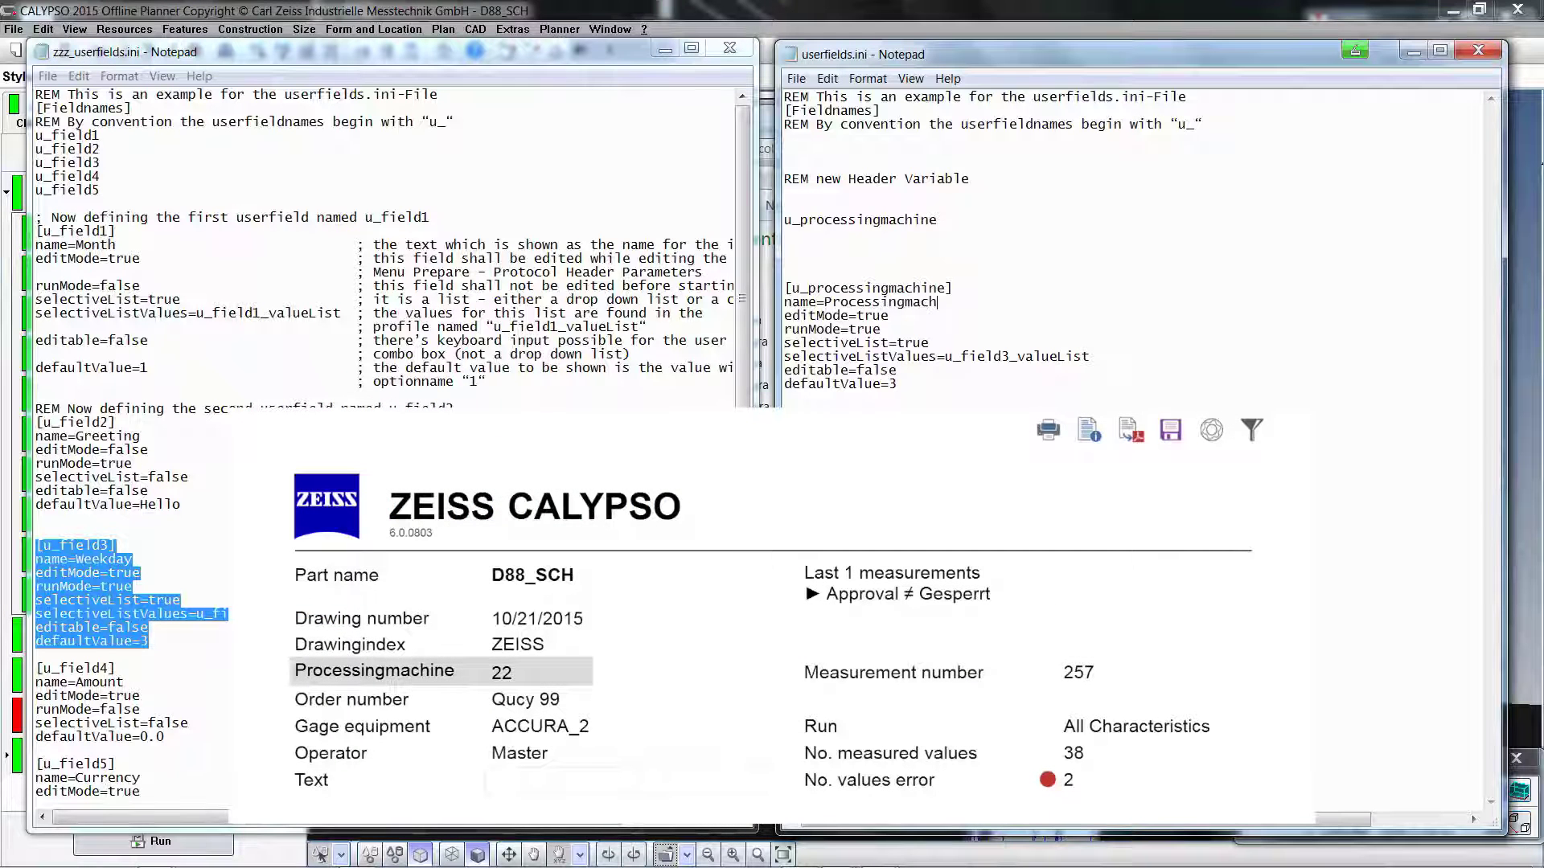
{"action": "type", "text": "ine"}
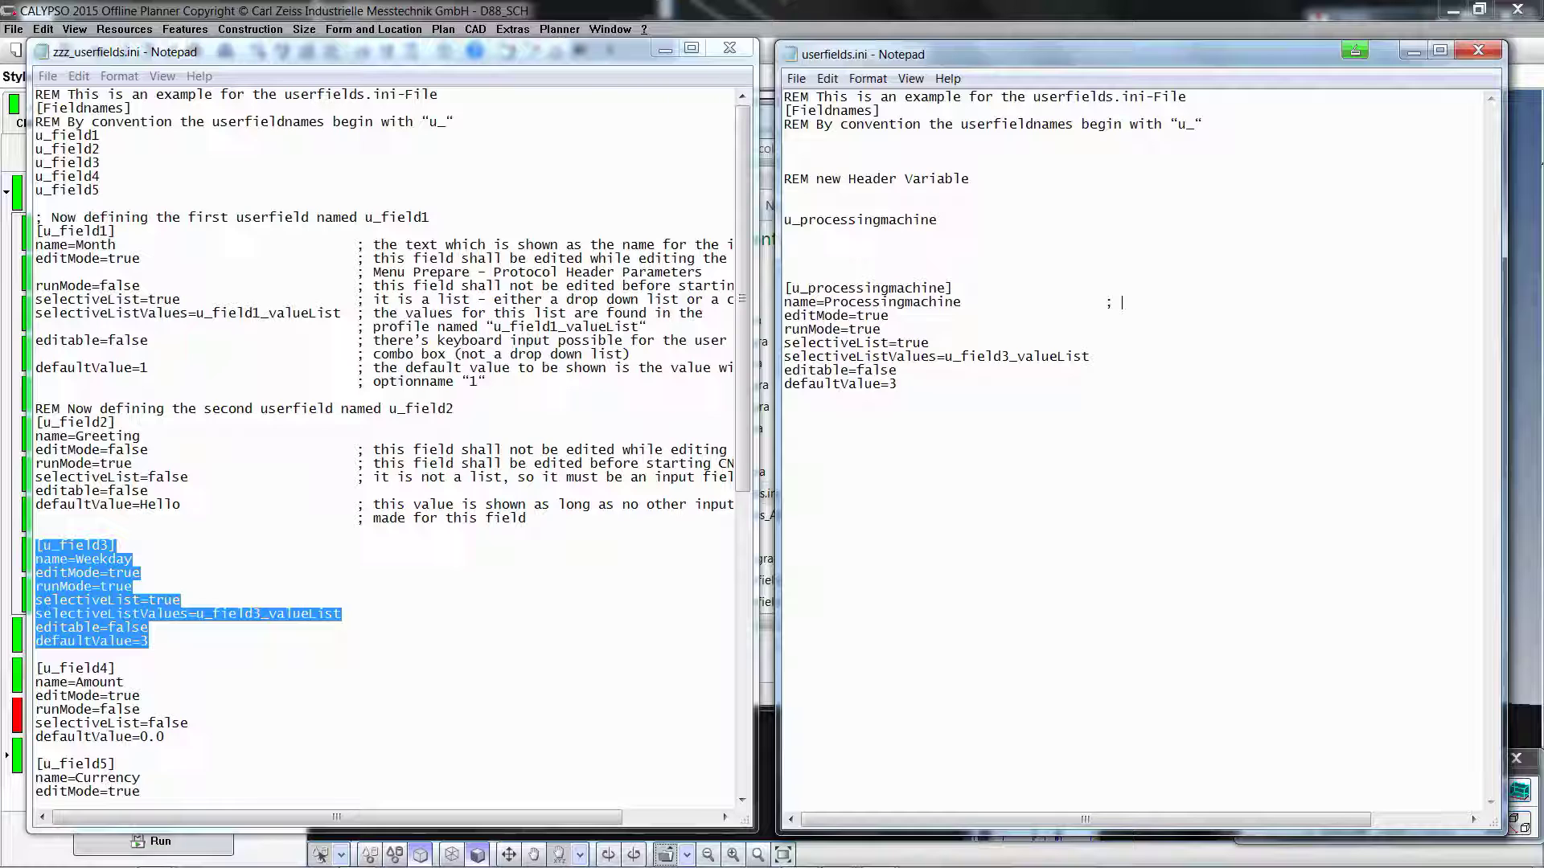
{"action": "type", "text": "me of "}
{"action": "type", "text": "the Va"}
{"action": "type", "text": " ria"}
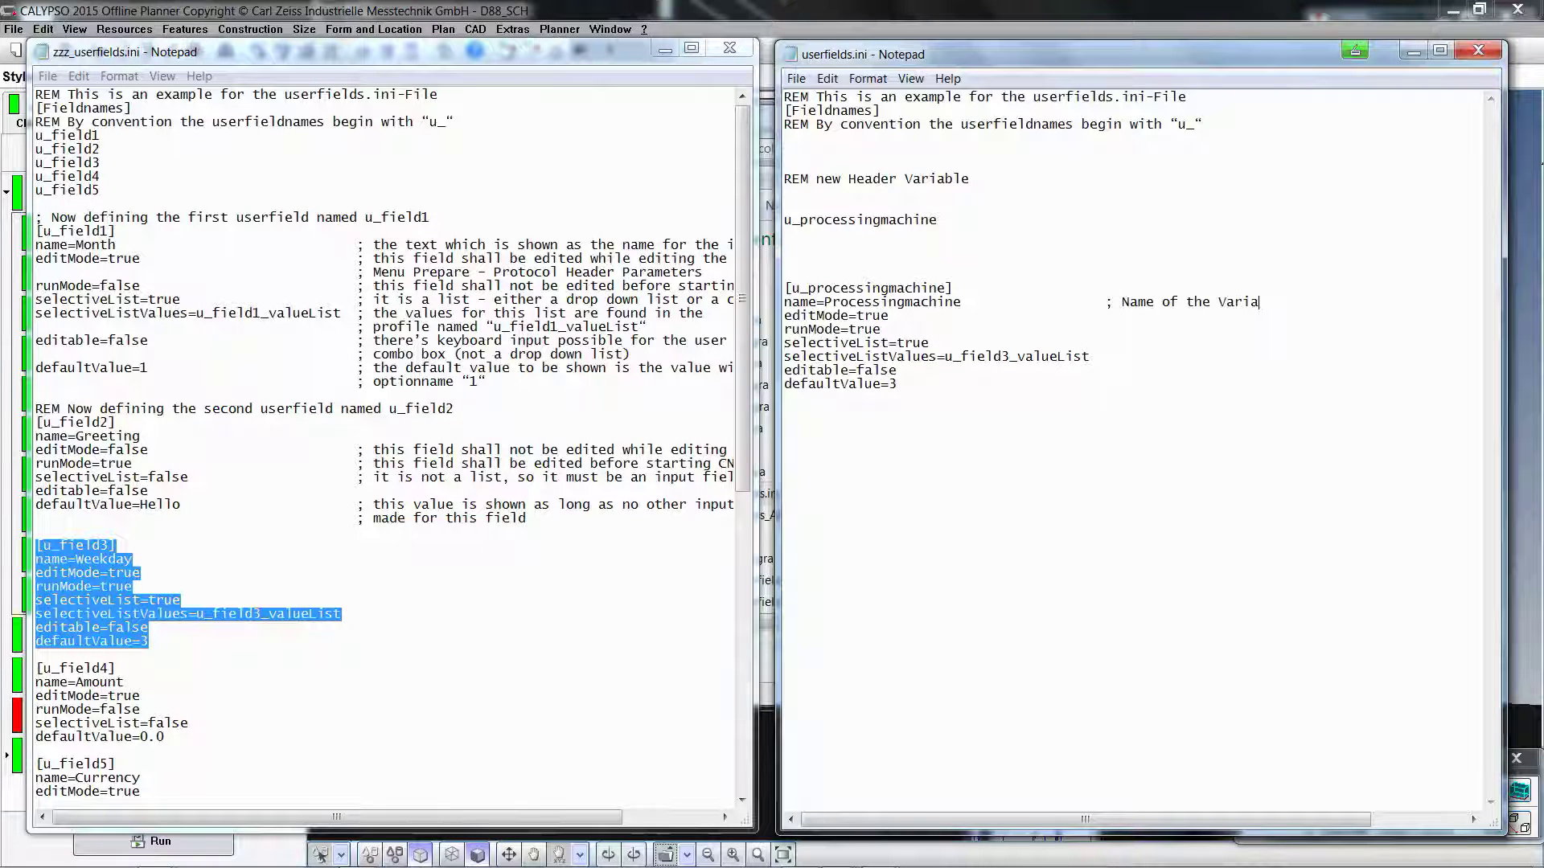
{"action": "type", "text": "ble"}
Step: Select the editMode value 'true' so it can be replaced with false
{"action": "left_click_drag", "start_coordinate": [857, 317], "coordinate": [893, 316]}
{"action": "type", "text": "f"}
{"action": "type", "text": "als"}
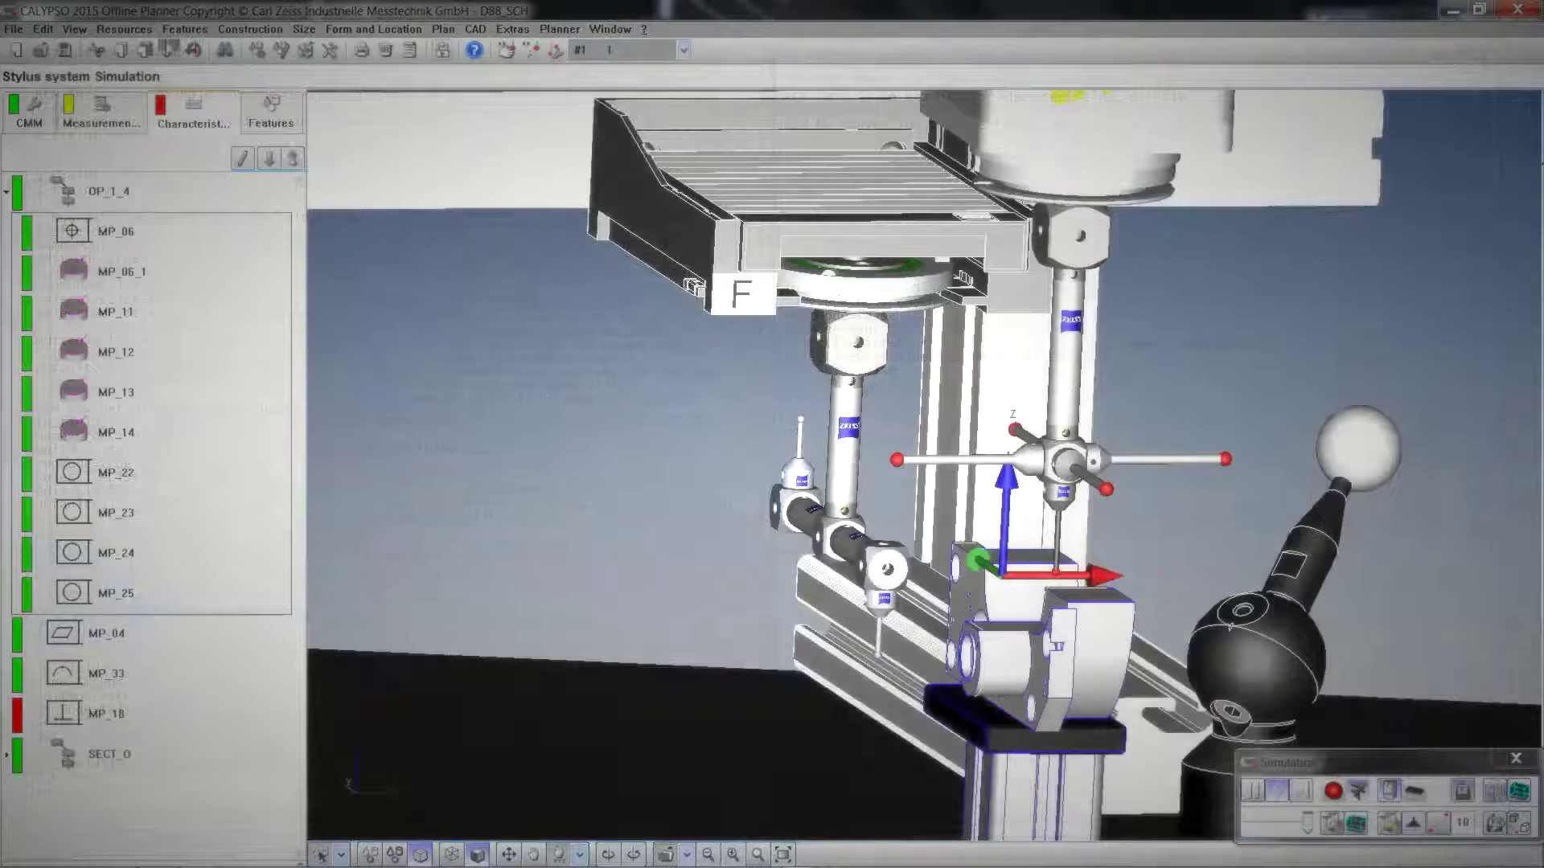
Step: Review the printout header parameters from the measurement plan resources and confirm them
{"action": "left_click", "coordinate": [124, 29]}
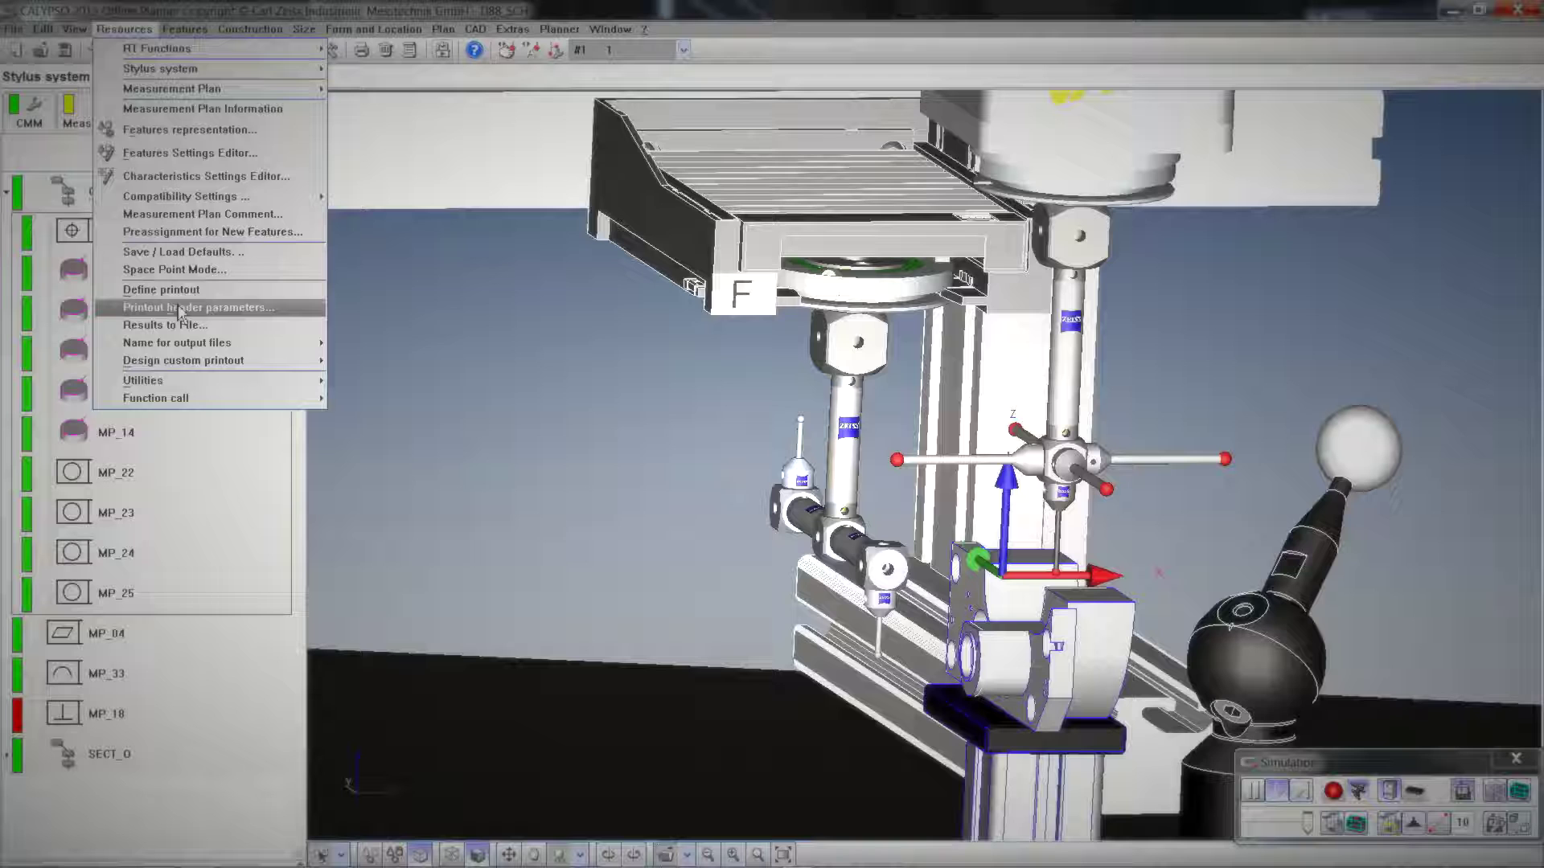
{"action": "left_click", "coordinate": [179, 308]}
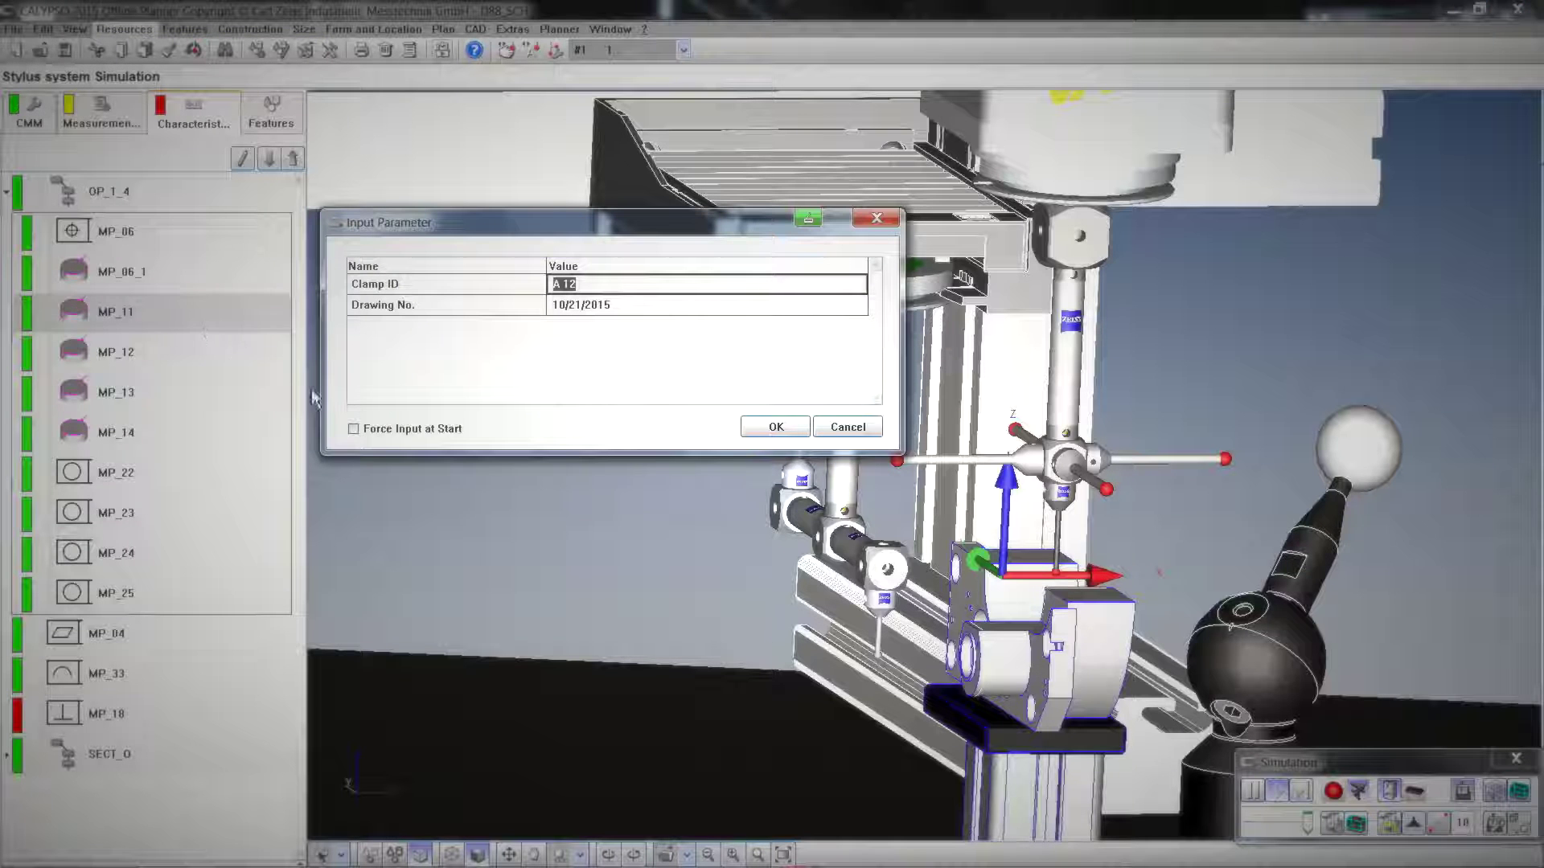
{"action": "left_click", "coordinate": [776, 427]}
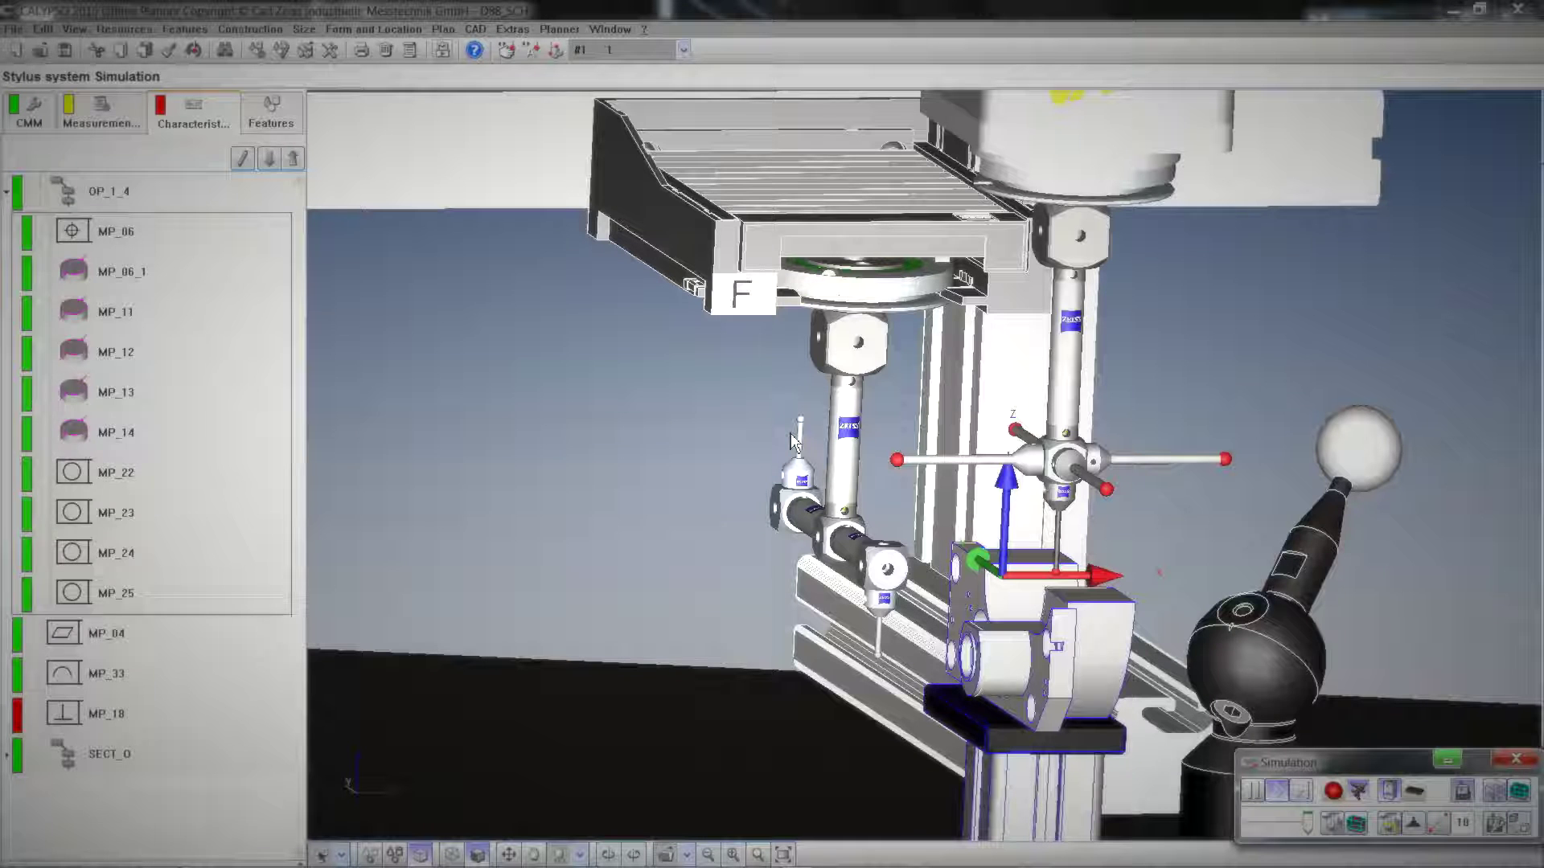
Step: Start a measurement run, changing Drawingindex from 15 to 22, and show the Processingmachine choices
{"action": "left_click", "coordinate": [443, 49]}
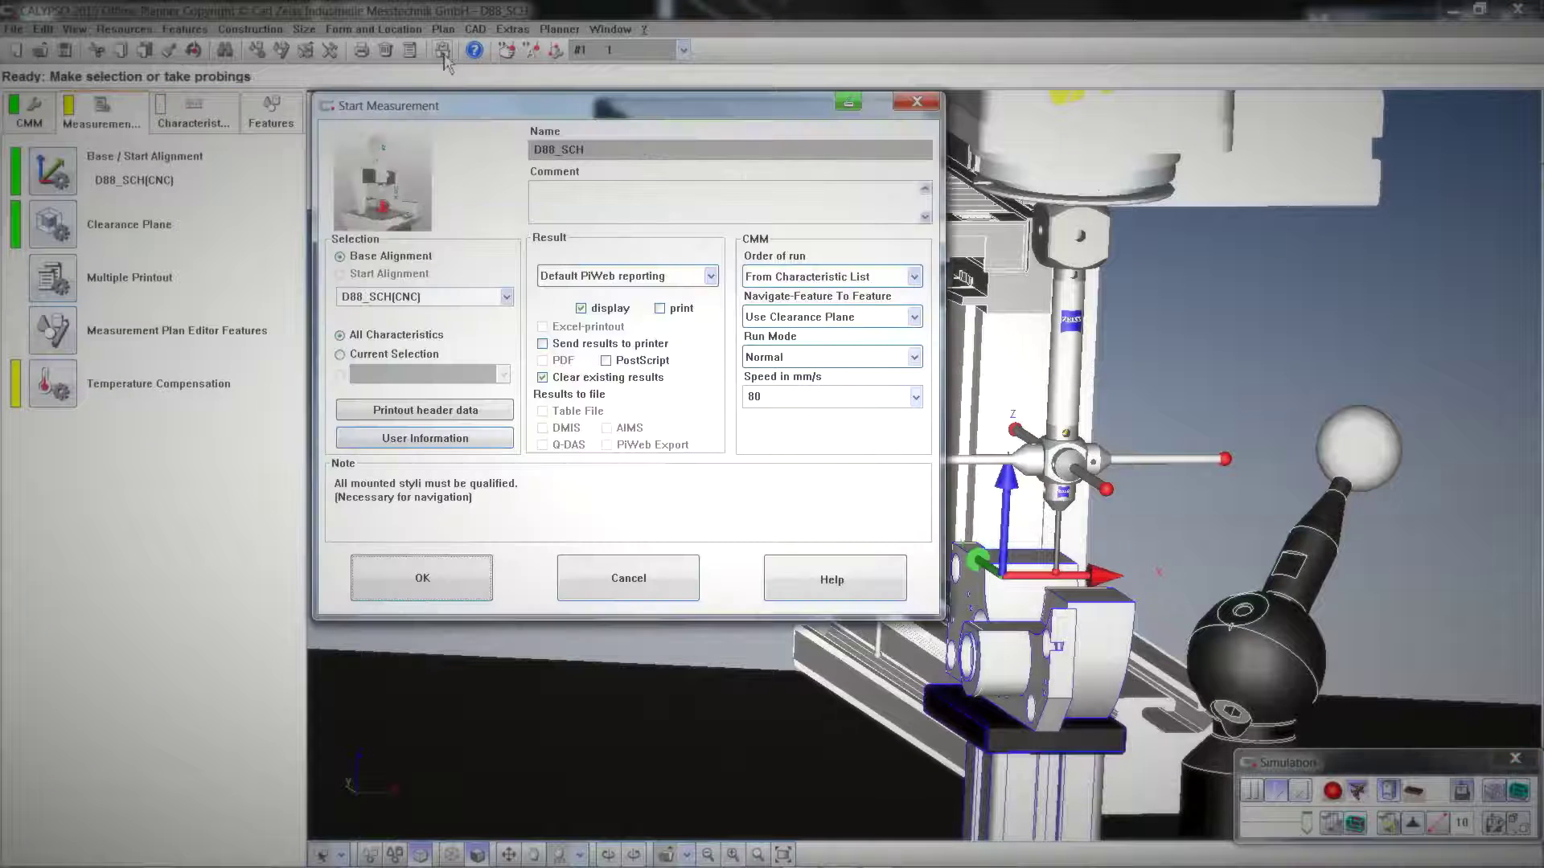
{"action": "left_click", "coordinate": [410, 416]}
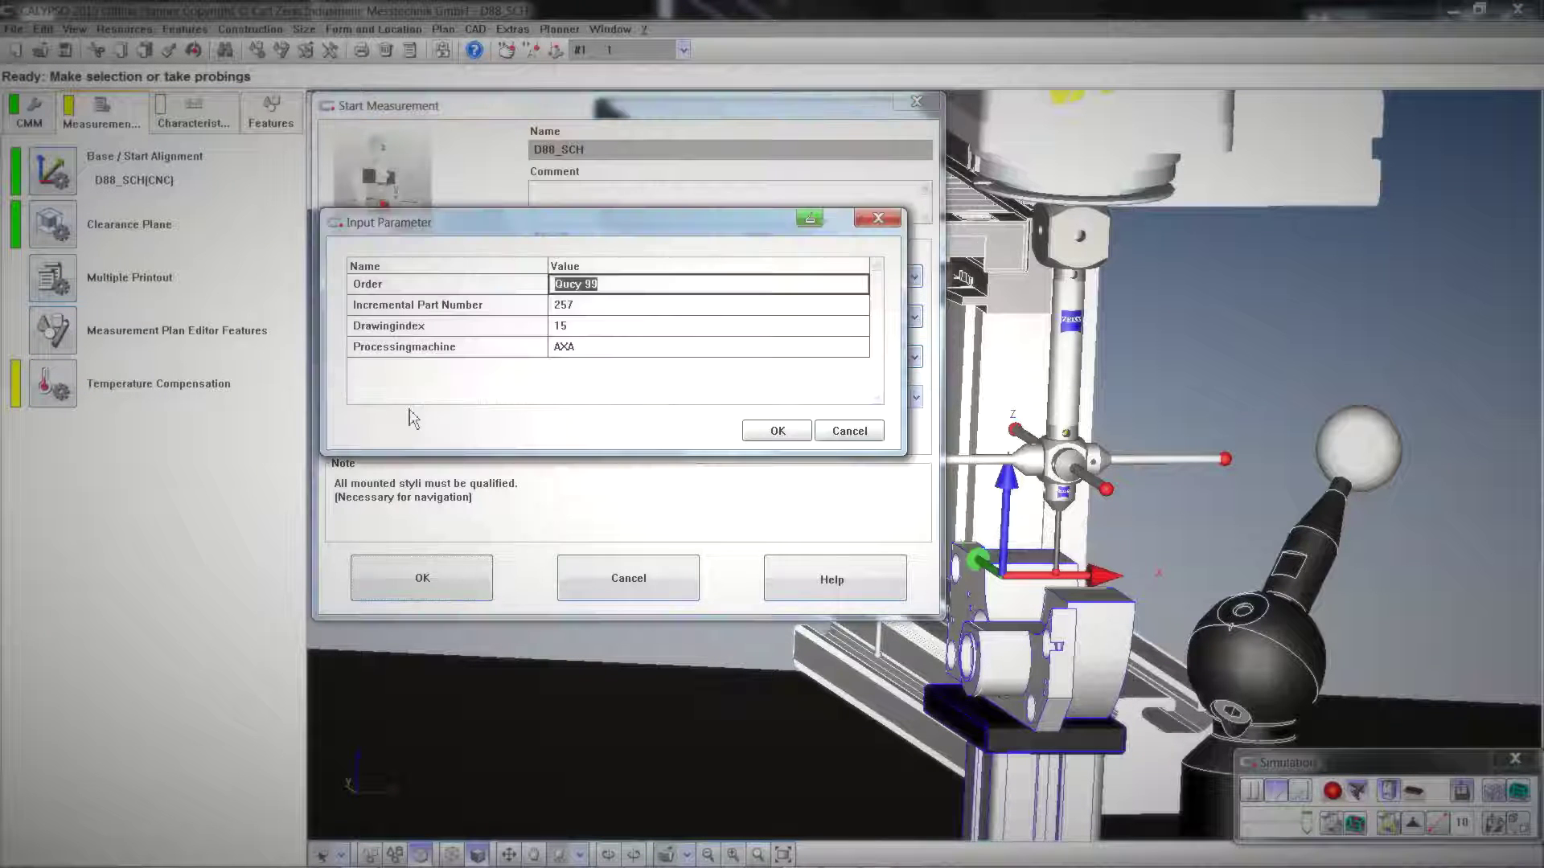
{"action": "double_click", "coordinate": [583, 326]}
{"action": "type", "text": "22"}
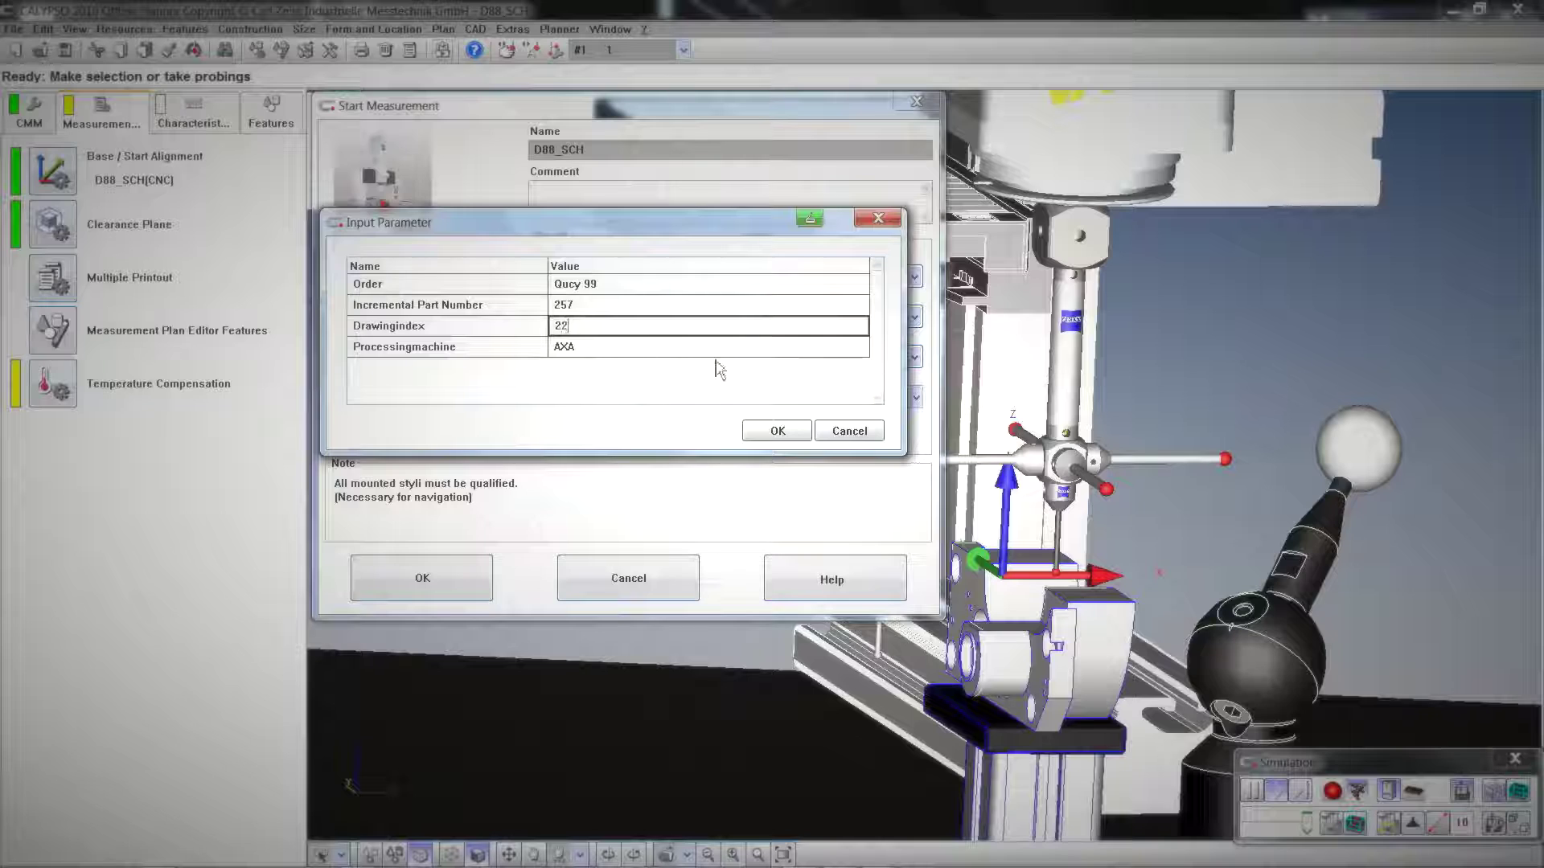
{"action": "left_click", "coordinate": [861, 349]}
{"action": "left_click", "coordinate": [861, 349]}
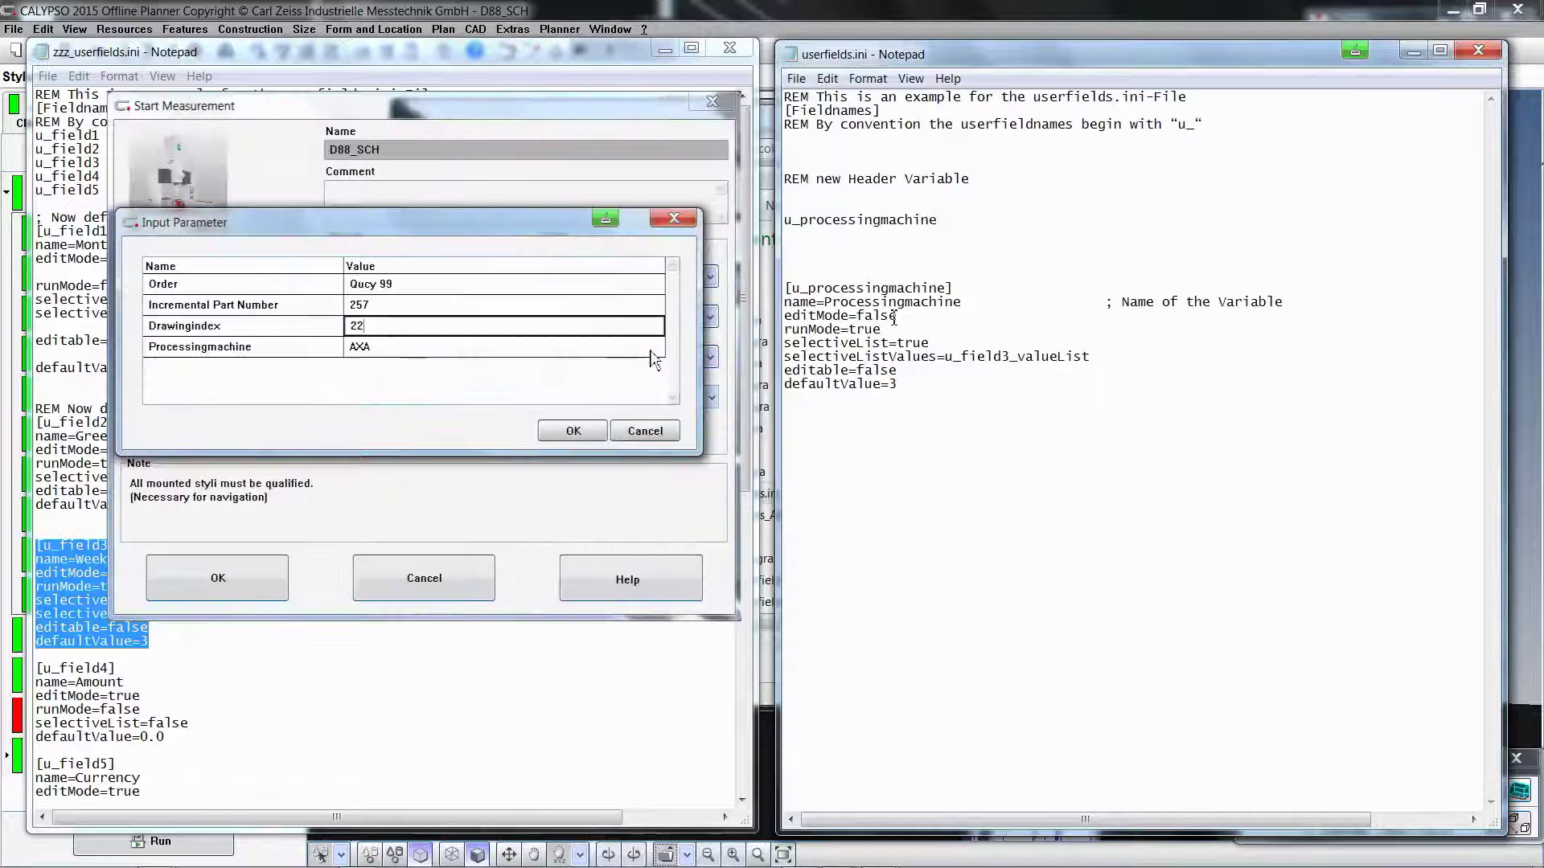
Step: Paste u_processingmachine over u_field3 in the selectiveListValues line, giving u_processingmachine_valueList
{"action": "left_click", "coordinate": [656, 352]}
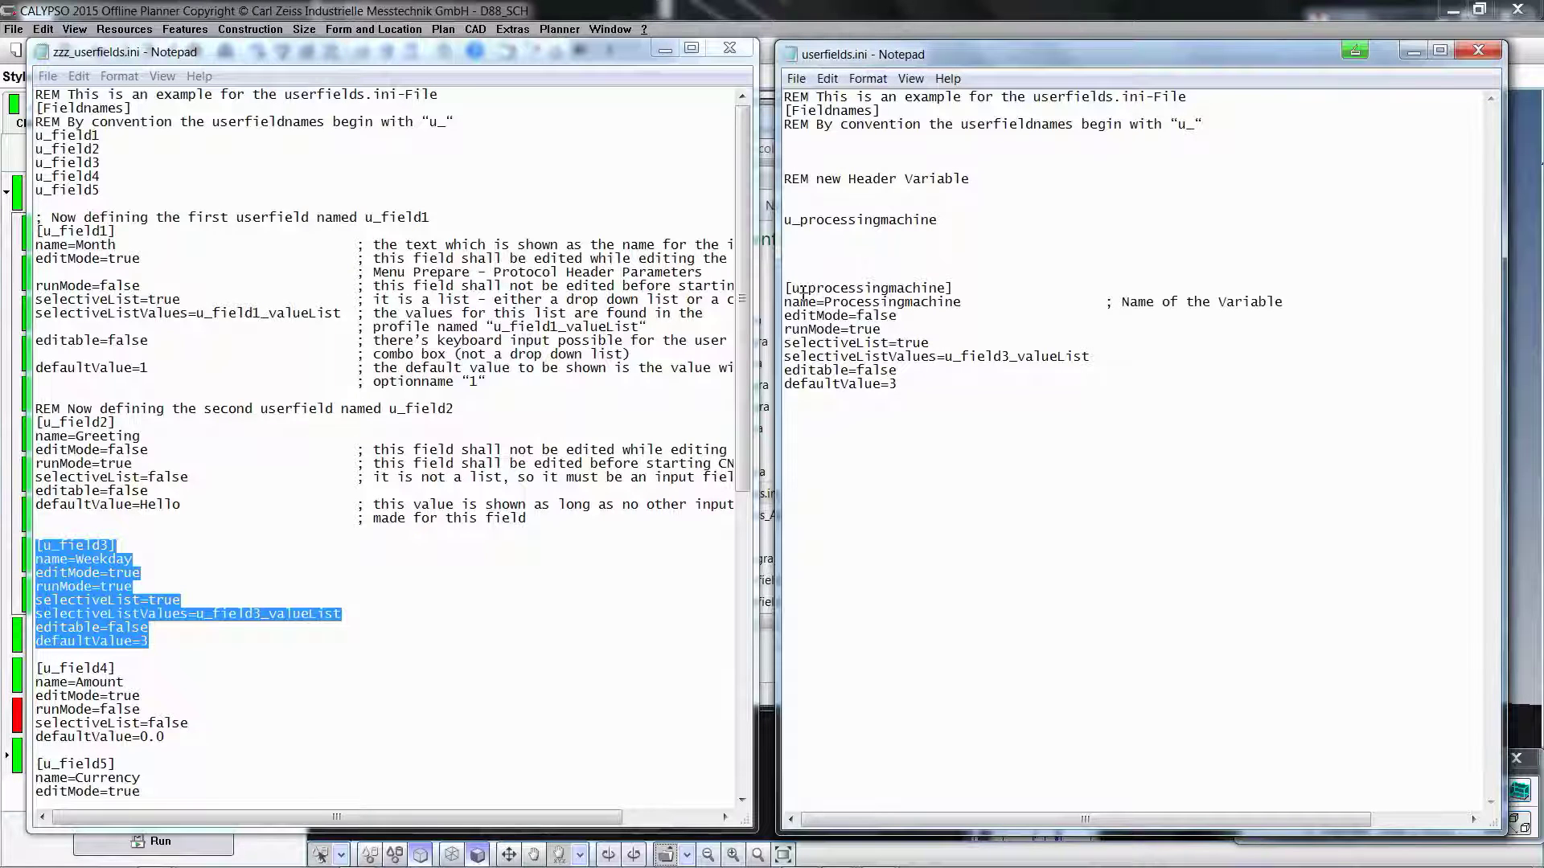
{"action": "left_click_drag", "start_coordinate": [794, 289], "coordinate": [948, 292]}
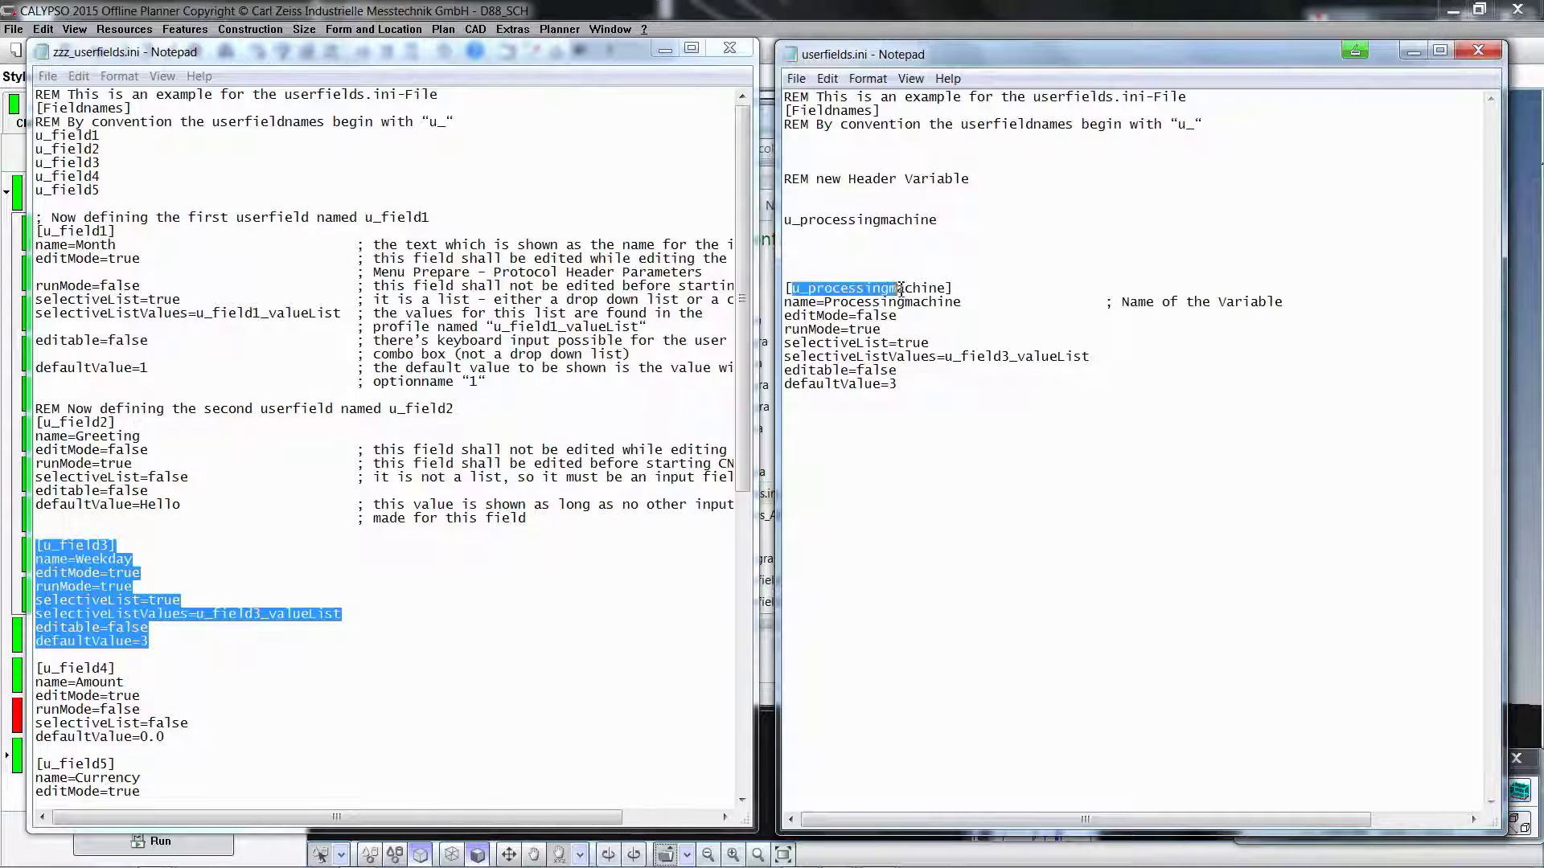
{"action": "right_click", "coordinate": [943, 292]}
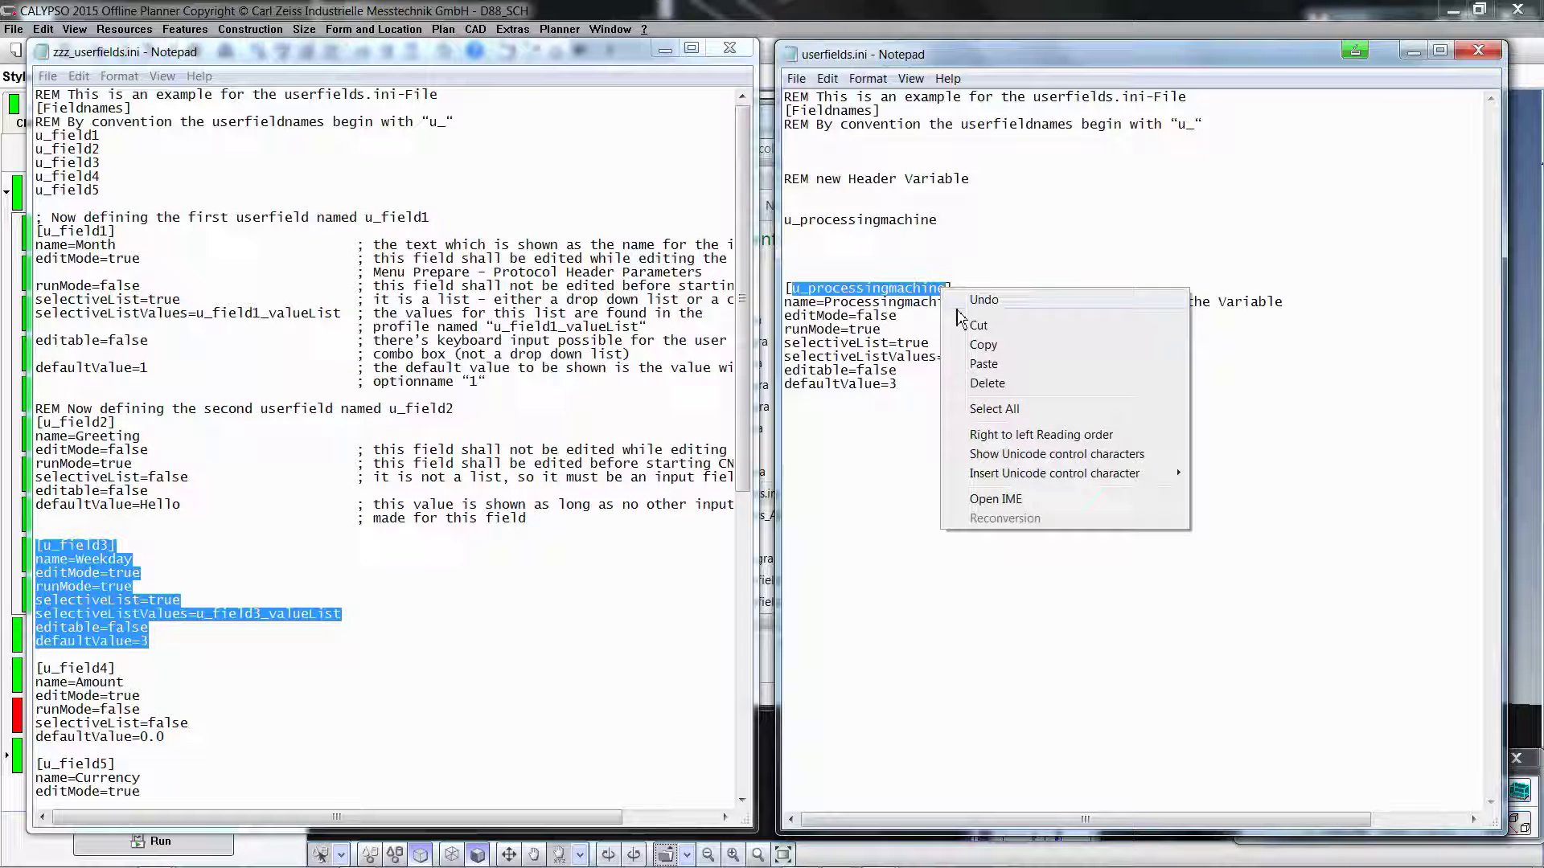
{"action": "left_click", "coordinate": [983, 345]}
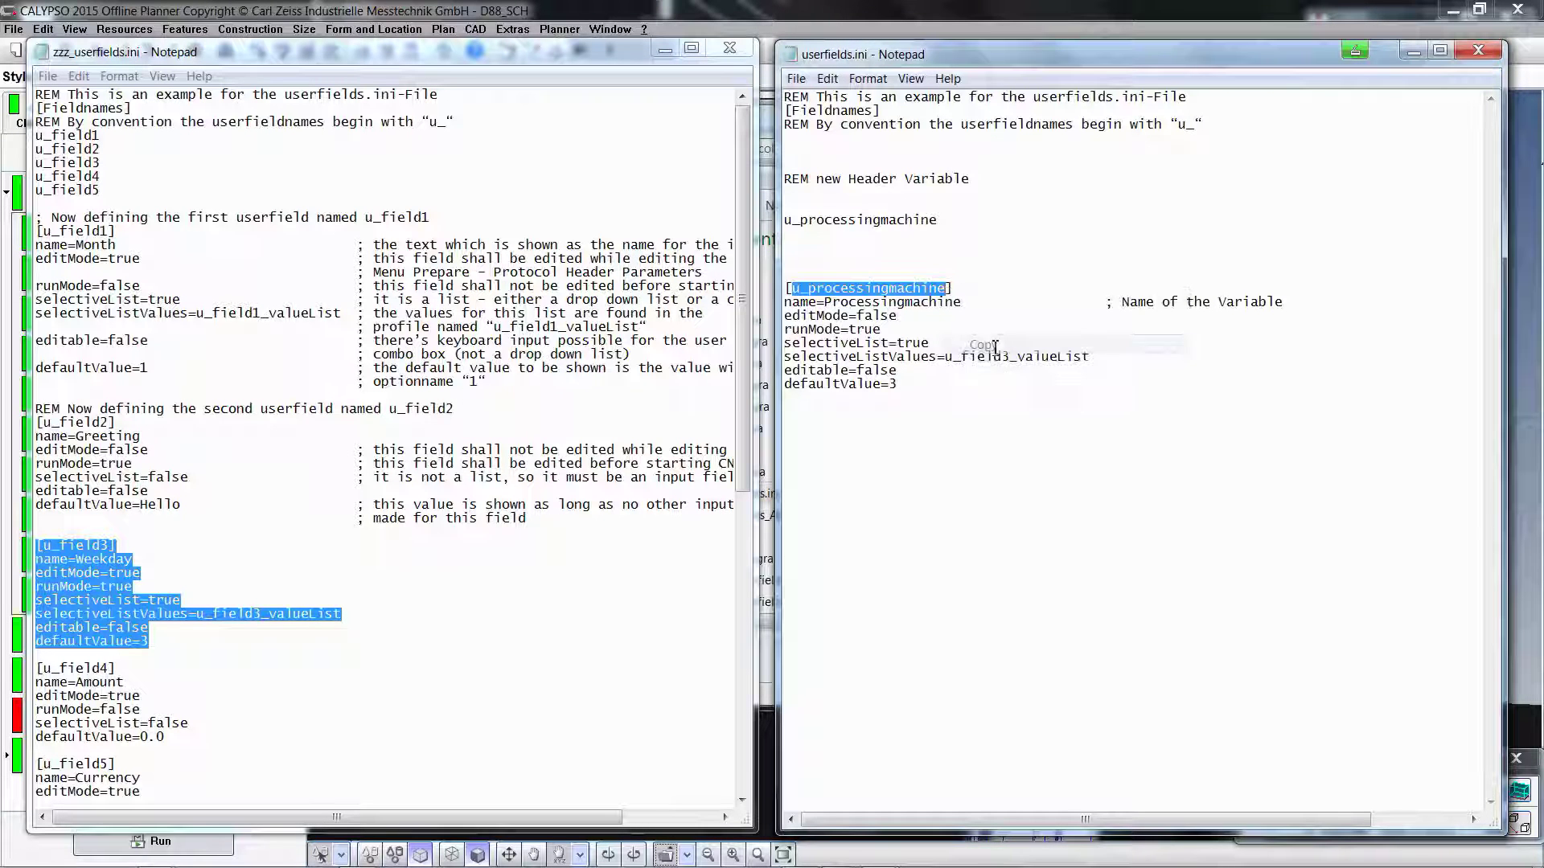
{"action": "left_click_drag", "start_coordinate": [946, 358], "coordinate": [1008, 357]}
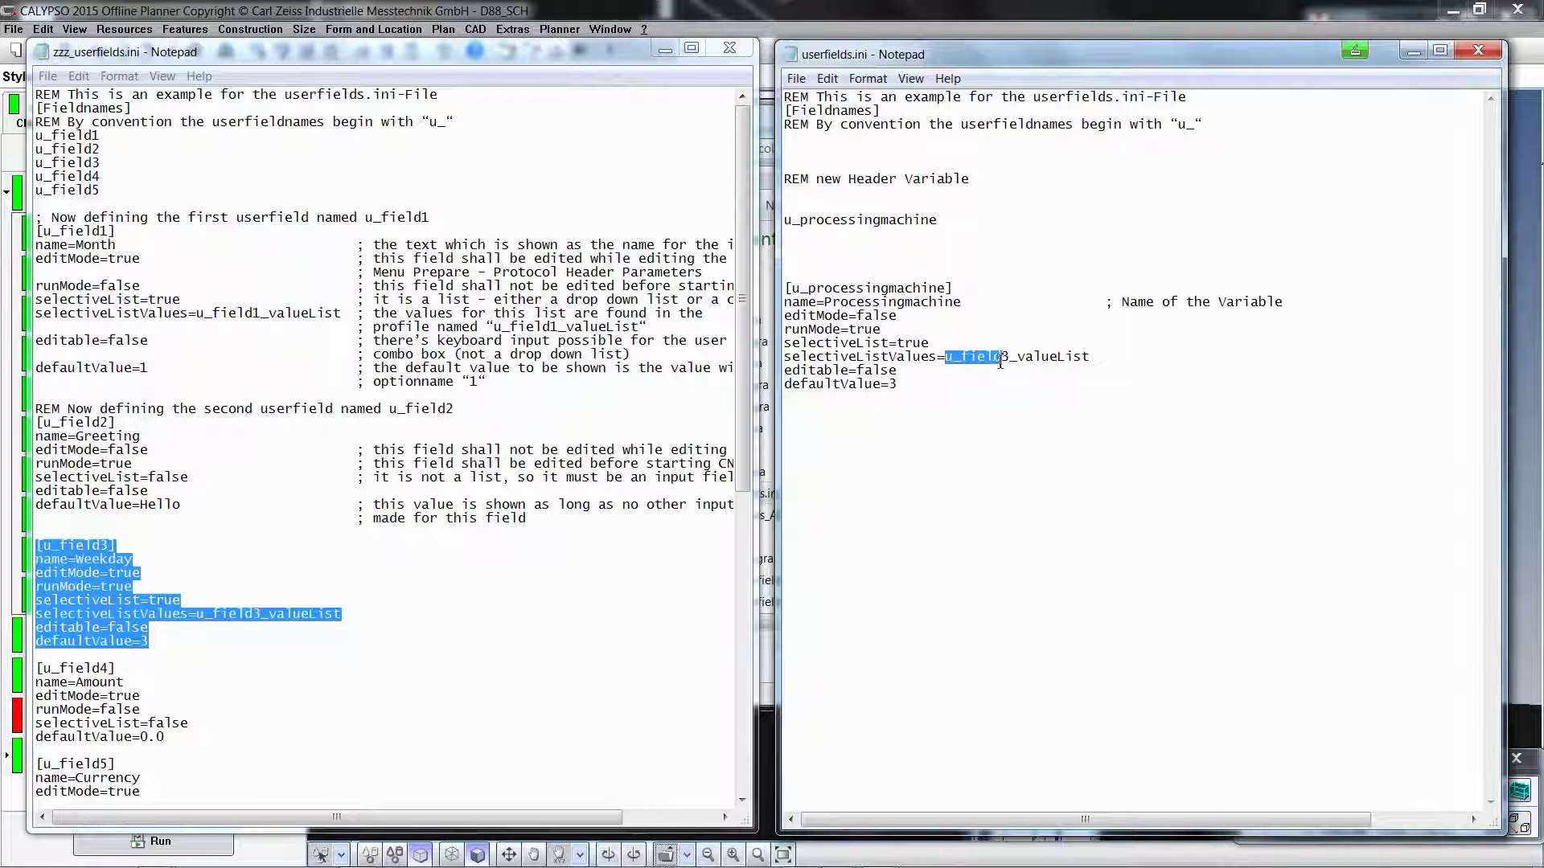
{"action": "right_click", "coordinate": [1001, 358]}
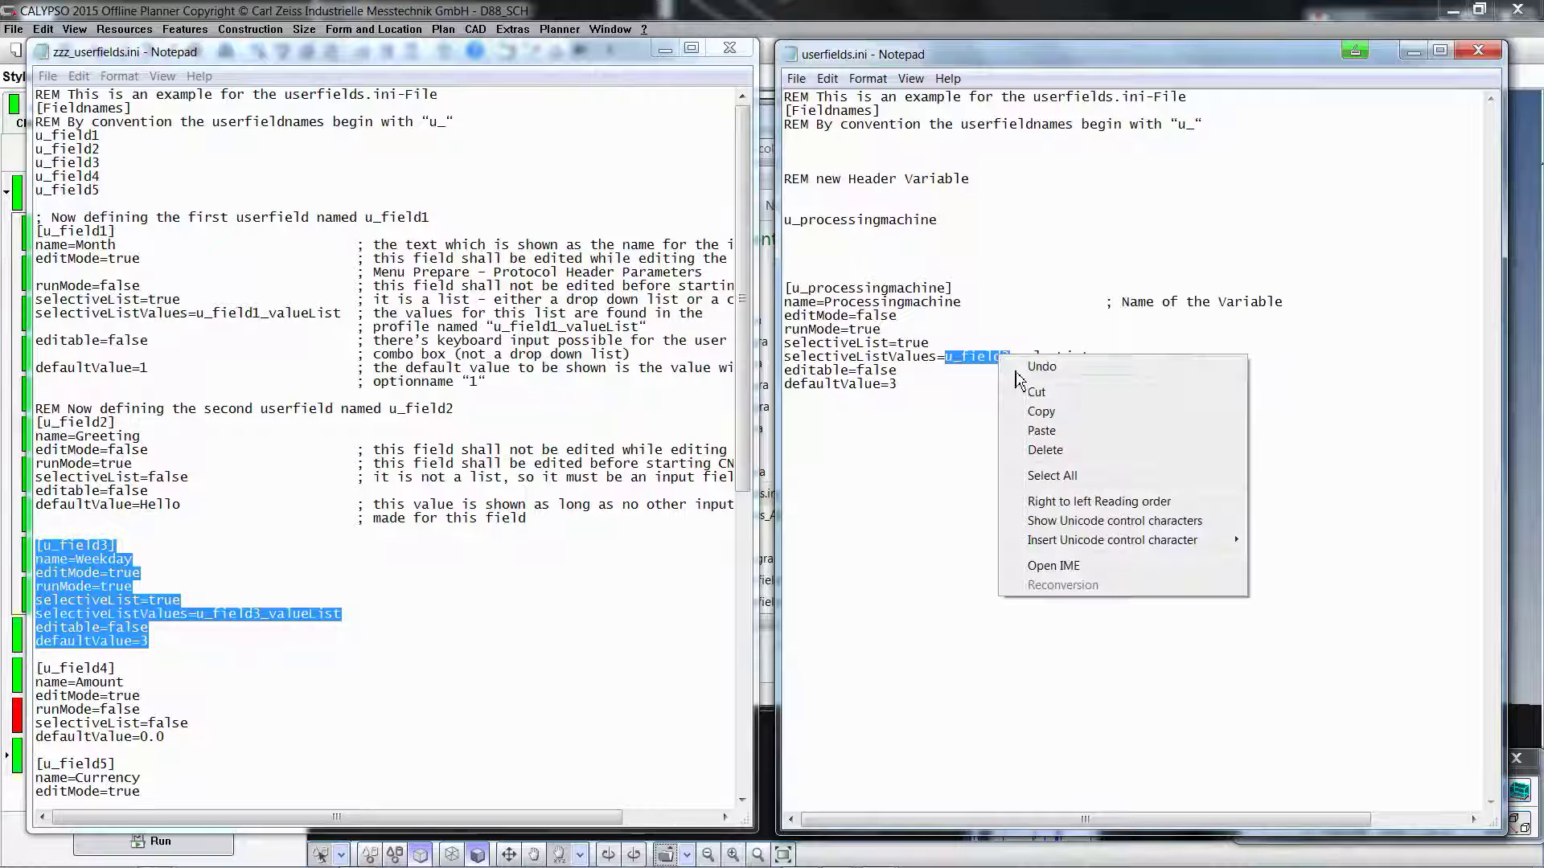
{"action": "left_click", "coordinate": [1041, 431]}
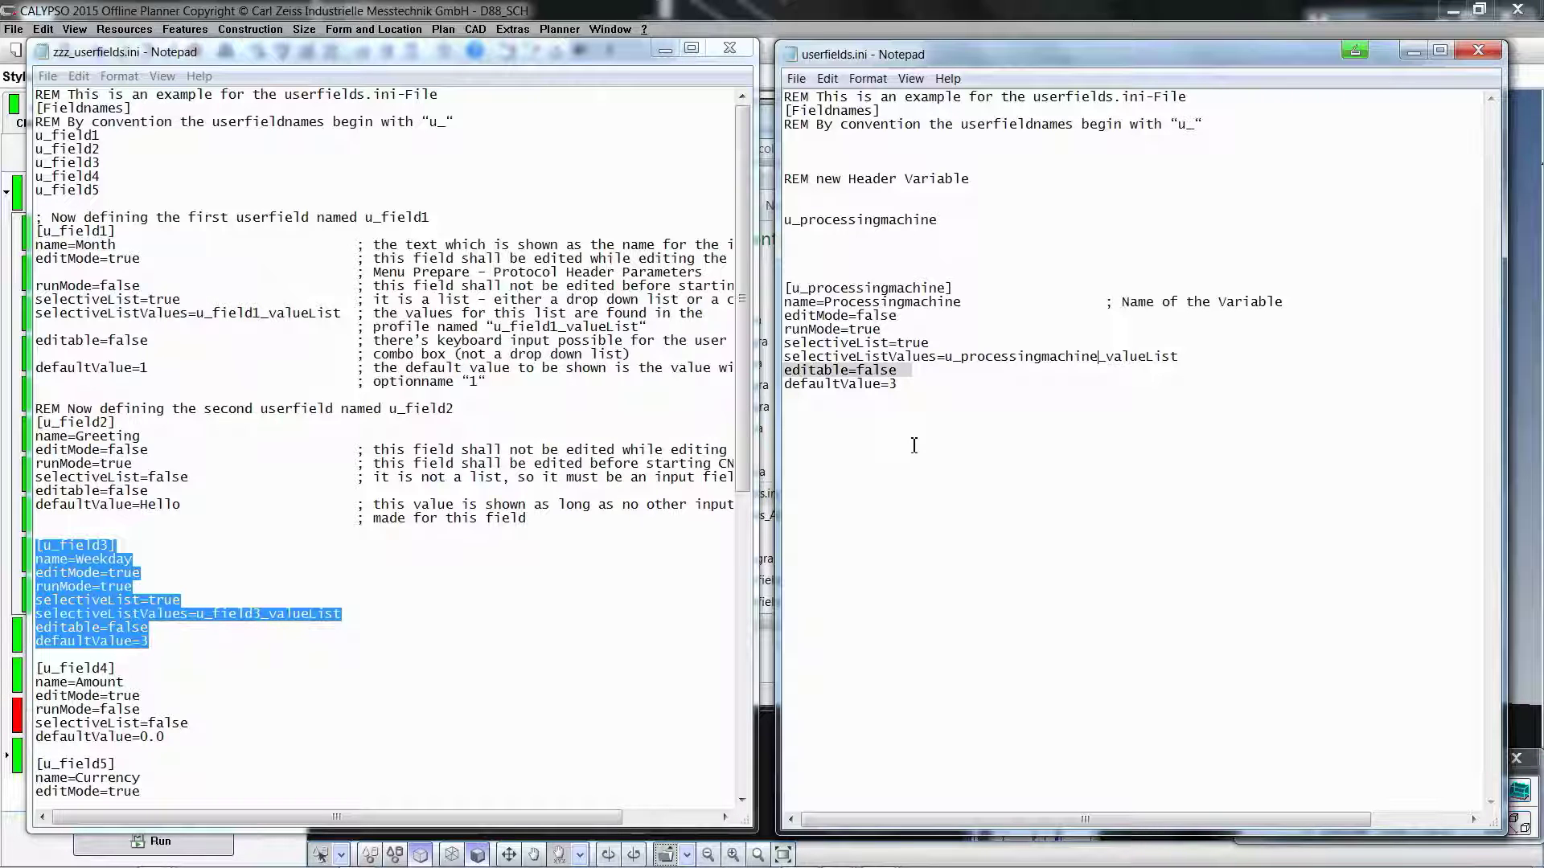
{"action": "left_click", "coordinate": [913, 446]}
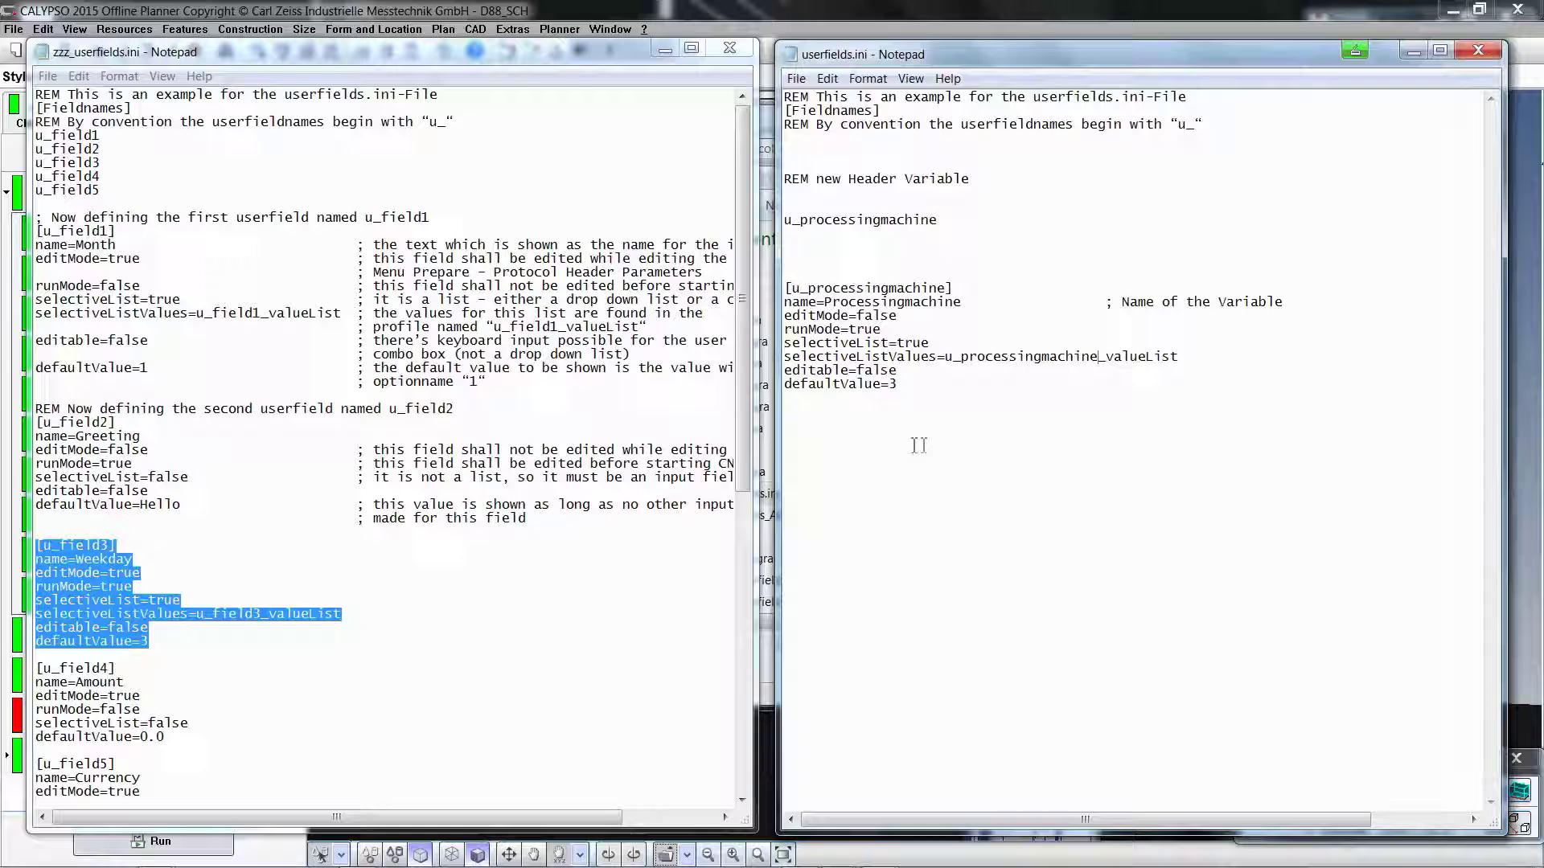
{"action": "left_click_drag", "start_coordinate": [747, 447], "coordinate": [753, 676]}
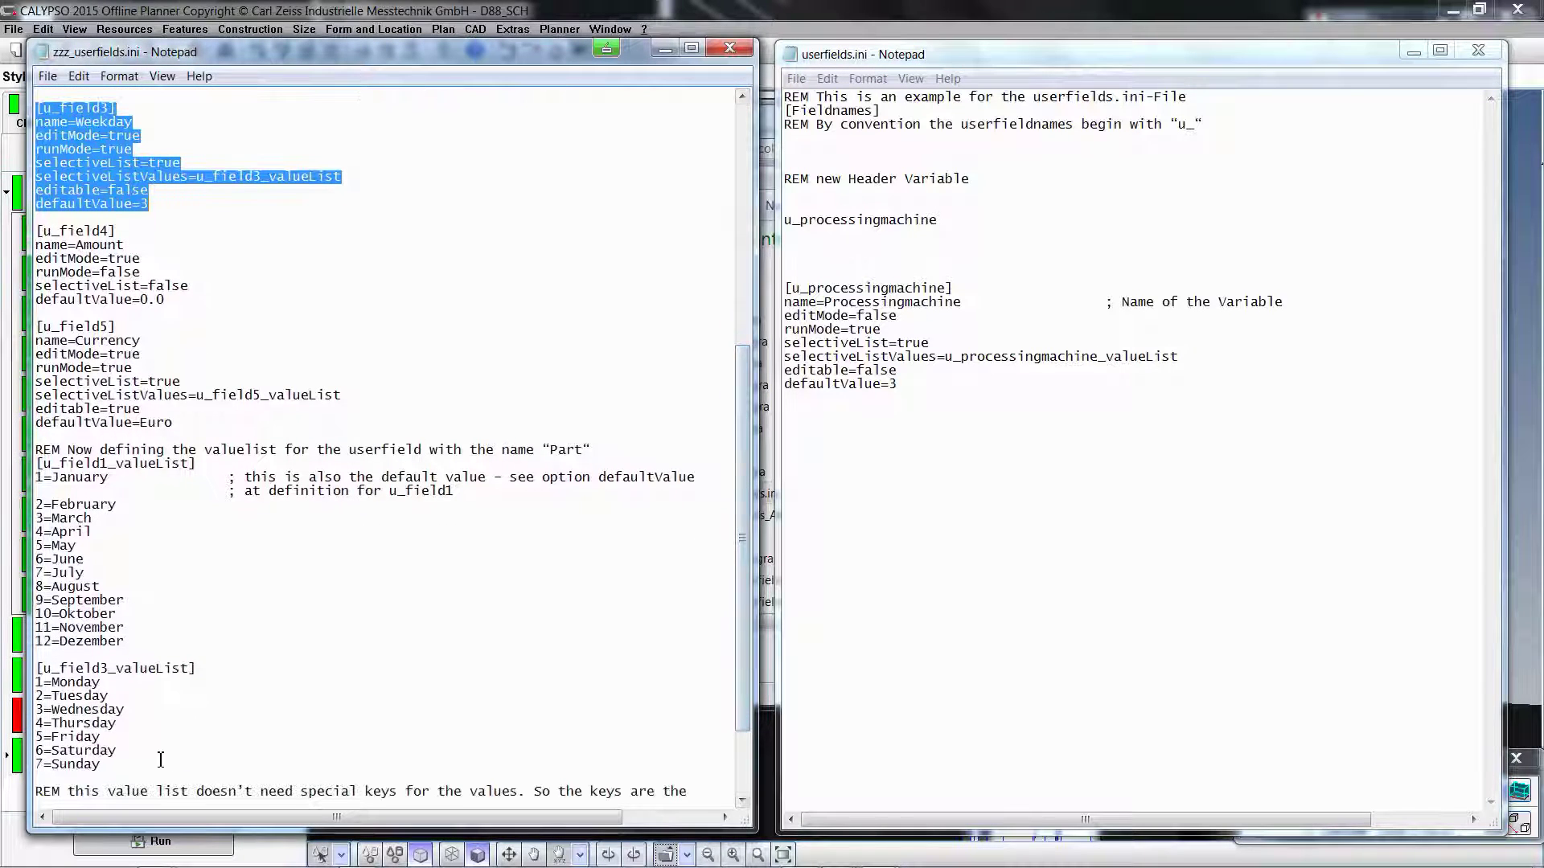
Step: Copy the Monday–Saturday [u_field3_valueList] section from zzz_userfields.ini into userfields.ini below Processingmachine
{"action": "left_click_drag", "start_coordinate": [117, 753], "coordinate": [196, 666]}
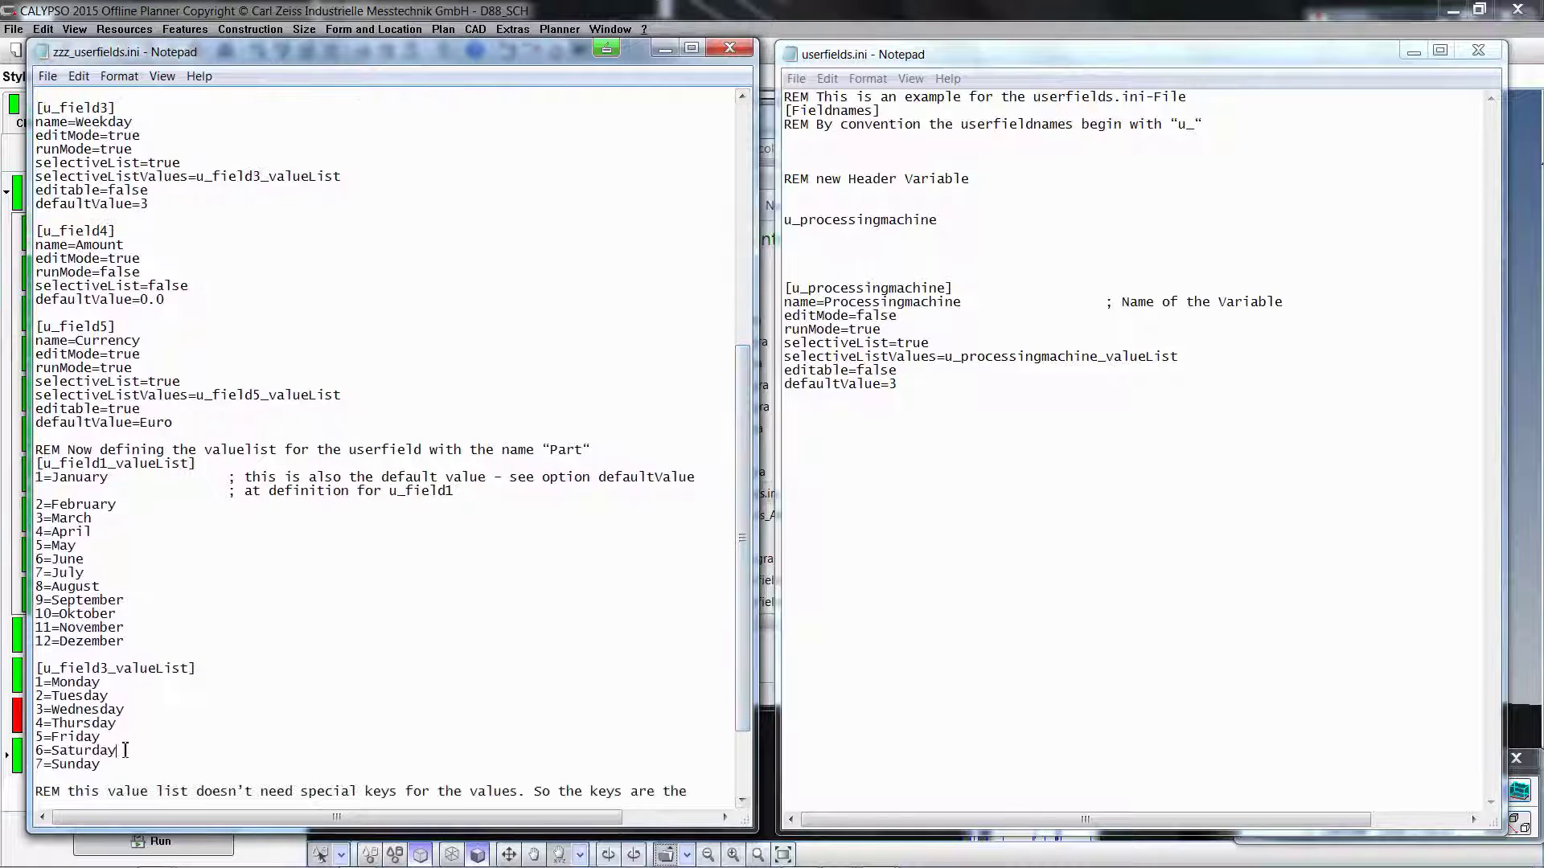
{"action": "right_click", "coordinate": [43, 670]}
{"action": "left_click", "coordinate": [84, 482]}
{"action": "left_click", "coordinate": [825, 468]}
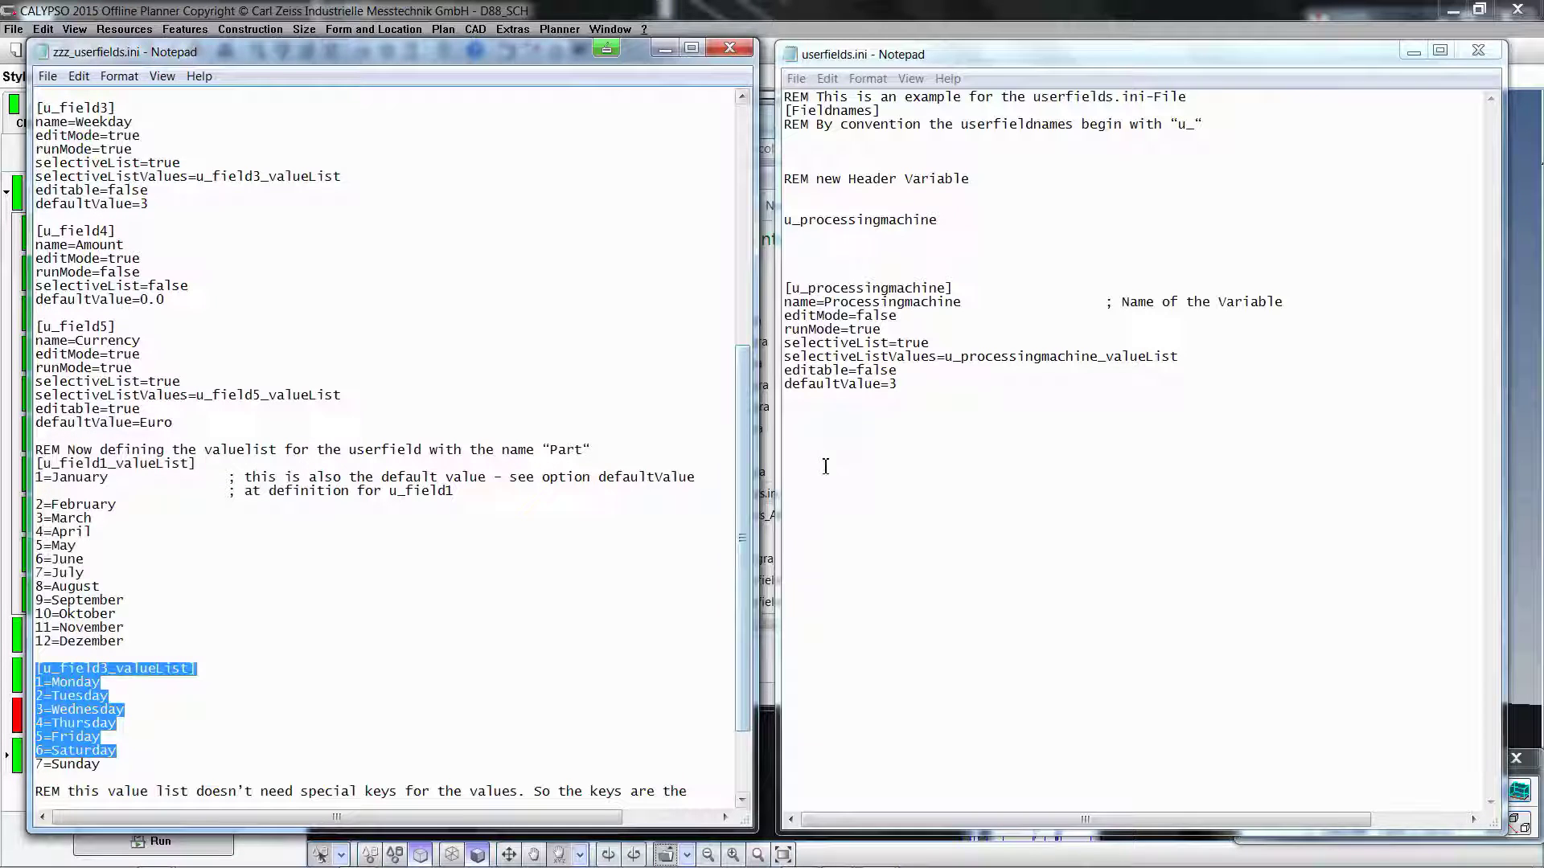
{"action": "right_click", "coordinate": [803, 435]}
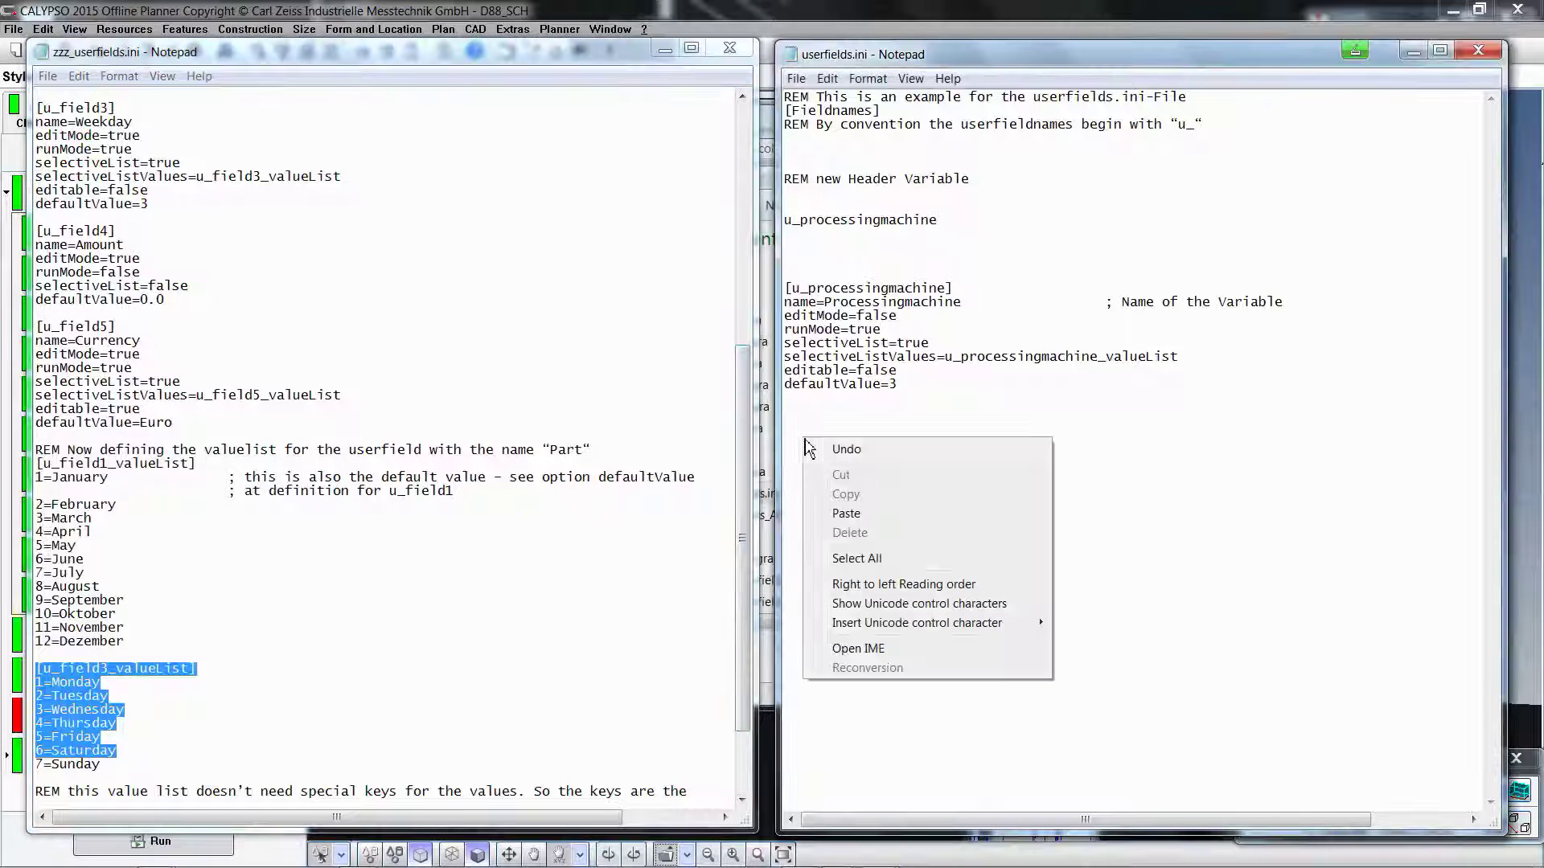
{"action": "left_click", "coordinate": [845, 514]}
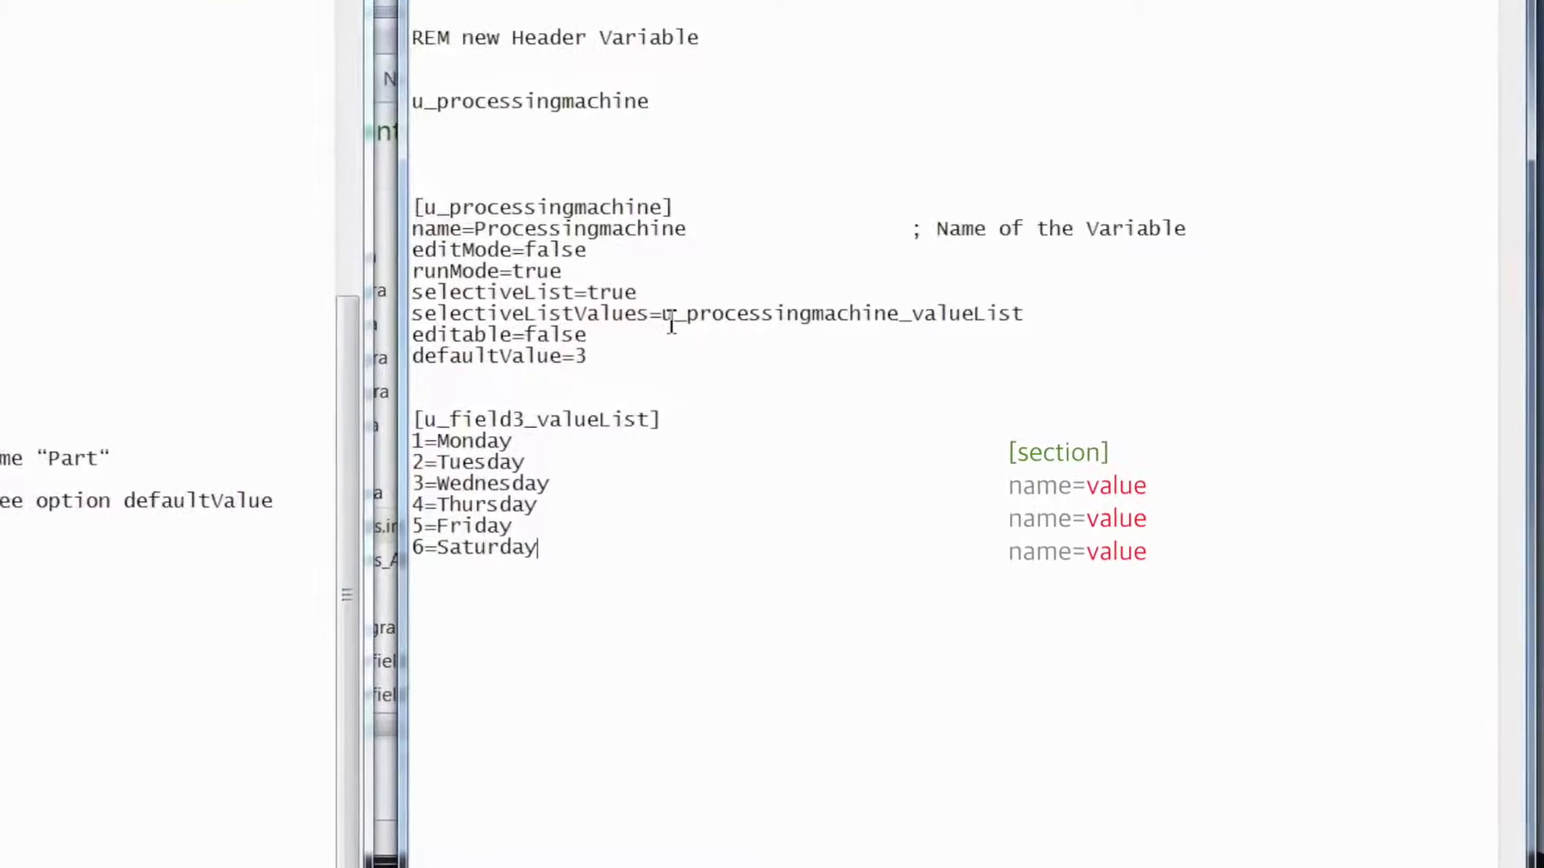
Step: Retitle the header [u_processingmachine_valueList] and overwrite Monday–Saturday with AXA, SES, SAG, ZOO, ZEISS, GETRA
{"action": "left_click_drag", "start_coordinate": [664, 317], "coordinate": [1023, 316]}
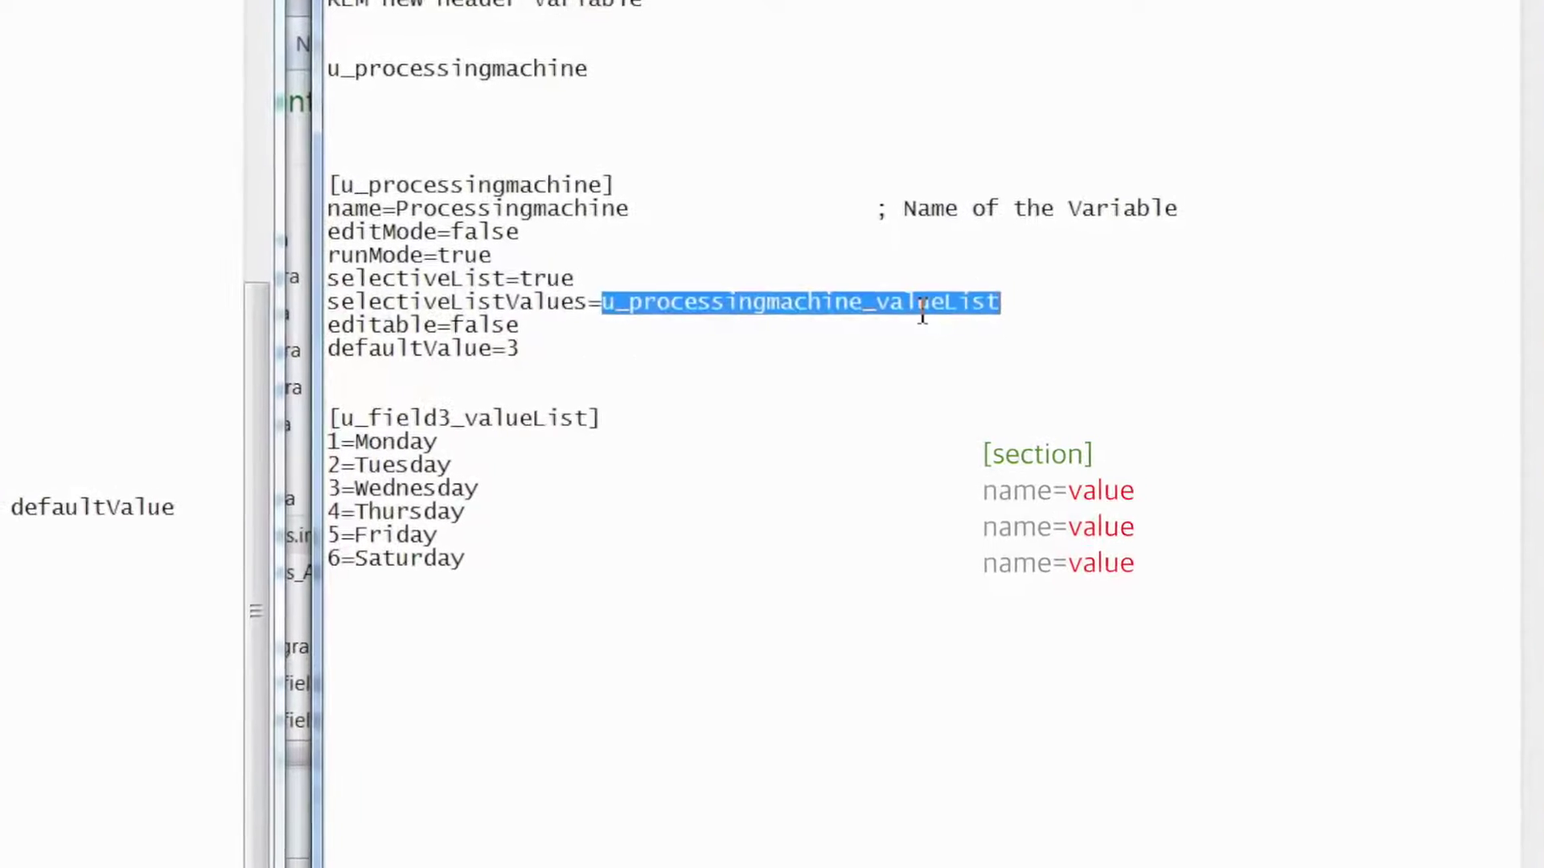
{"action": "right_click", "coordinate": [923, 312]}
{"action": "left_click", "coordinate": [989, 403]}
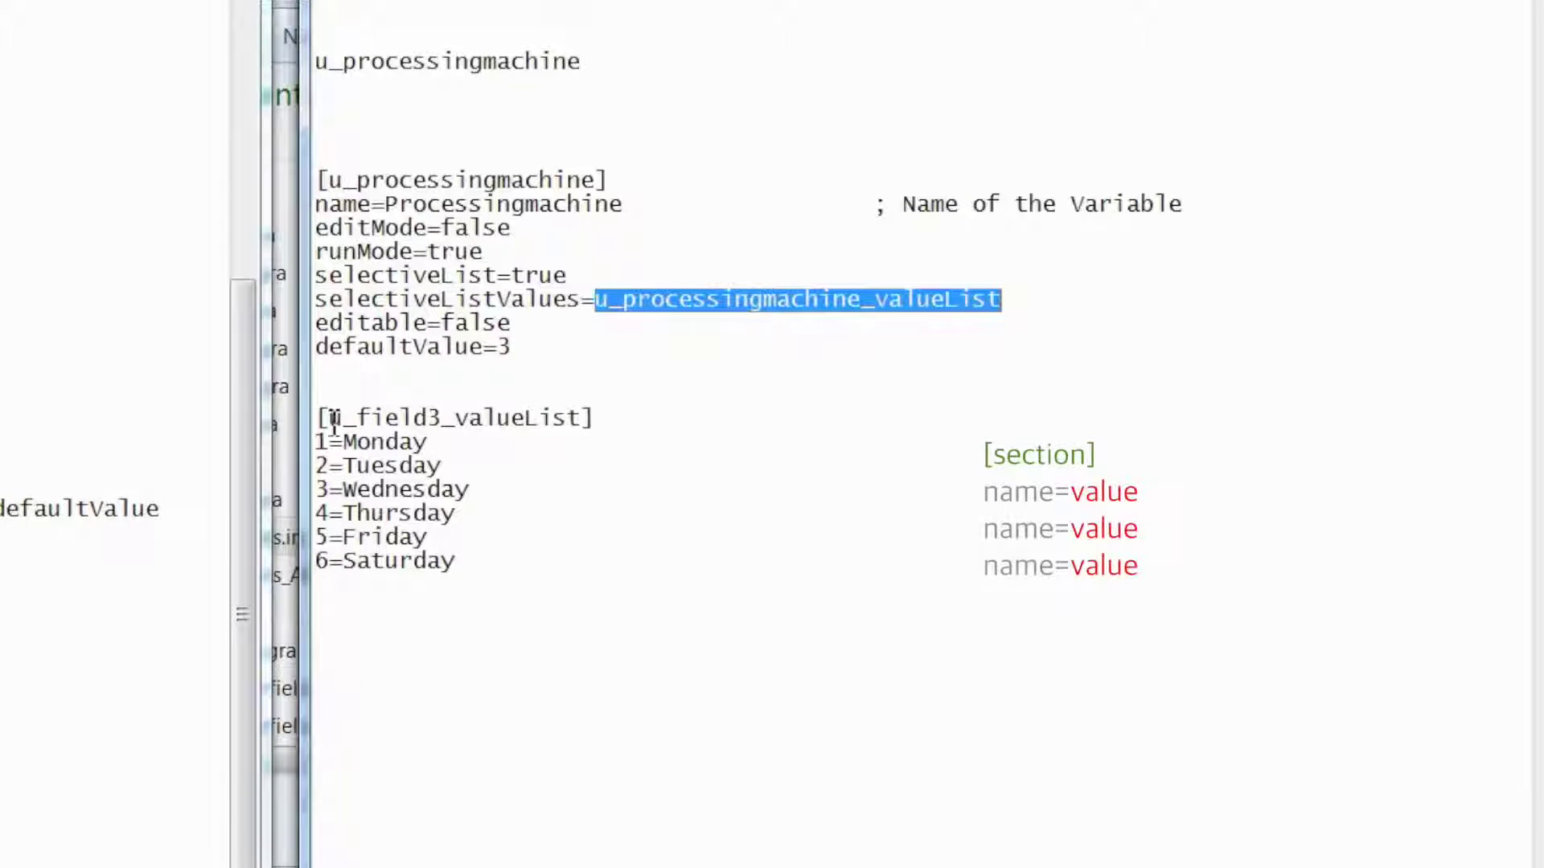
{"action": "left_click_drag", "start_coordinate": [329, 417], "coordinate": [584, 417]}
{"action": "right_click", "coordinate": [543, 423]}
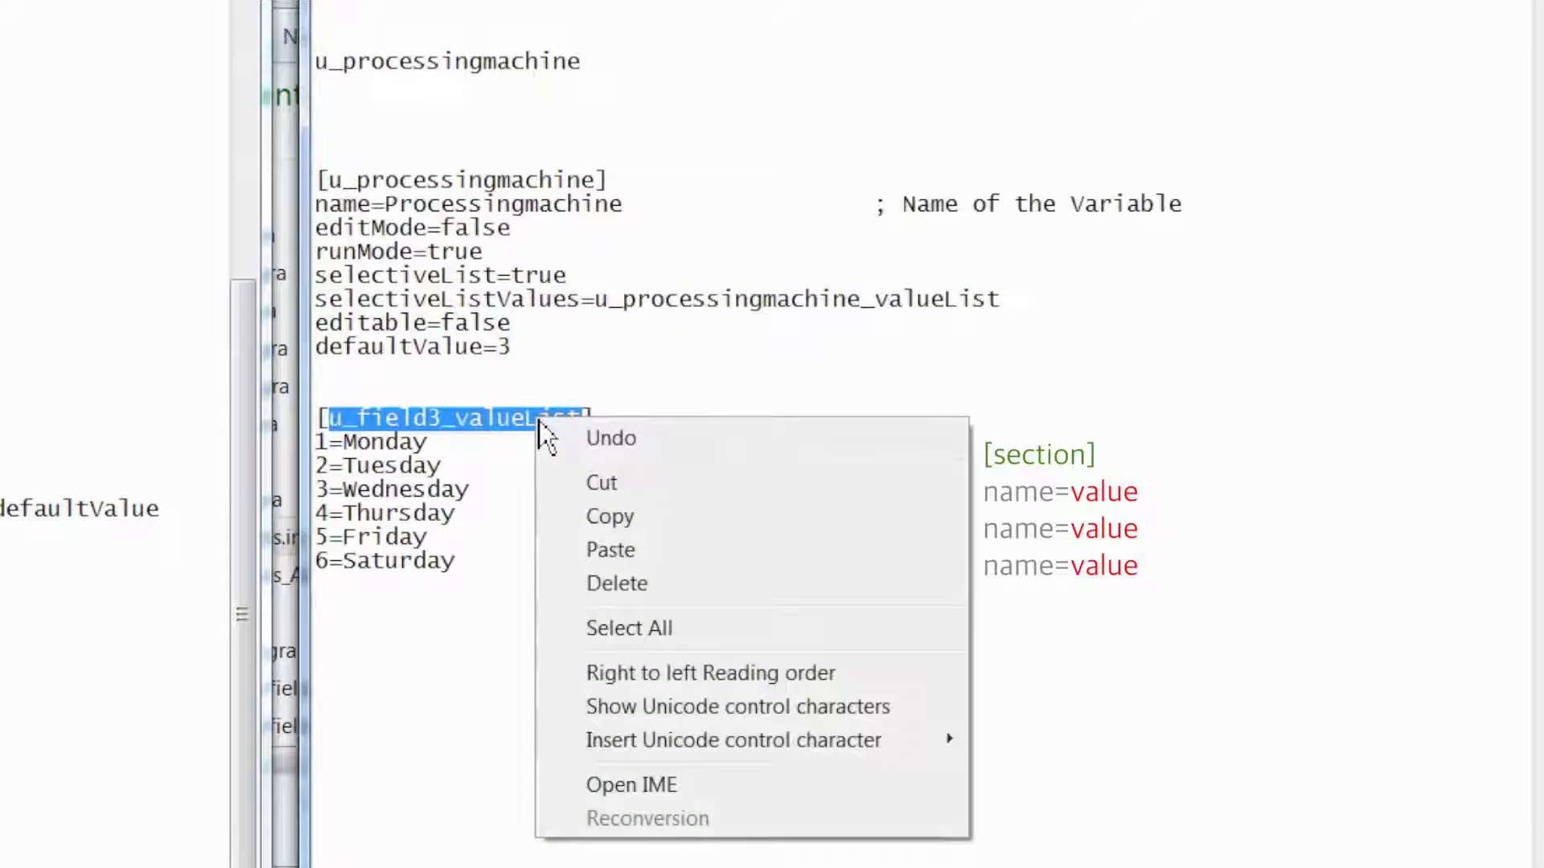
{"action": "left_click", "coordinate": [611, 549]}
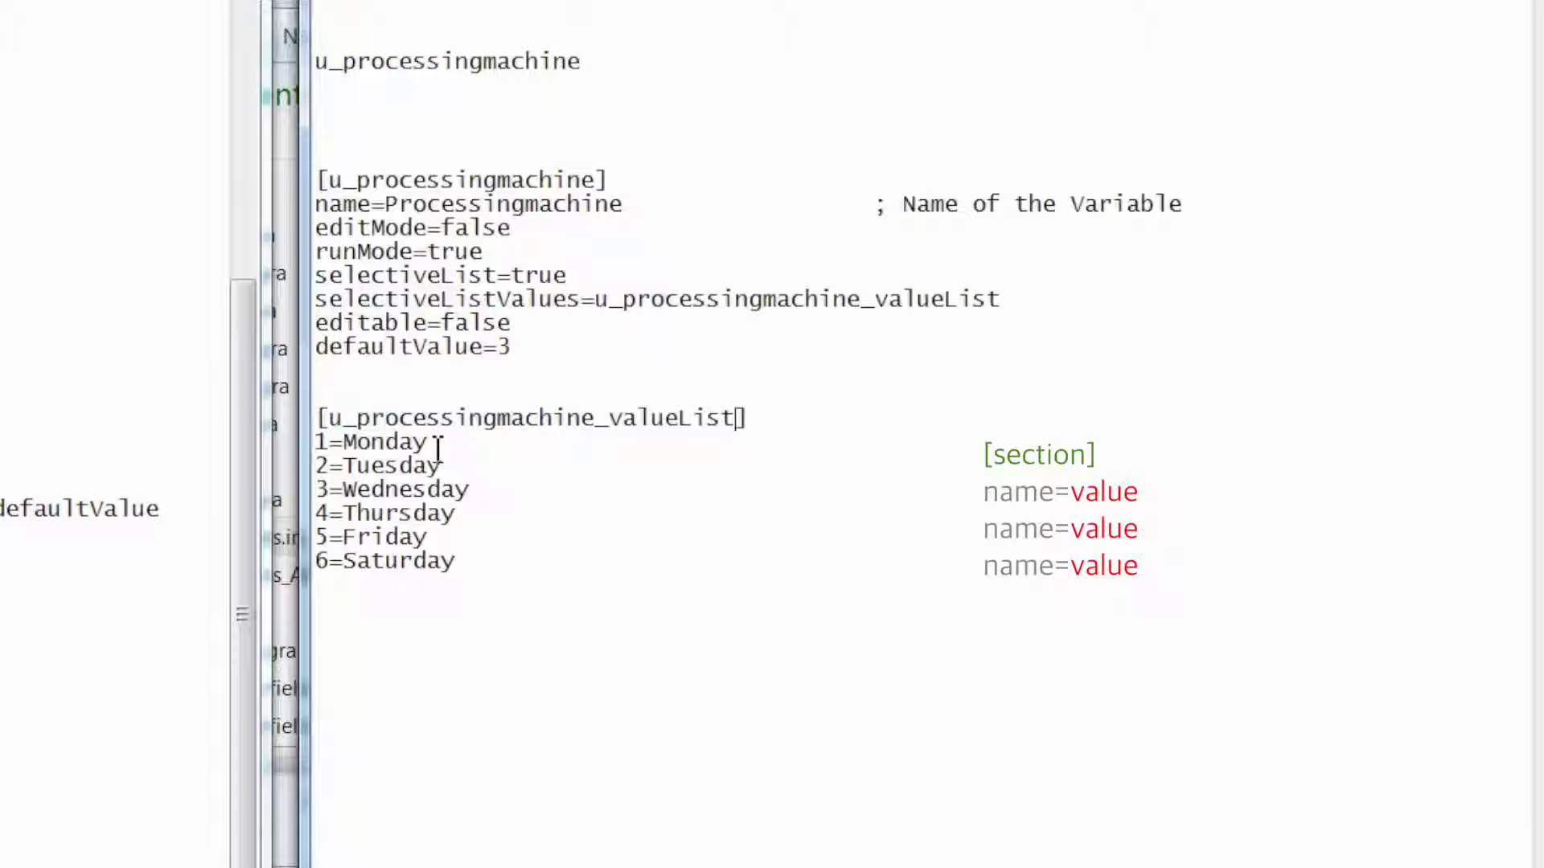
{"action": "left_click_drag", "start_coordinate": [429, 441], "coordinate": [345, 441]}
{"action": "type", "text": "AXA"}
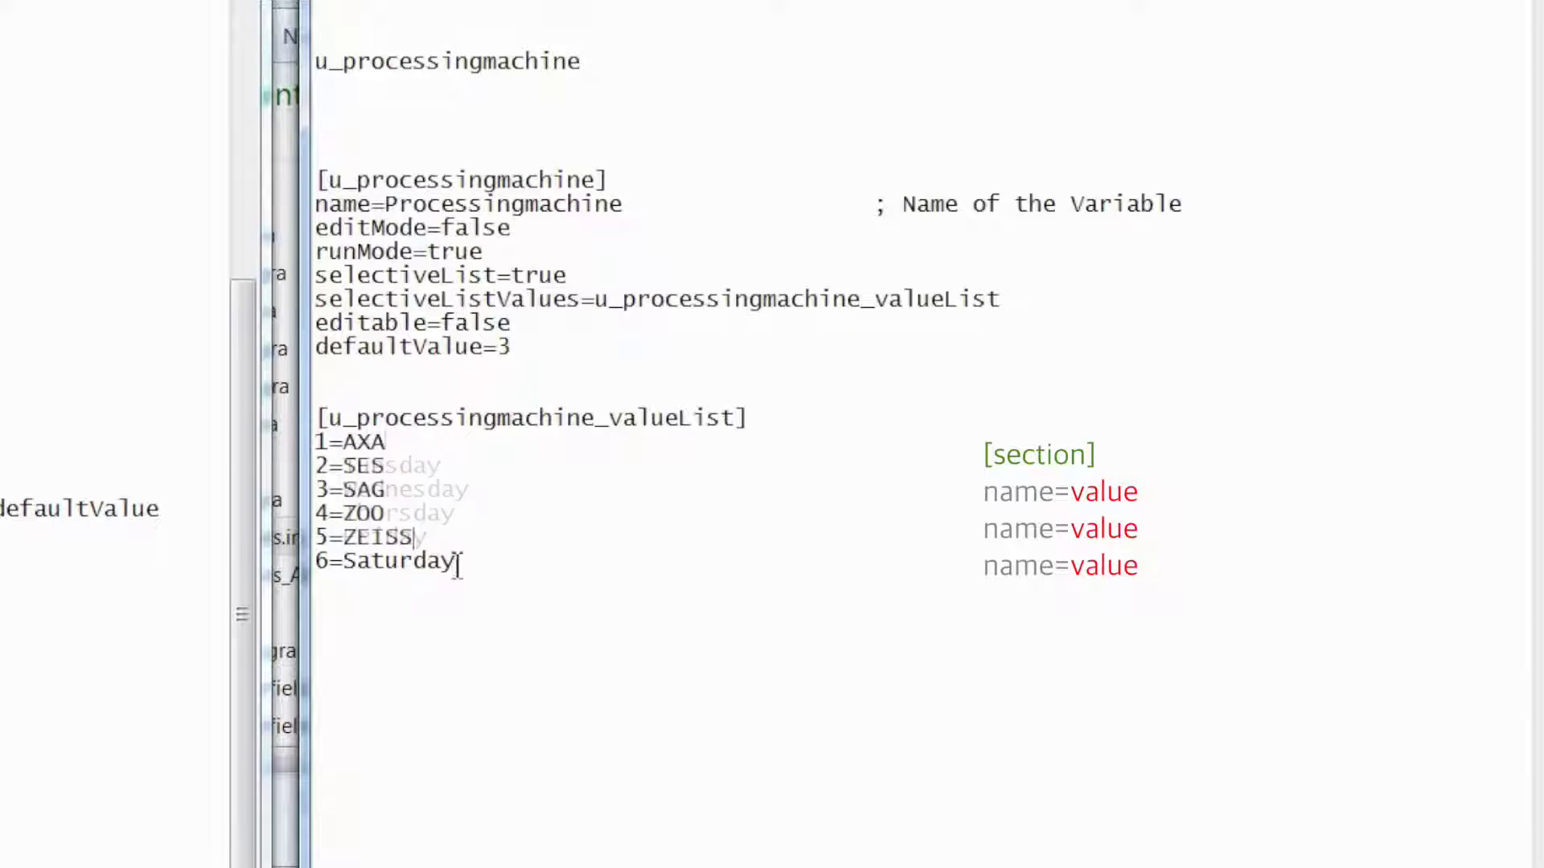
{"action": "left_click_drag", "start_coordinate": [458, 562], "coordinate": [345, 561]}
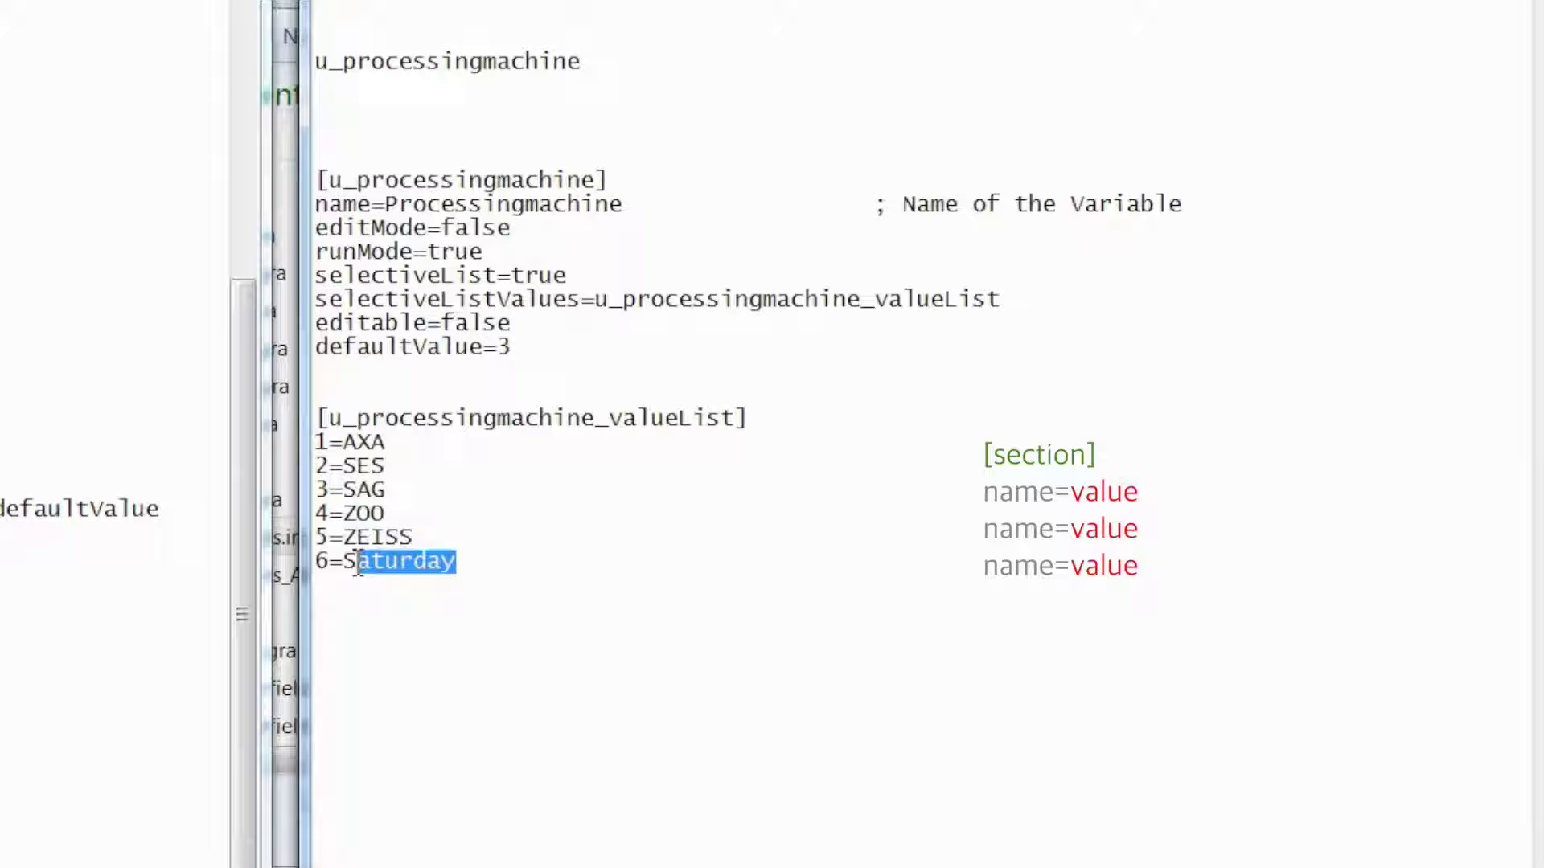
{"action": "type", "text": "GETRA"}
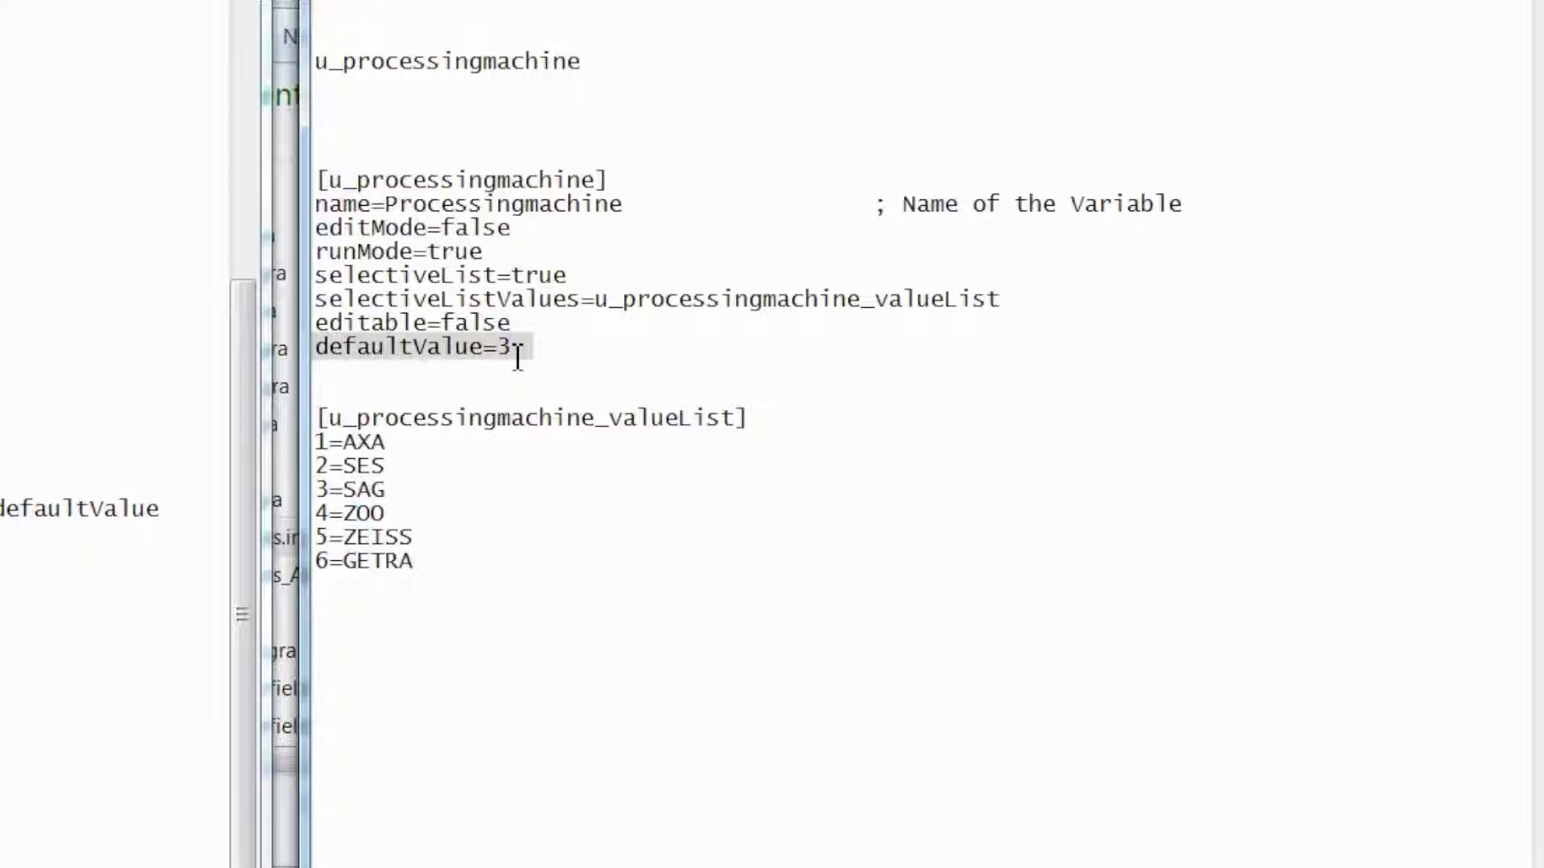
Step: Delete the default value 3 and rename the number keys 1–6 to the machine names
{"action": "key", "text": "BackSpace"}
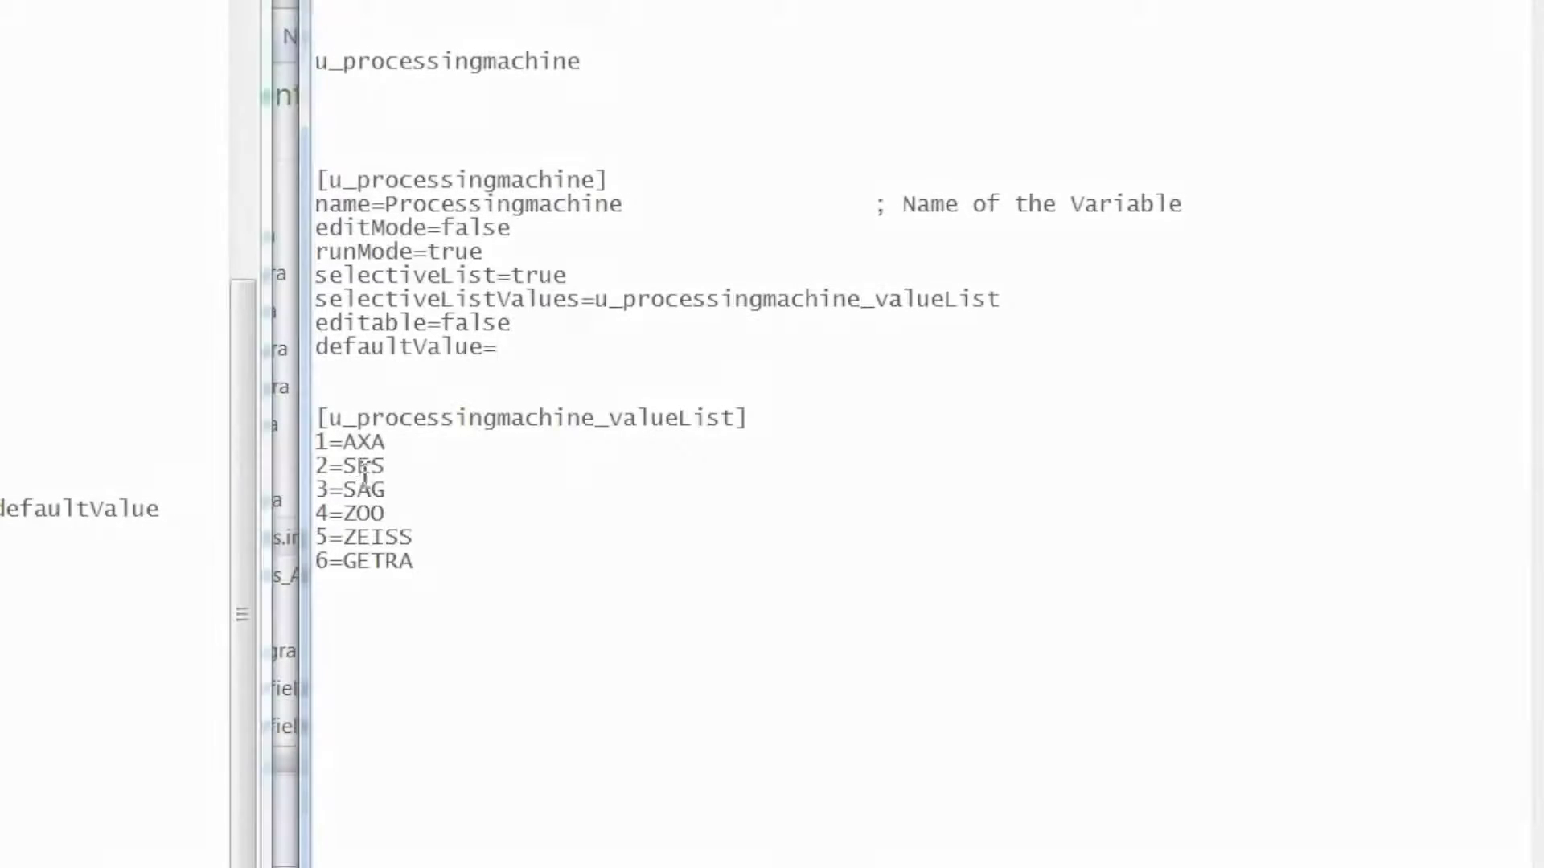
{"action": "key", "text": "BackSpace"}
{"action": "type", "text": "AXA"}
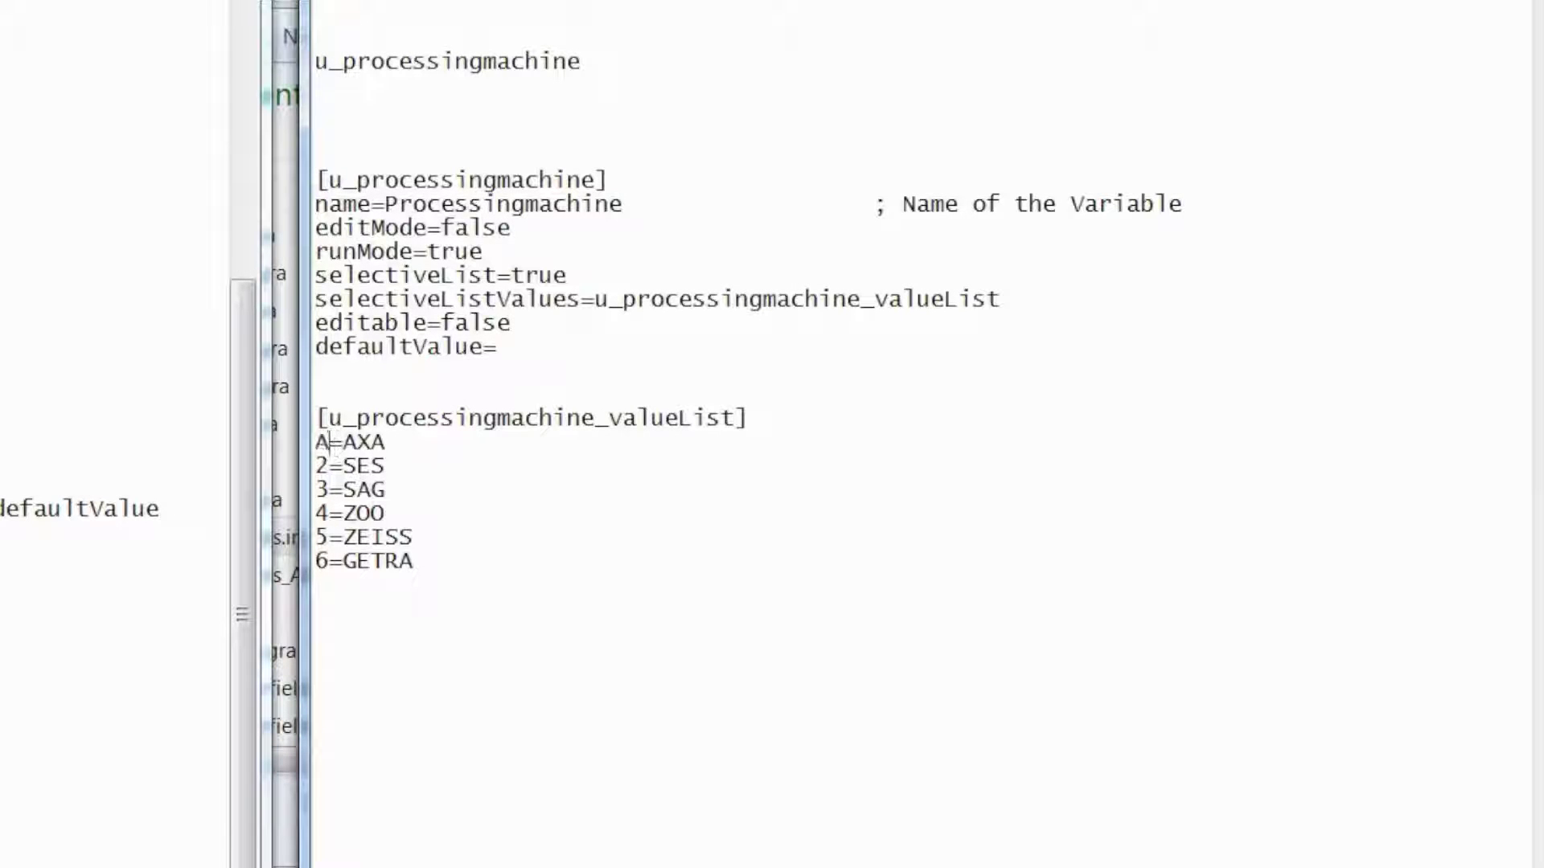
{"action": "left_click", "coordinate": [329, 466]}
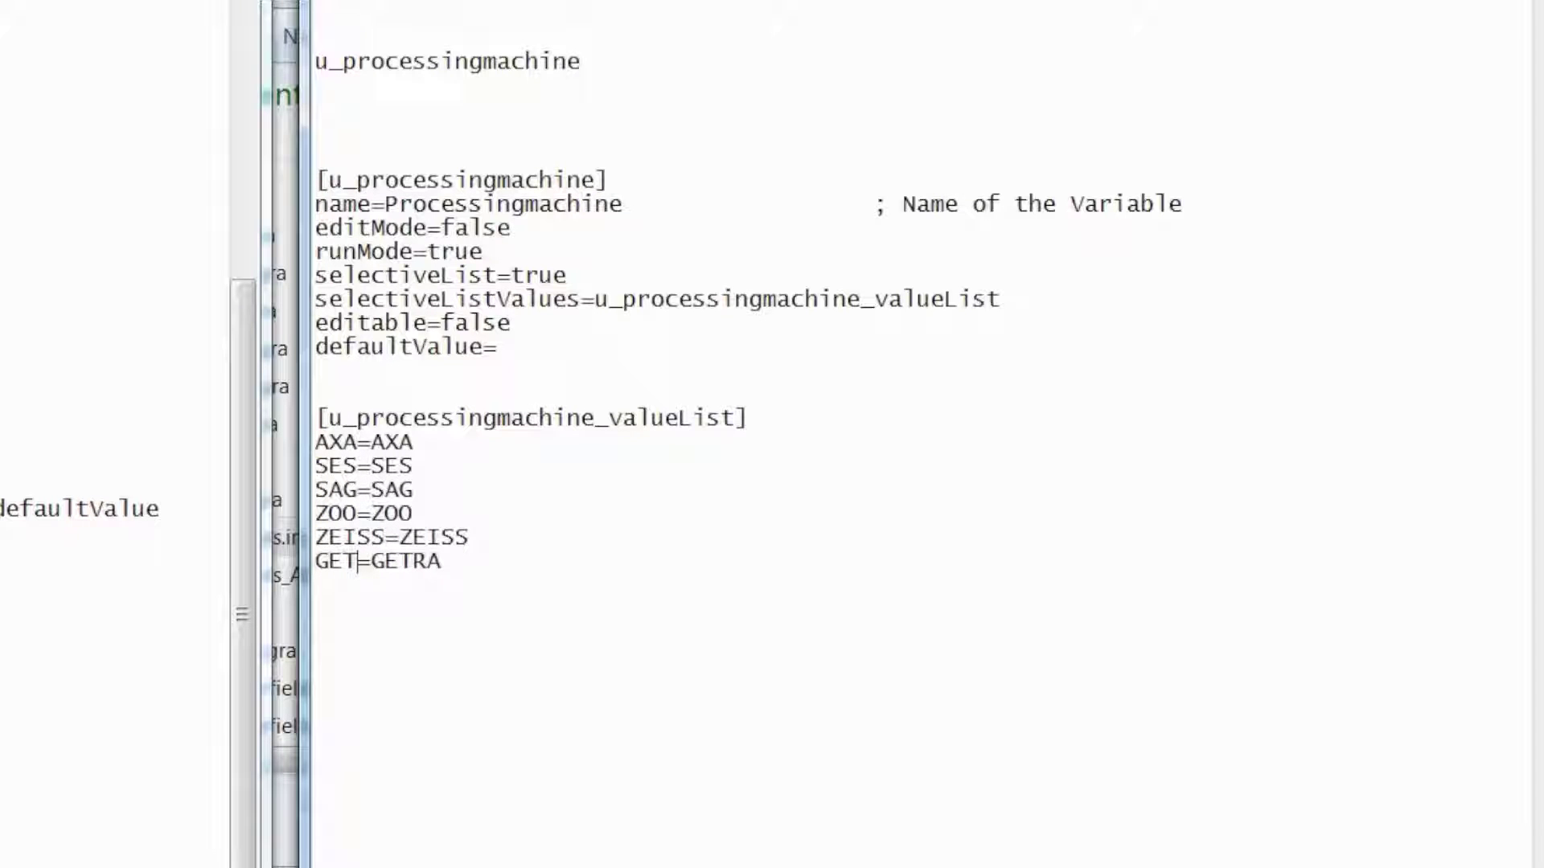
{"action": "type", "text": "RA"}
{"action": "left_click", "coordinate": [489, 557]}
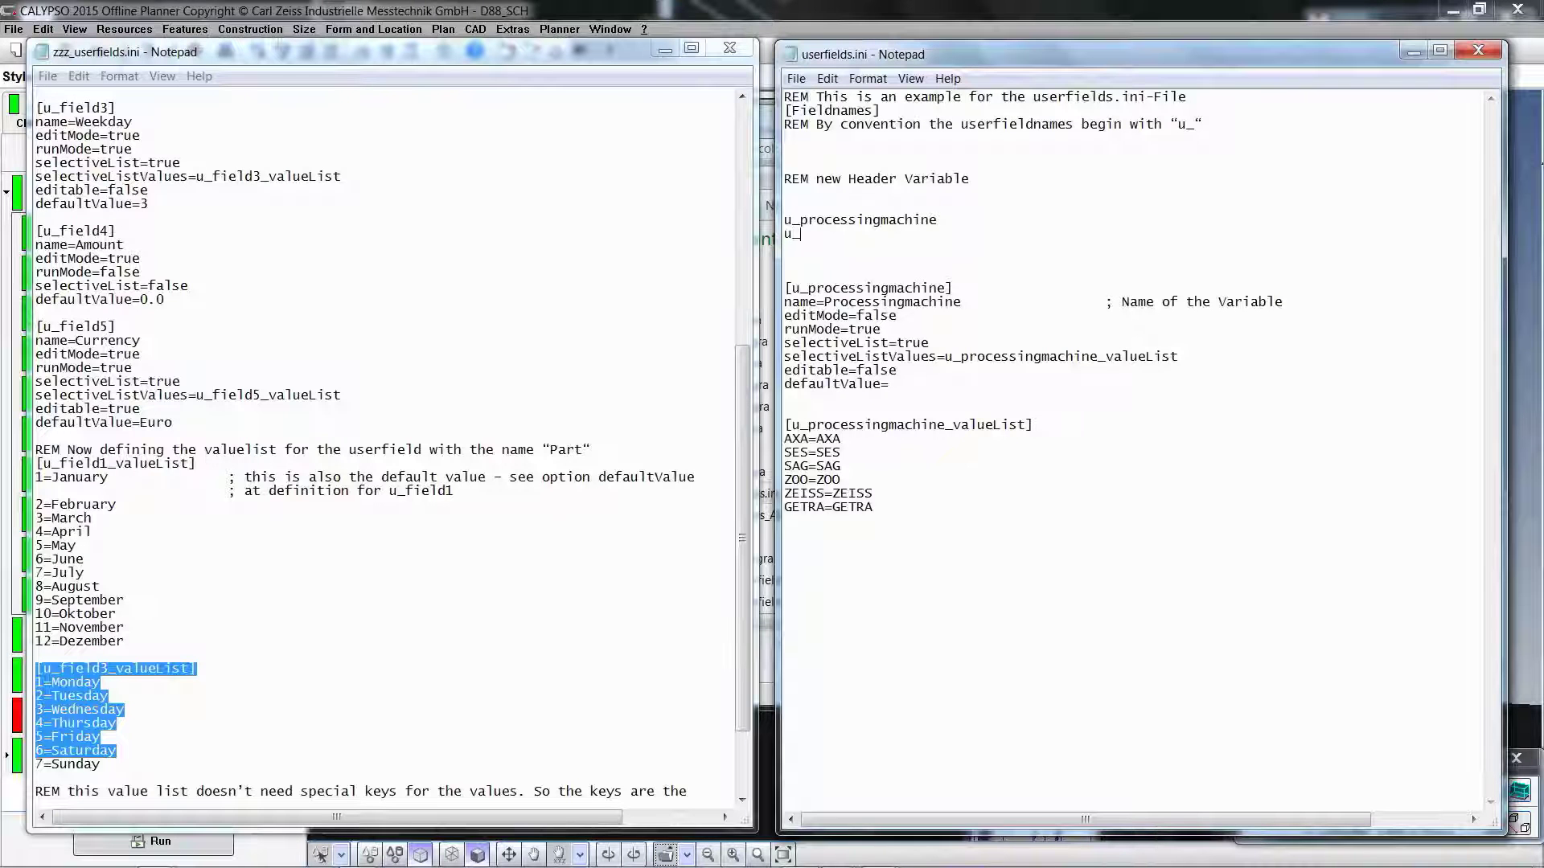
{"action": "type", "text": "dra"}
{"action": "type", "text": "wing"}
{"action": "type", "text": "inde"}
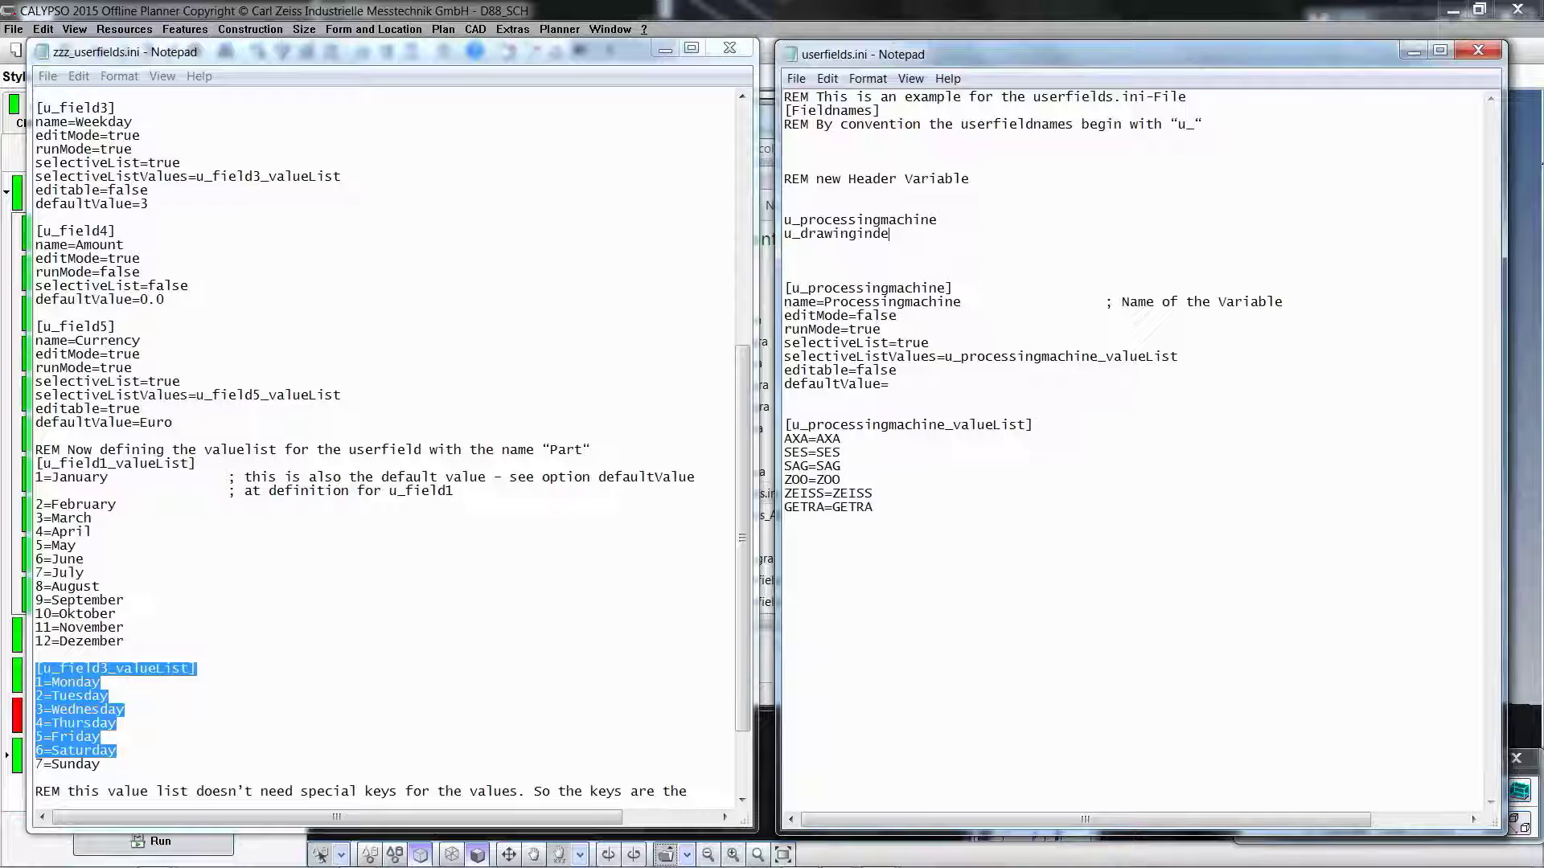
Step: Enter u_drawingindex on a new line as the second header variable
{"action": "key", "text": "Return"}
{"action": "key", "text": "Return"}
{"action": "type", "text": "["}
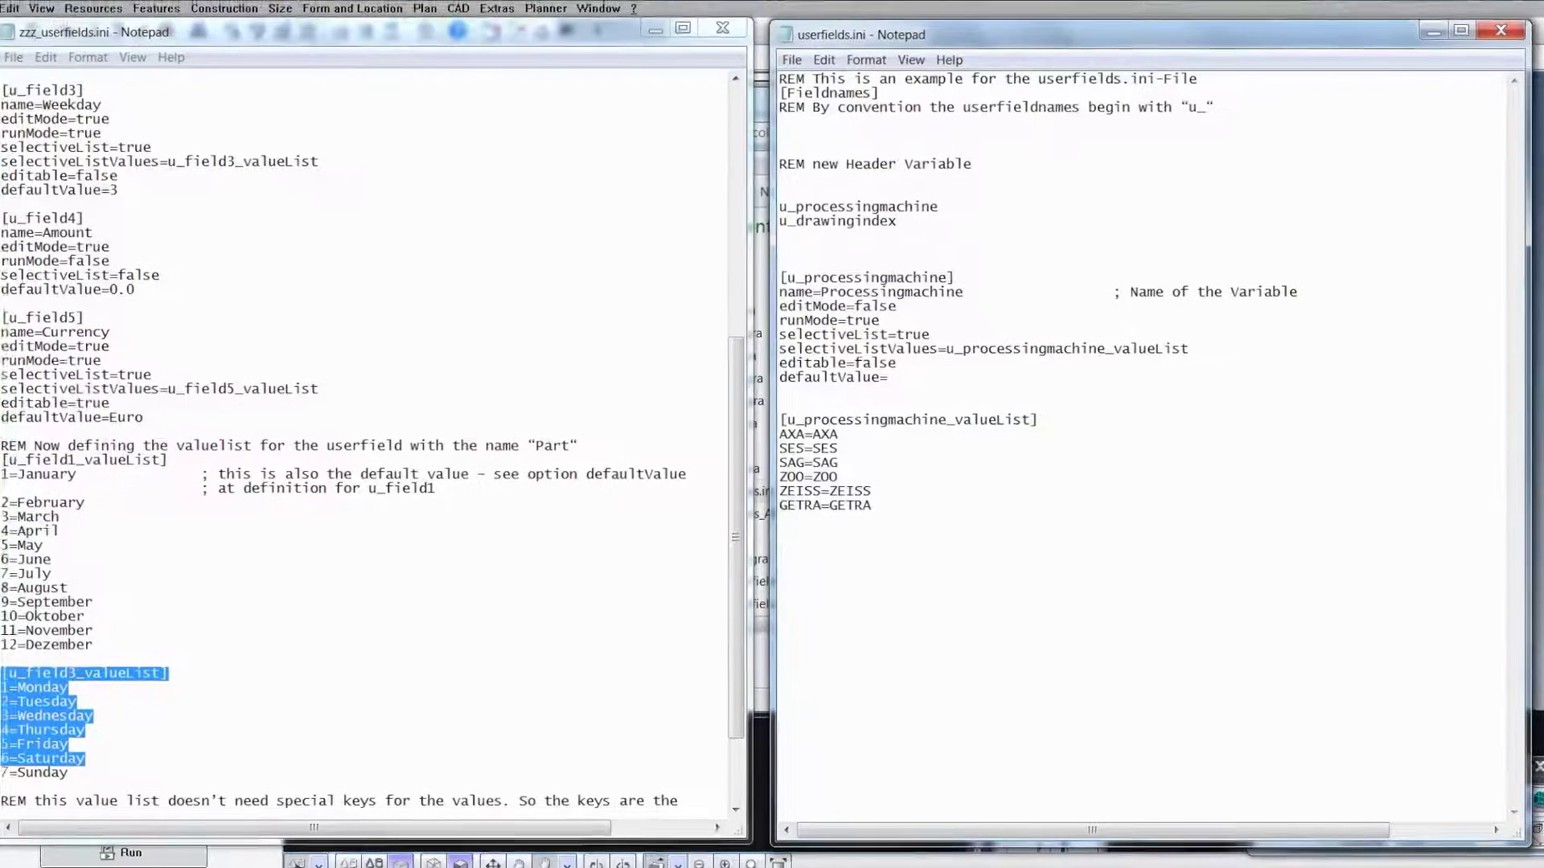
{"action": "type", "text": "u"}
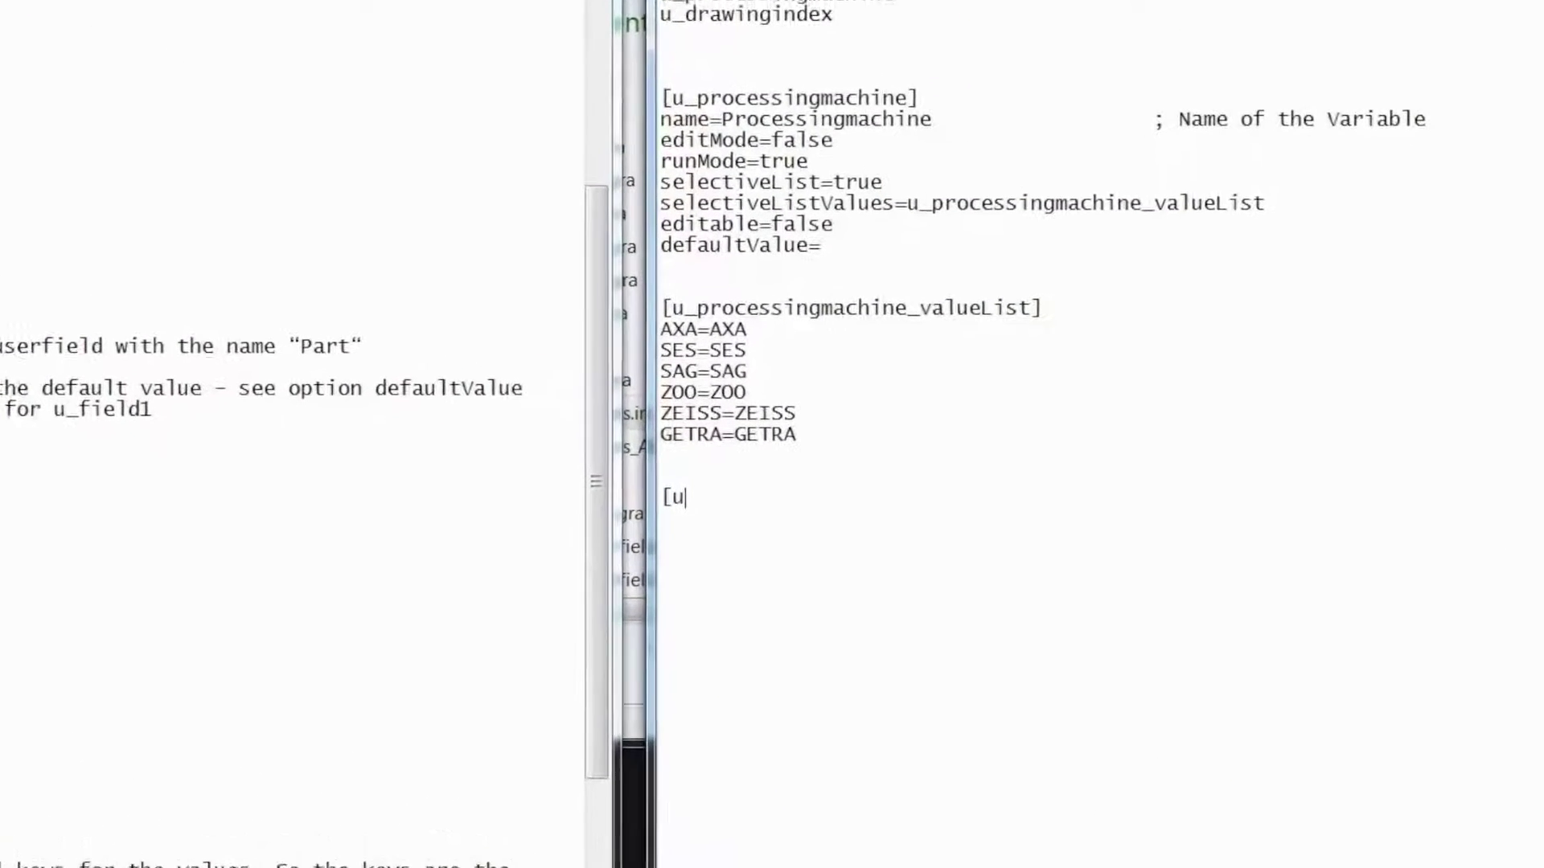
{"action": "type", "text": "_dra"}
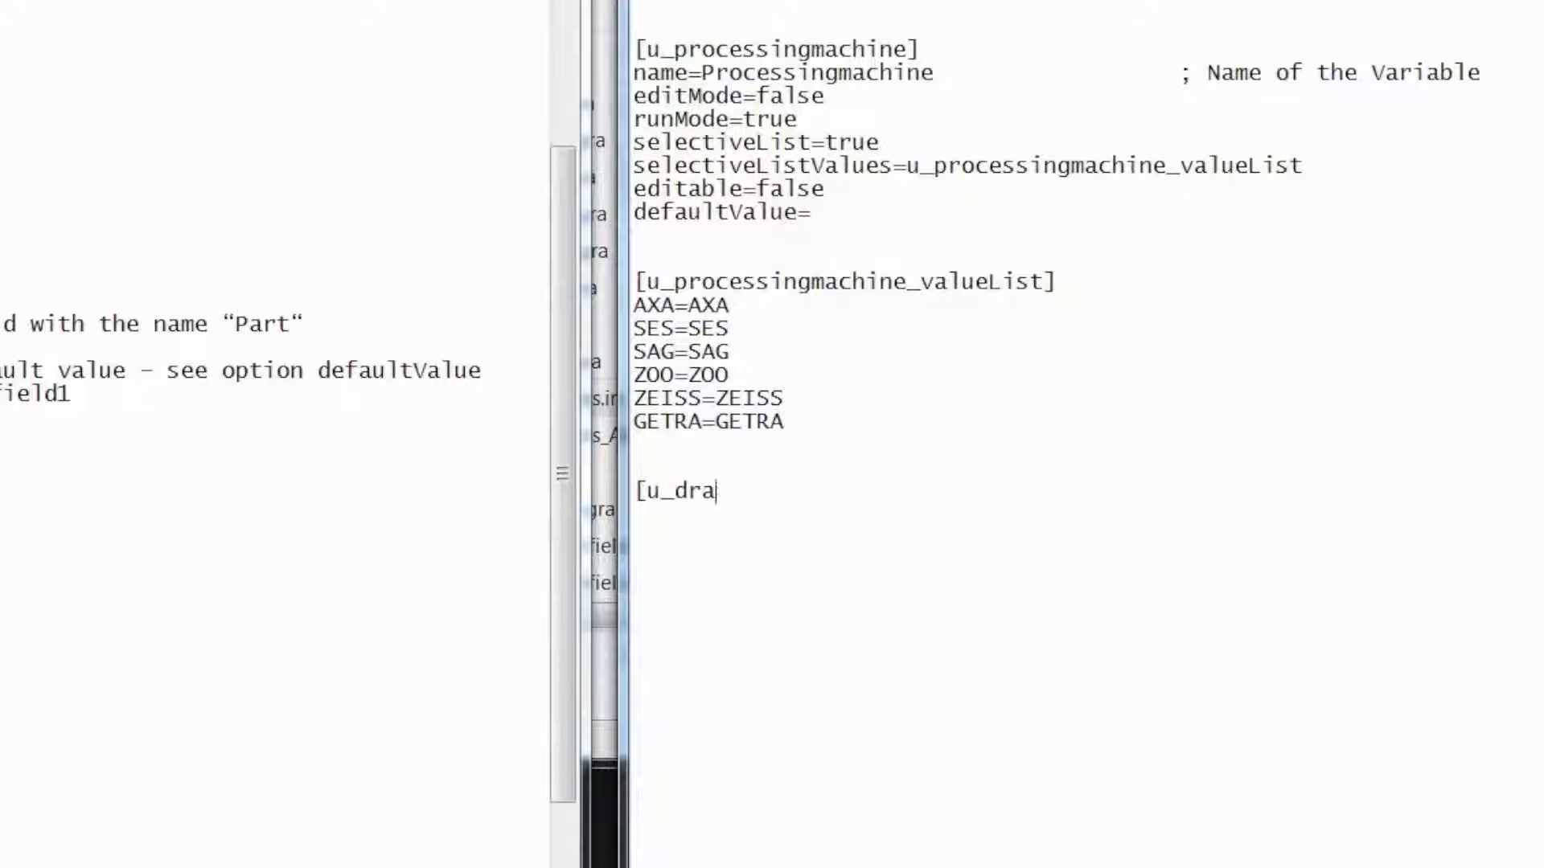
{"action": "type", "text": "wingind"}
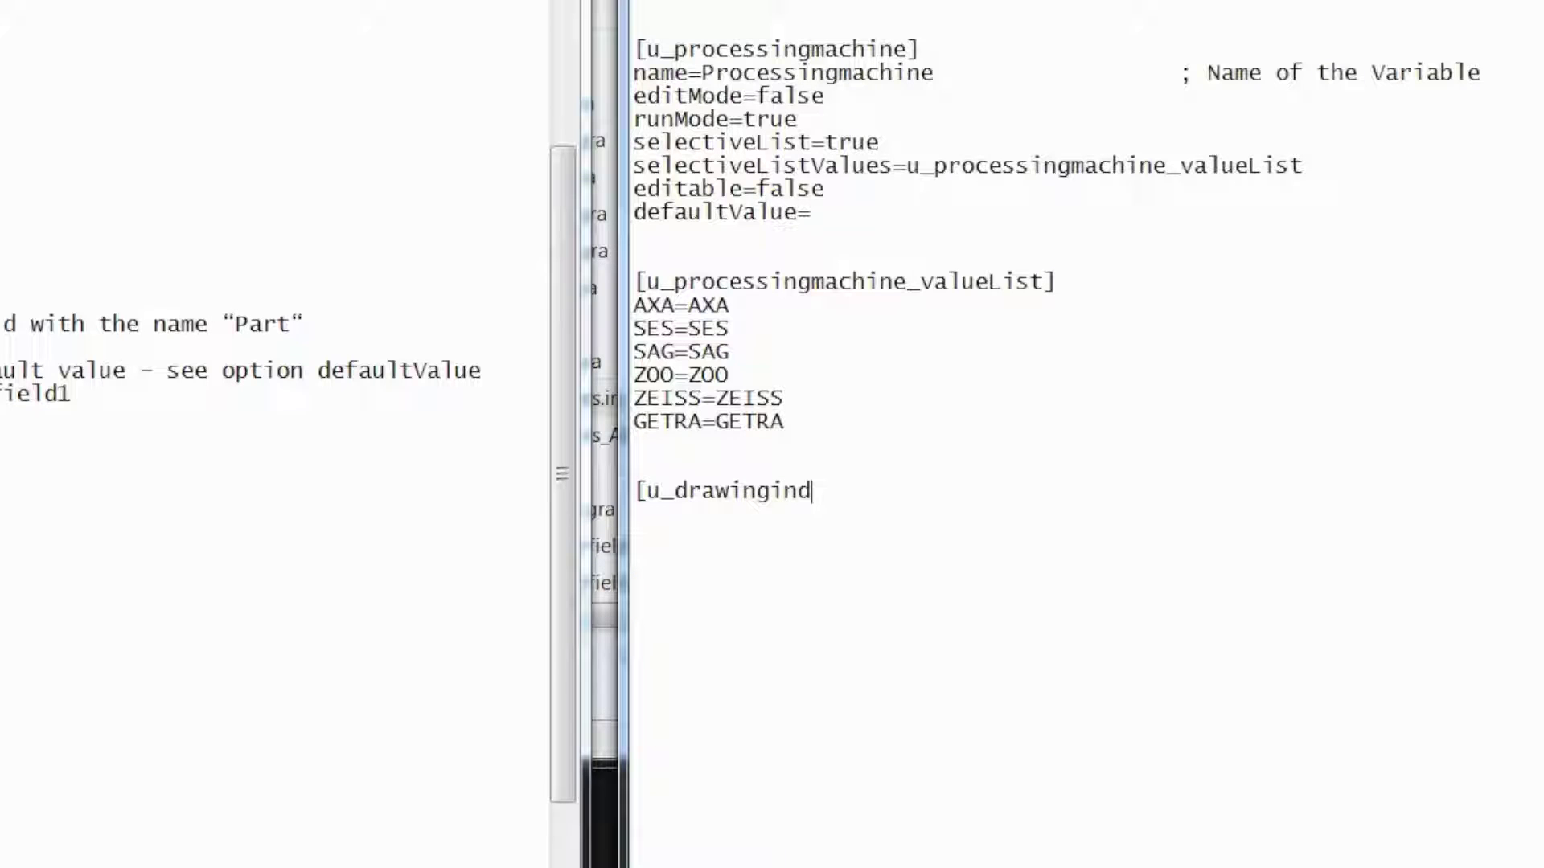
{"action": "type", "text": "ex"}
{"action": "type", "text": "] "}
{"action": "type", "text": "name"}
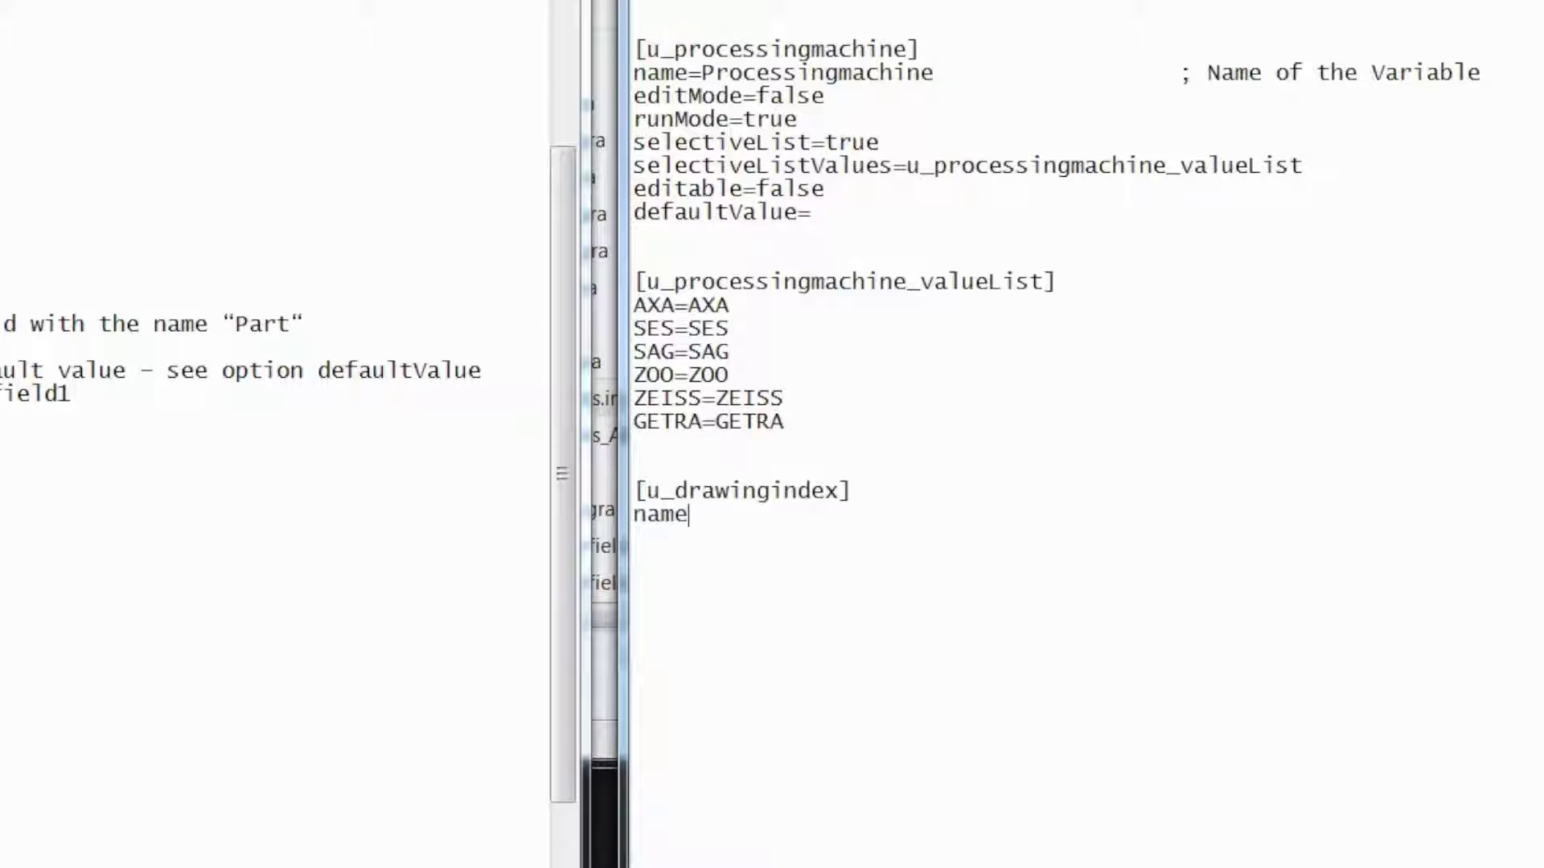
{"action": "type", "text": "=Drawin"}
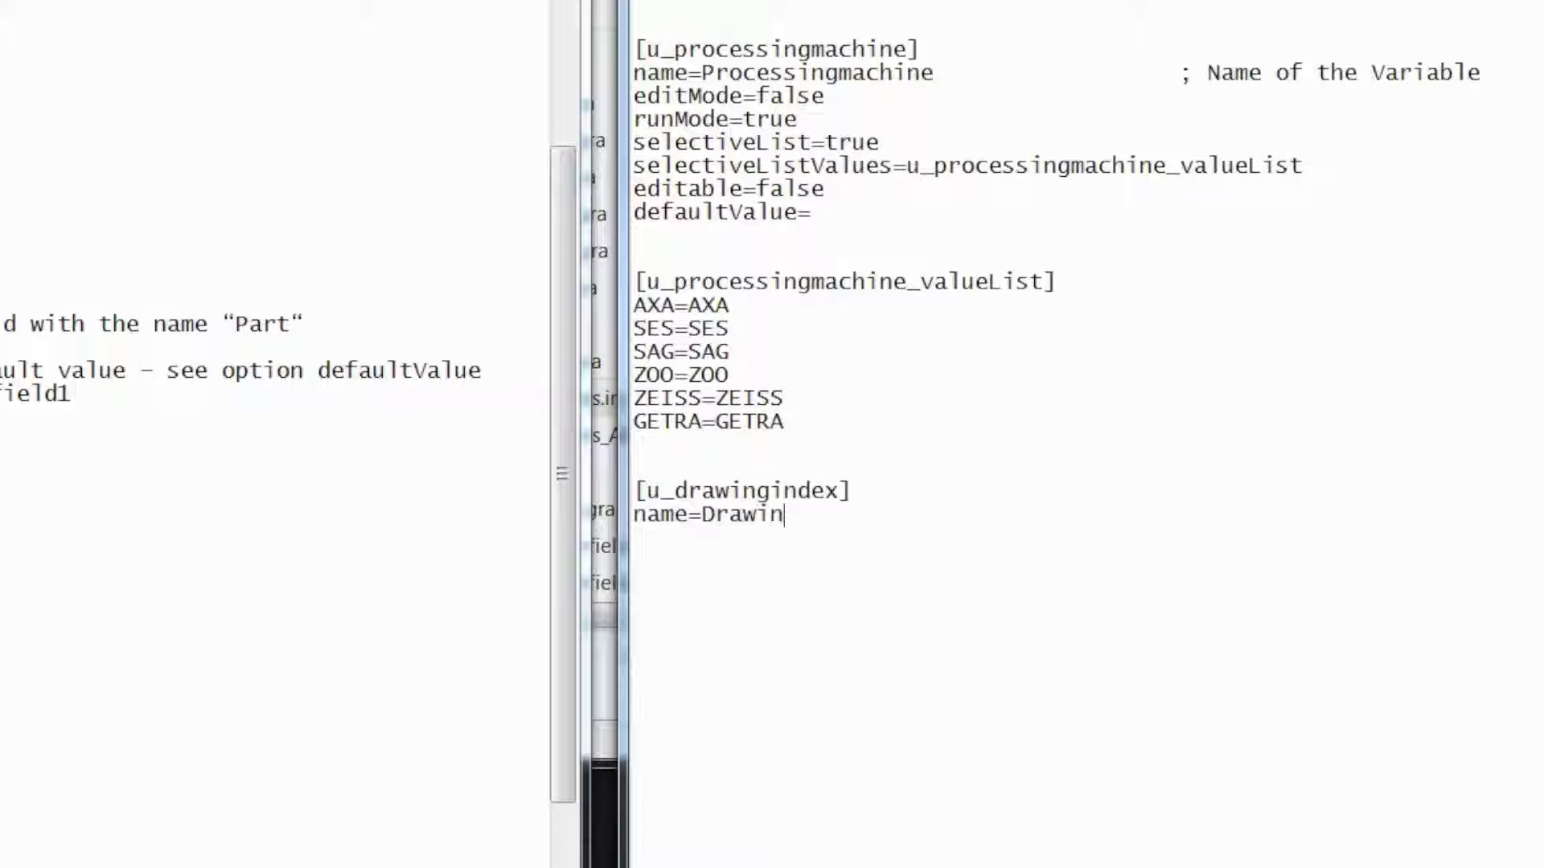
{"action": "type", "text": "gindex "}
{"action": "type", "text": "edit"}
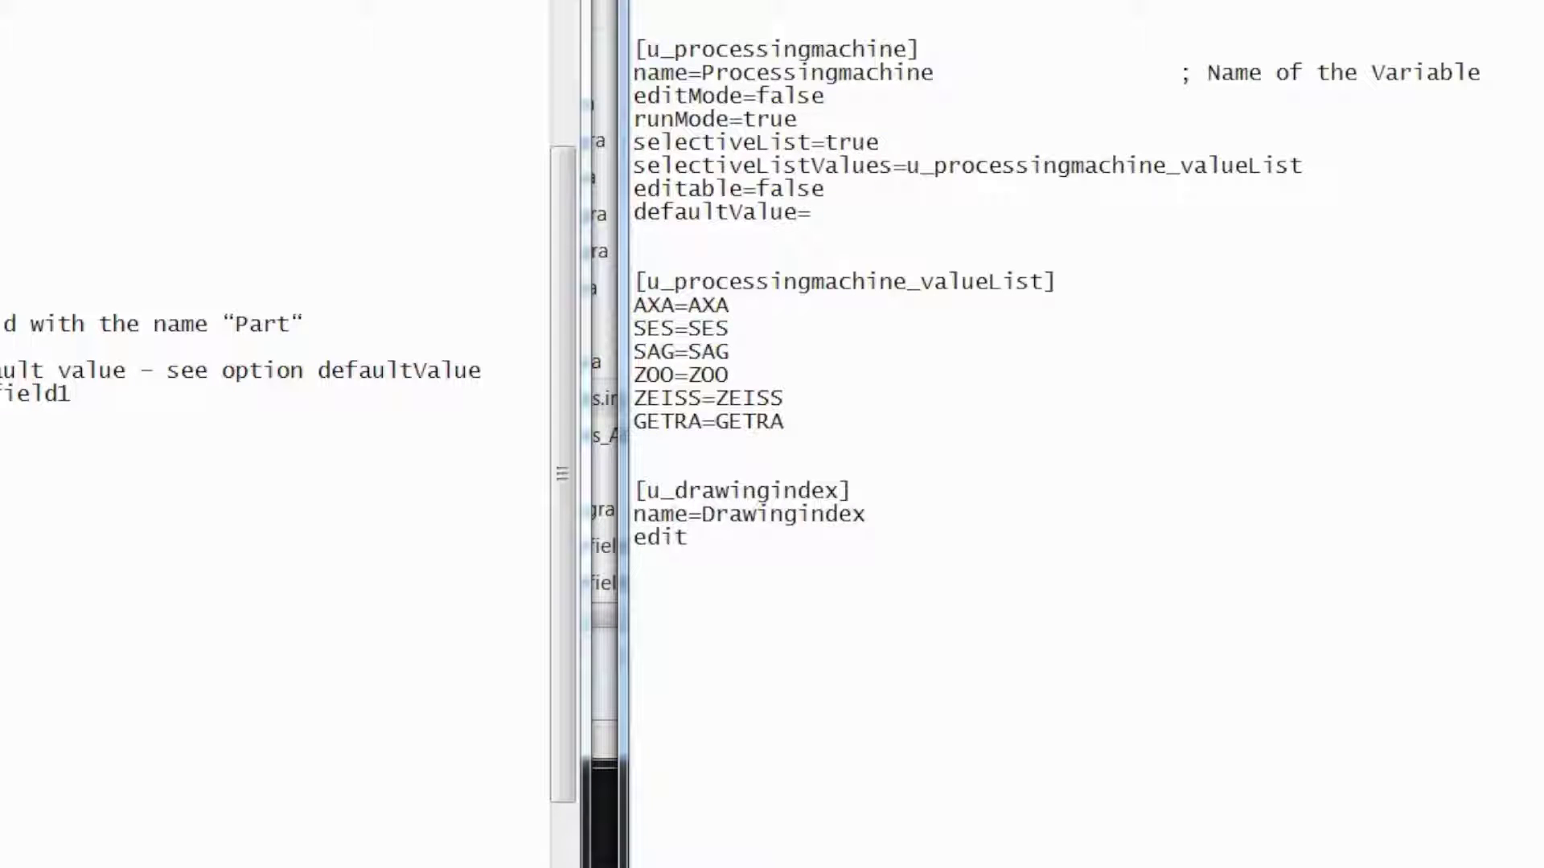
{"action": "type", "text": "Mode=fa"}
{"action": "type", "text": "lse"}
Step: Write [u_drawingindex] with name=Drawingindex, editMode=false, runMode=true, editable=true and defaultValue=
{"action": "key", "text": "Return"}
{"action": "type", "text": "runM"}
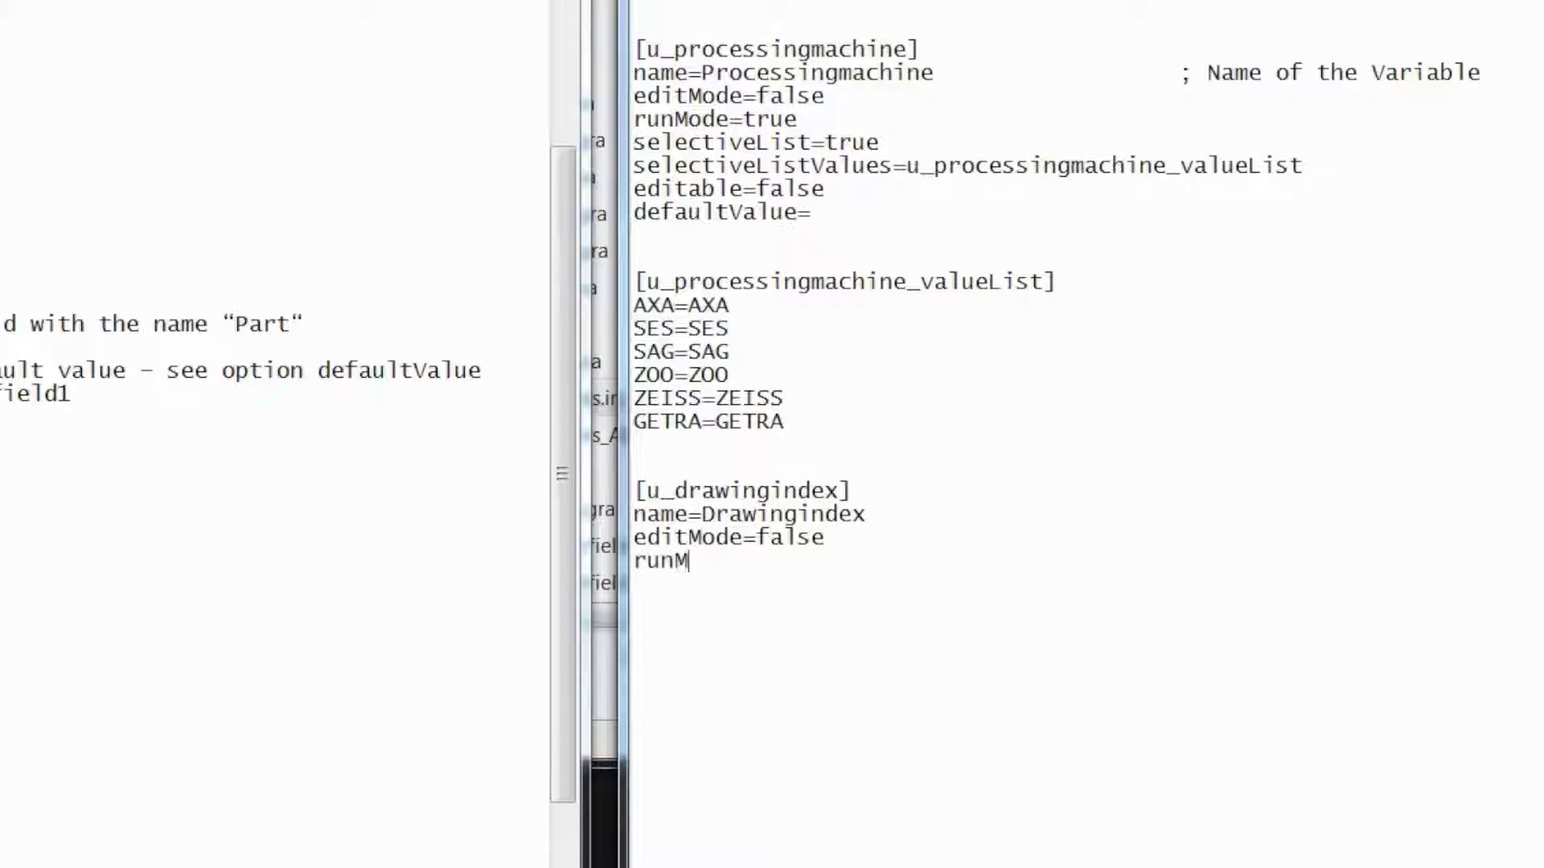
{"action": "type", "text": "ode=true"}
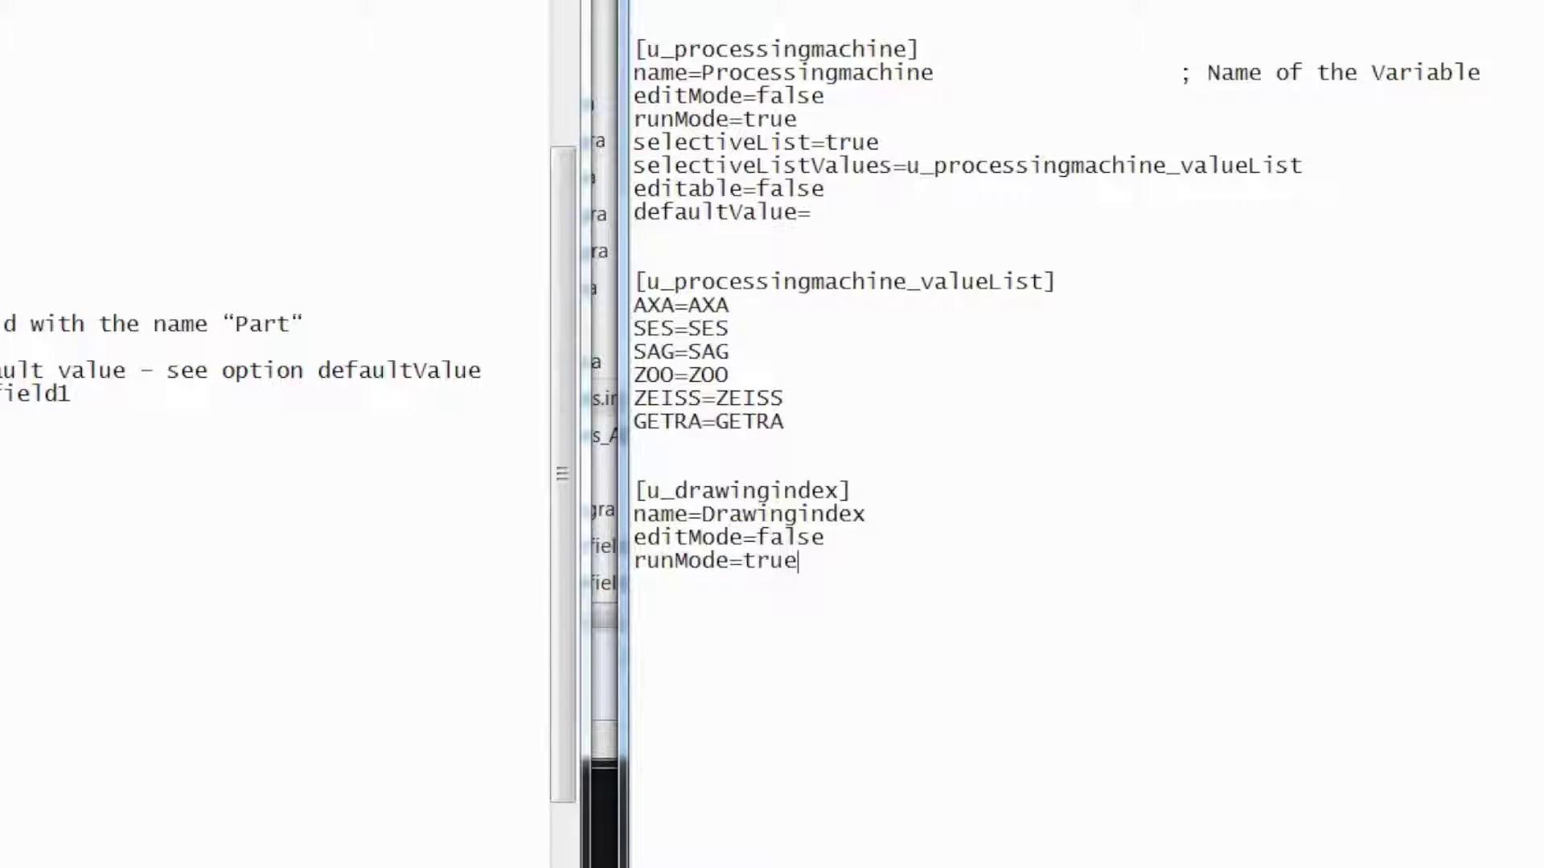
{"action": "key", "text": "Return"}
{"action": "type", "text": "edit"}
{"action": "type", "text": "able="}
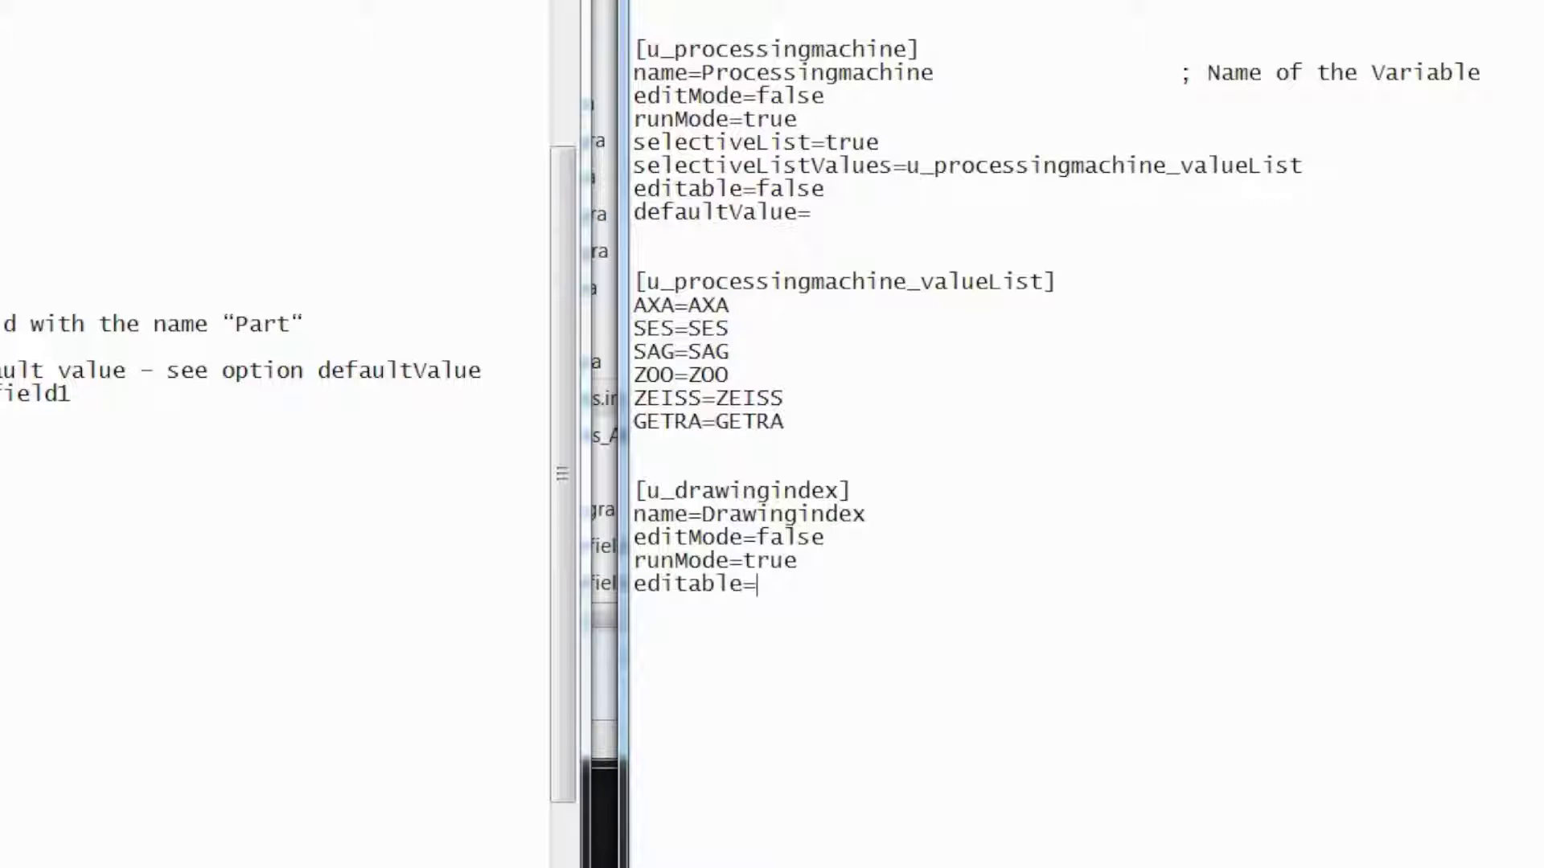
{"action": "type", "text": "true "}
{"action": "type", "text": "defau"}
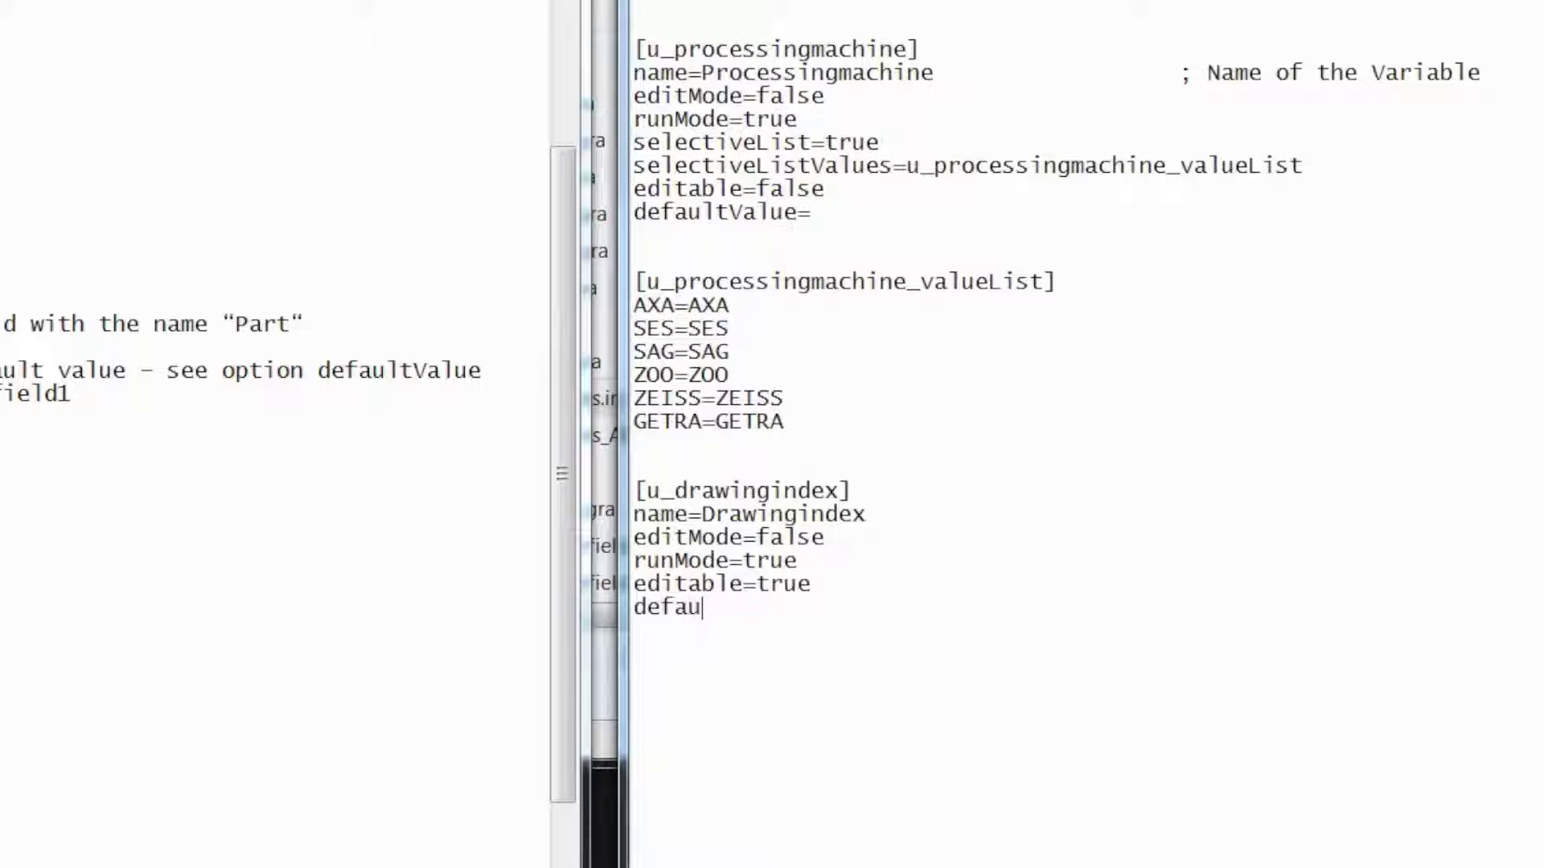
{"action": "type", "text": "ltVa"}
{"action": "type", "text": "lue="}
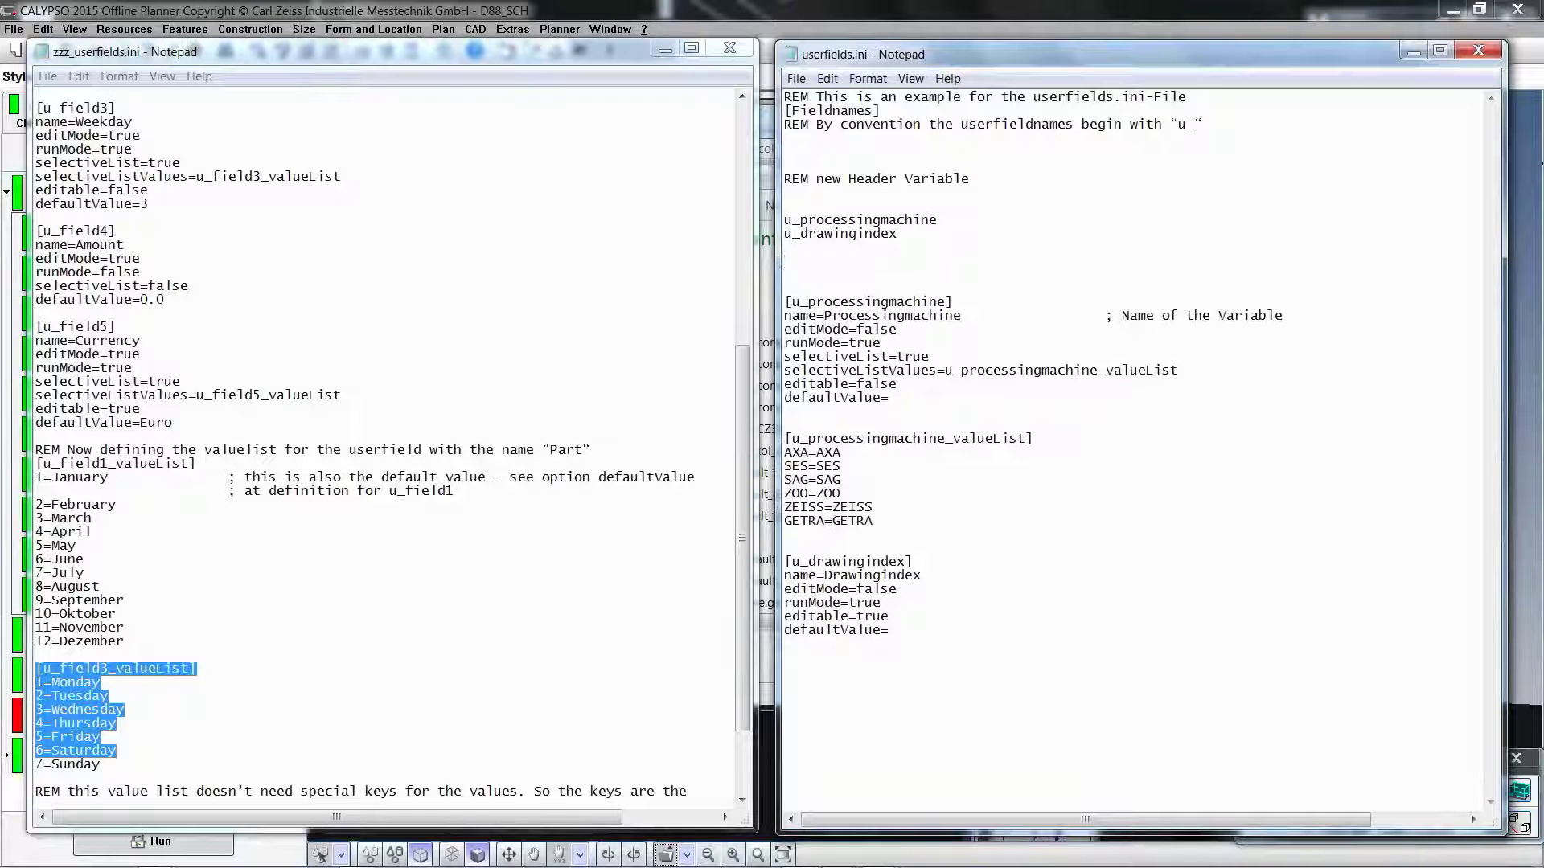
{"action": "type", "text": "==========================================================================="}
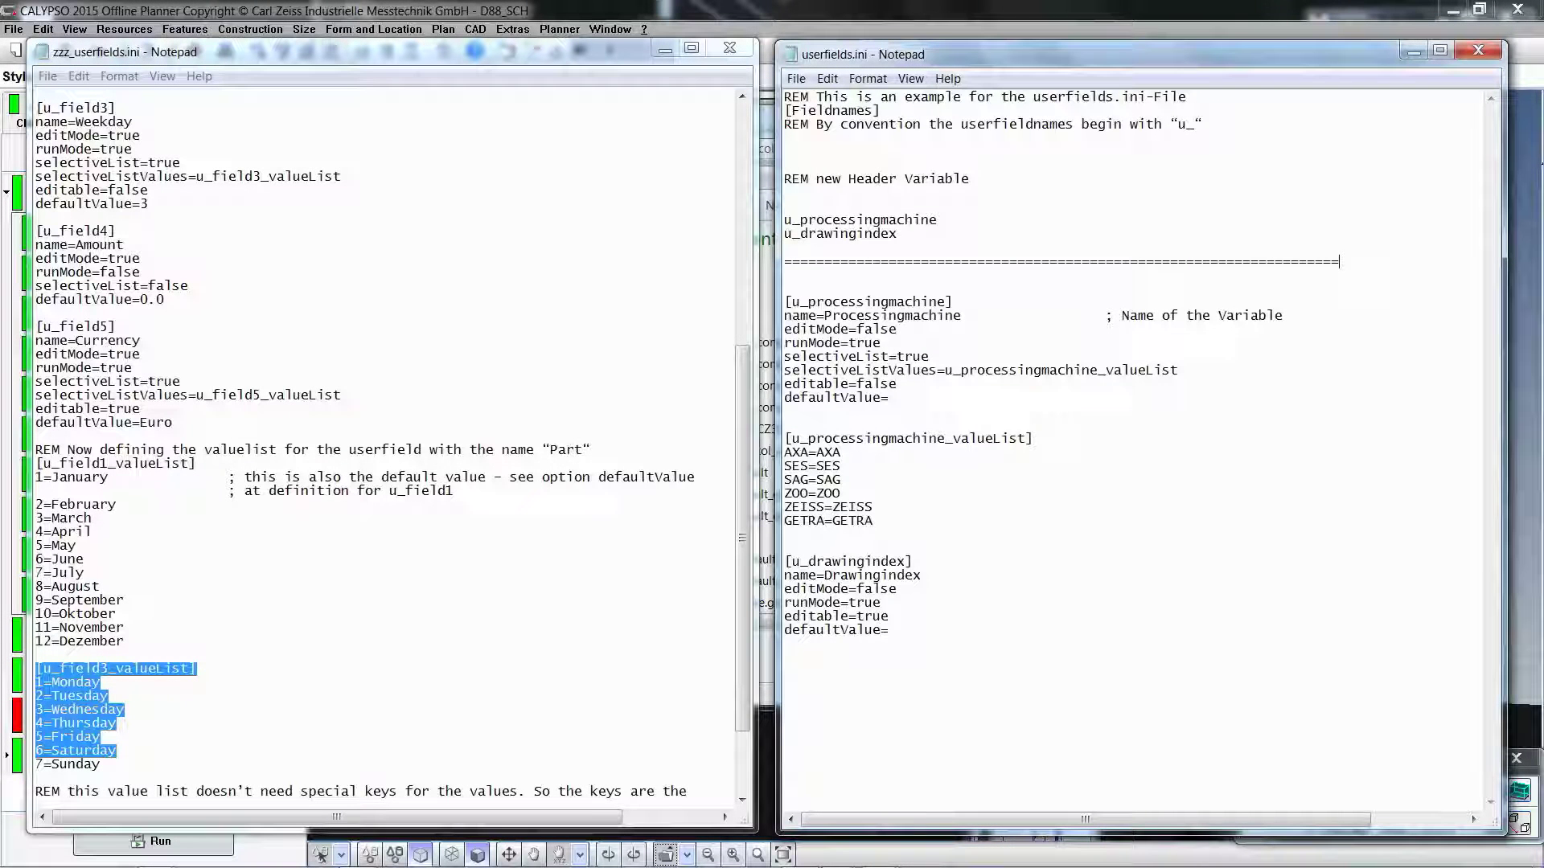
Step: Add ===== rows above [u_processingmachine], above [u_drawingindex] and at the file end
{"action": "key", "text": "Return"}
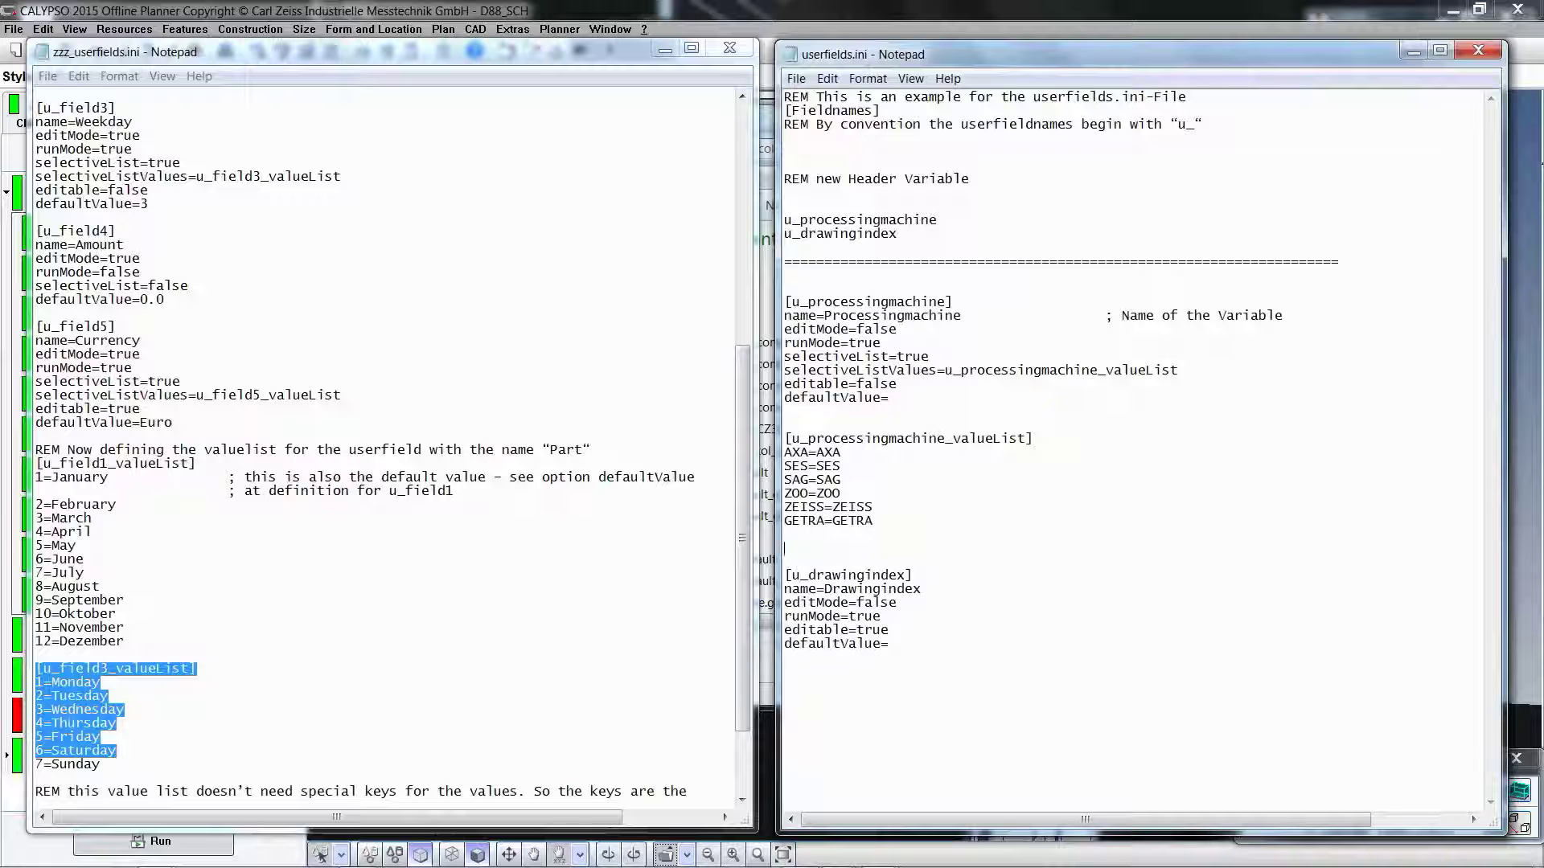
{"action": "type", "text": "====================================================================="}
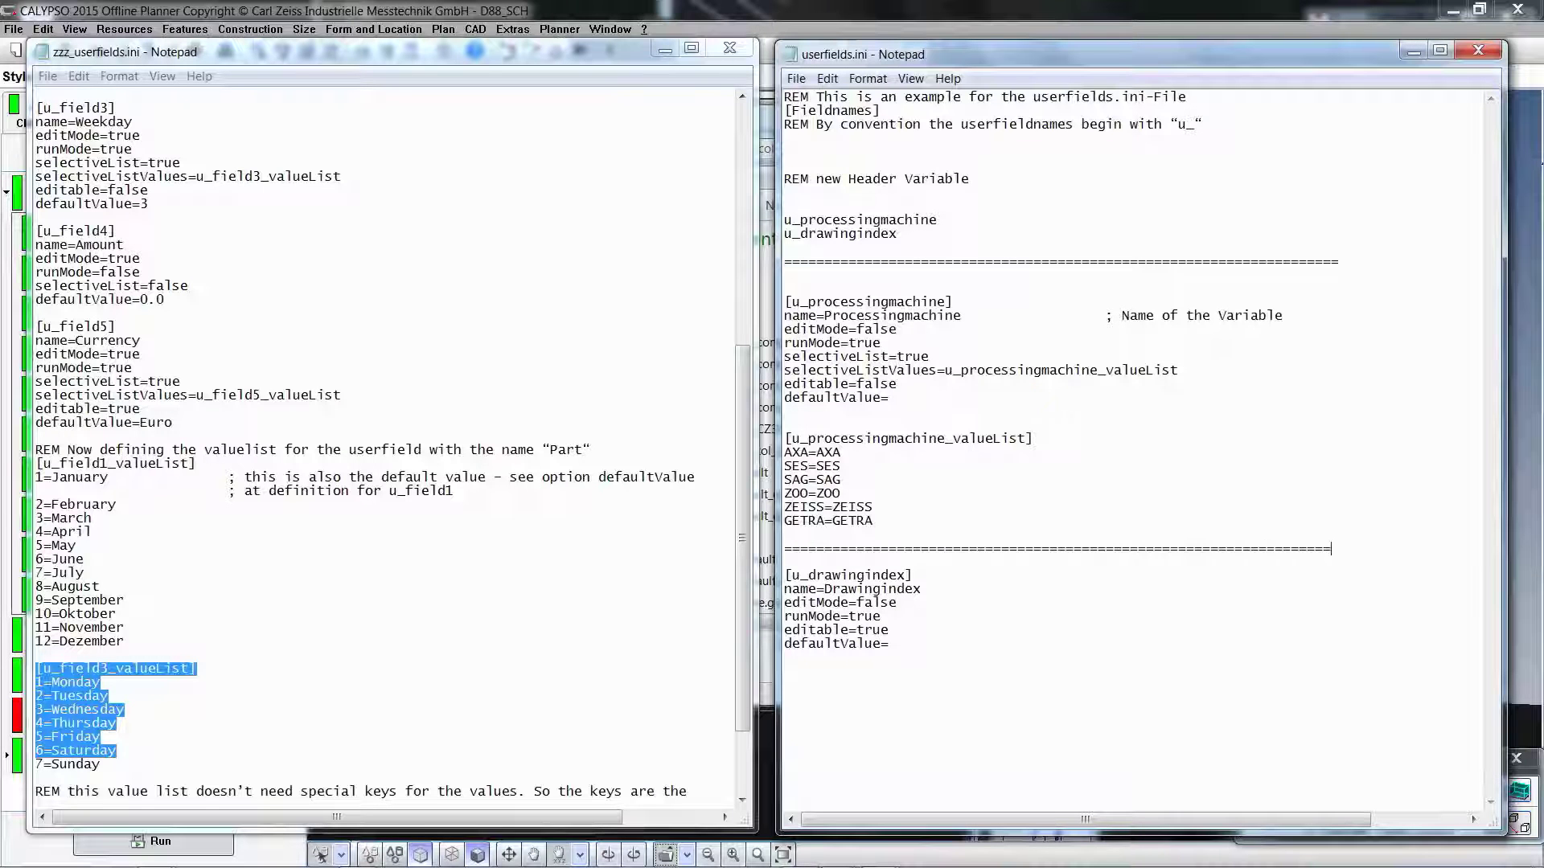
{"action": "key", "text": "ctrl+End"}
{"action": "key", "text": "Return"}
{"action": "key", "text": "Return"}
{"action": "type", "text": "==================================================================="}
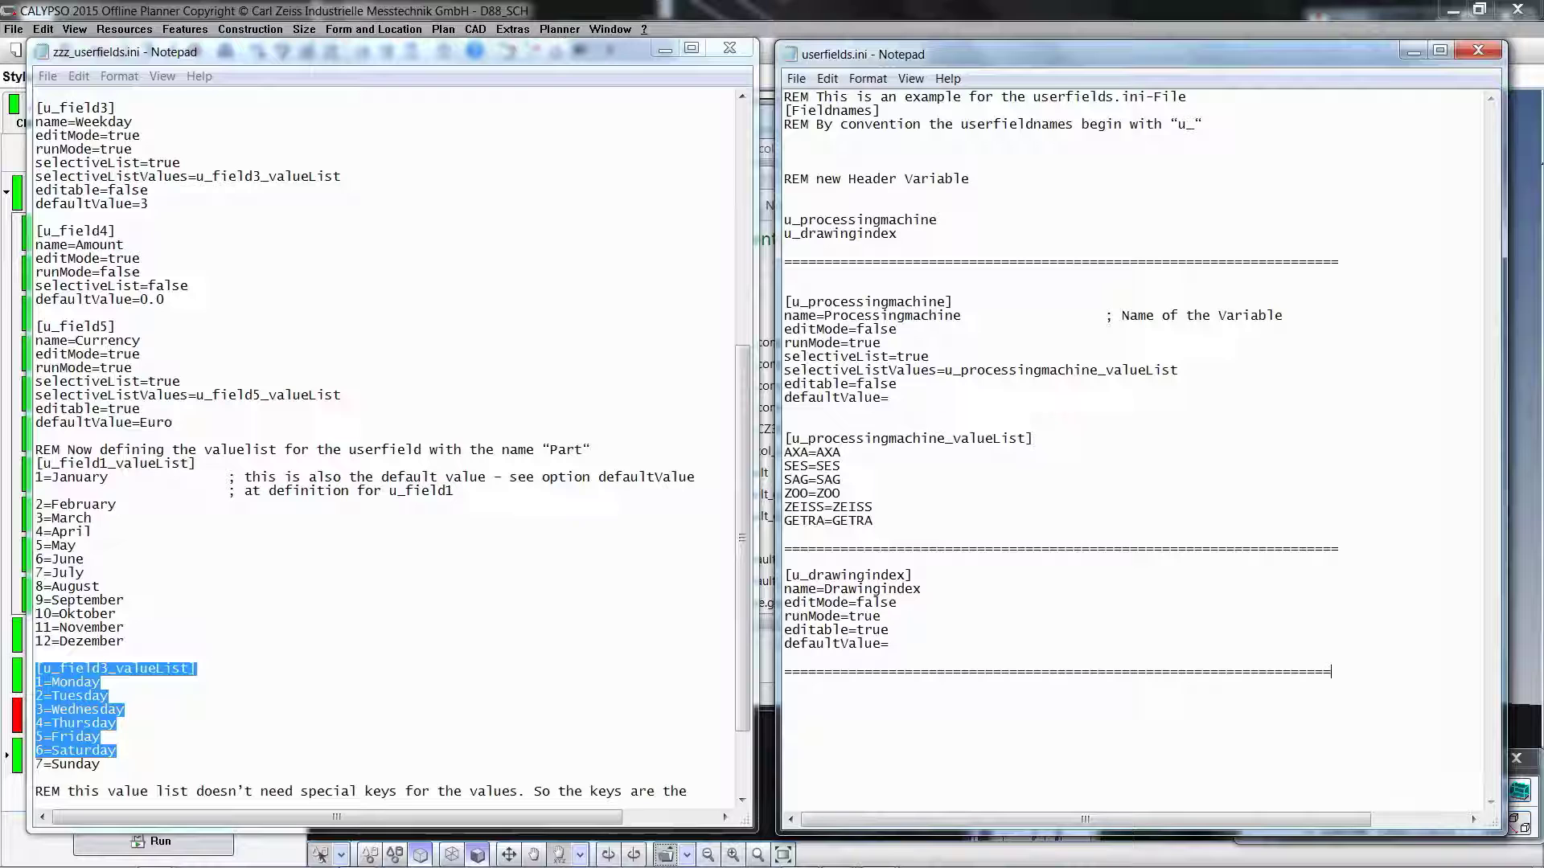
{"action": "left_click", "coordinate": [796, 79]}
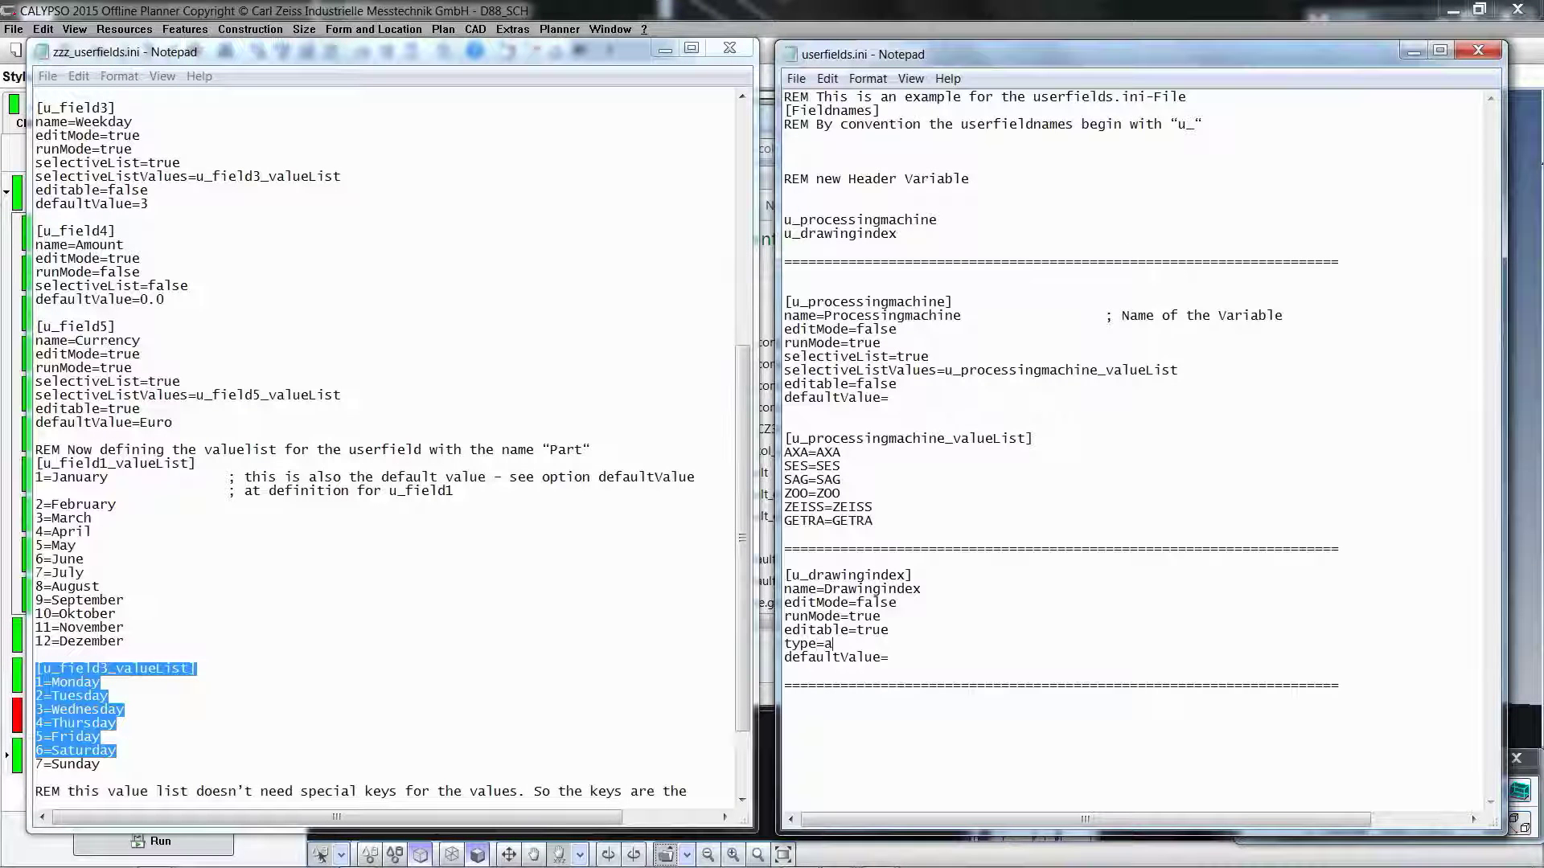
Step: Start a type= line in the u_drawingindex block, above defaultValue
{"action": "key", "text": "Return"}
{"action": "type", "text": "maxLengt"}
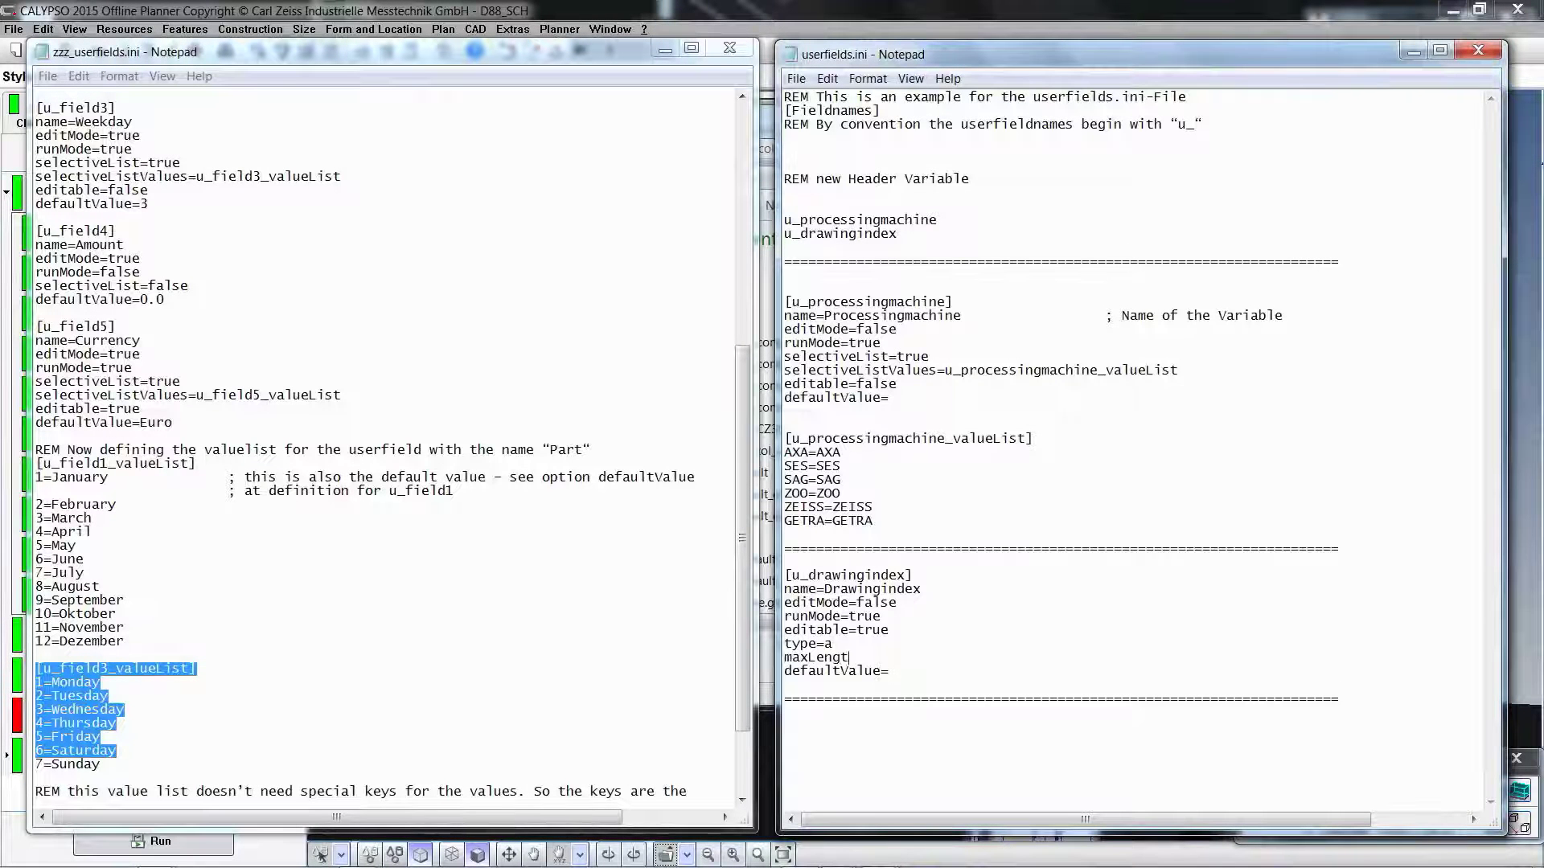
{"action": "type", "text": "5"}
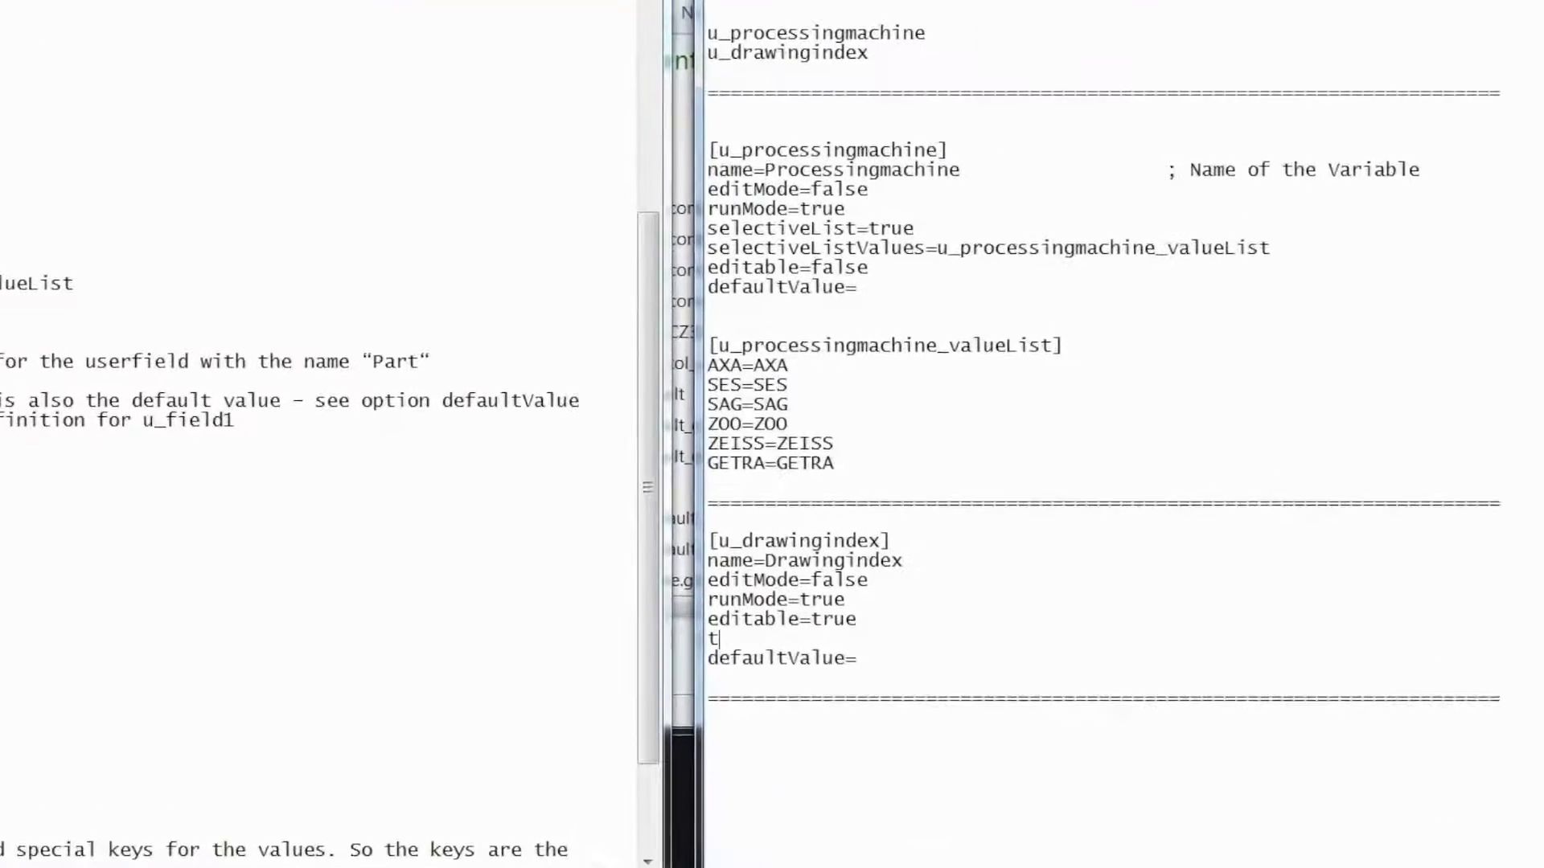
{"action": "type", "text": "ype"}
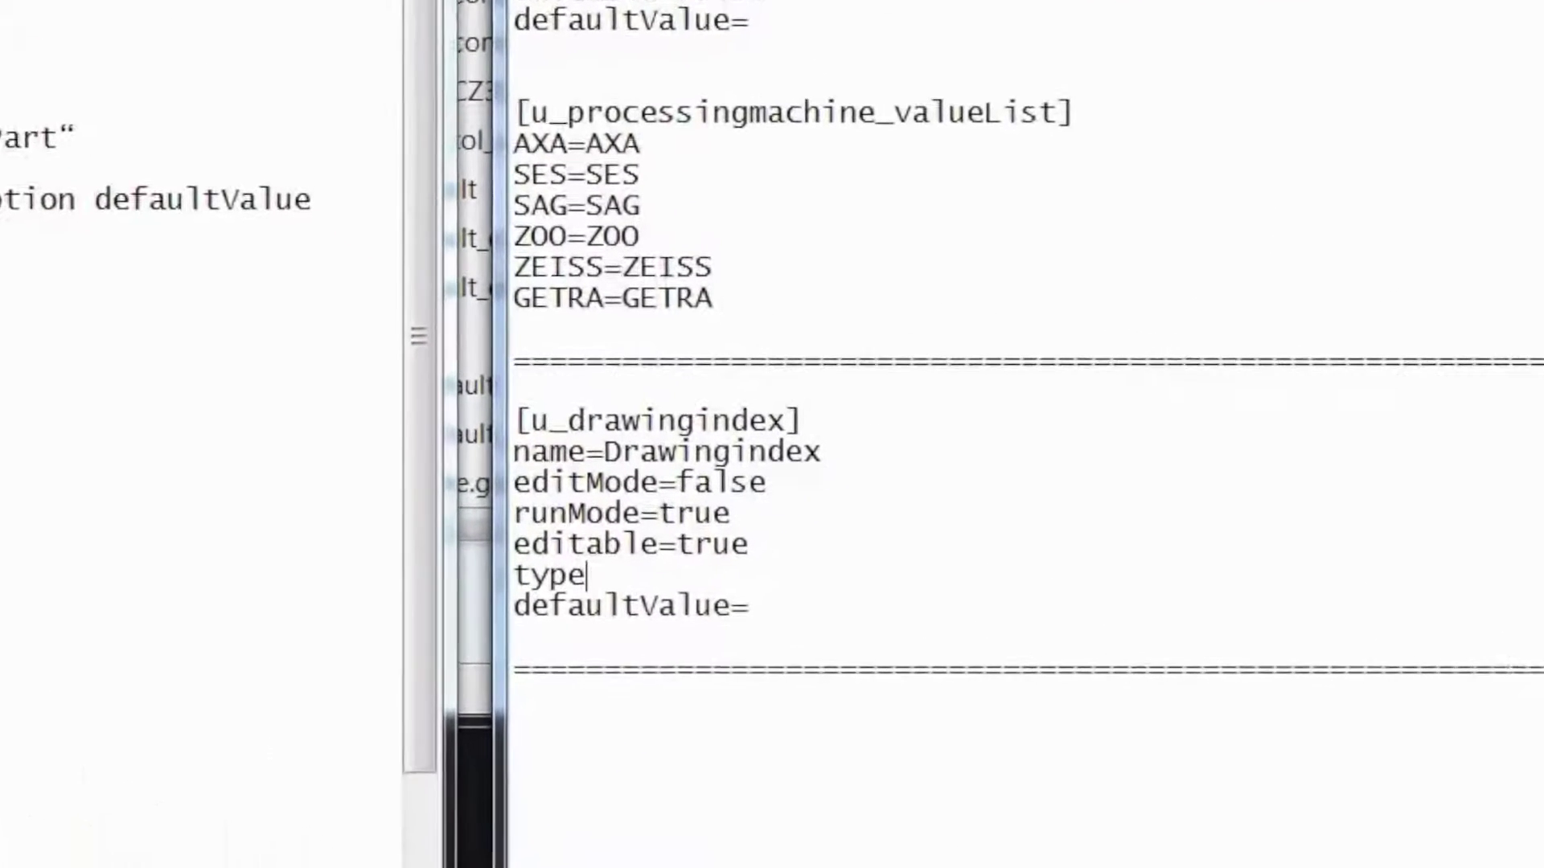
{"action": "type", "text": "="}
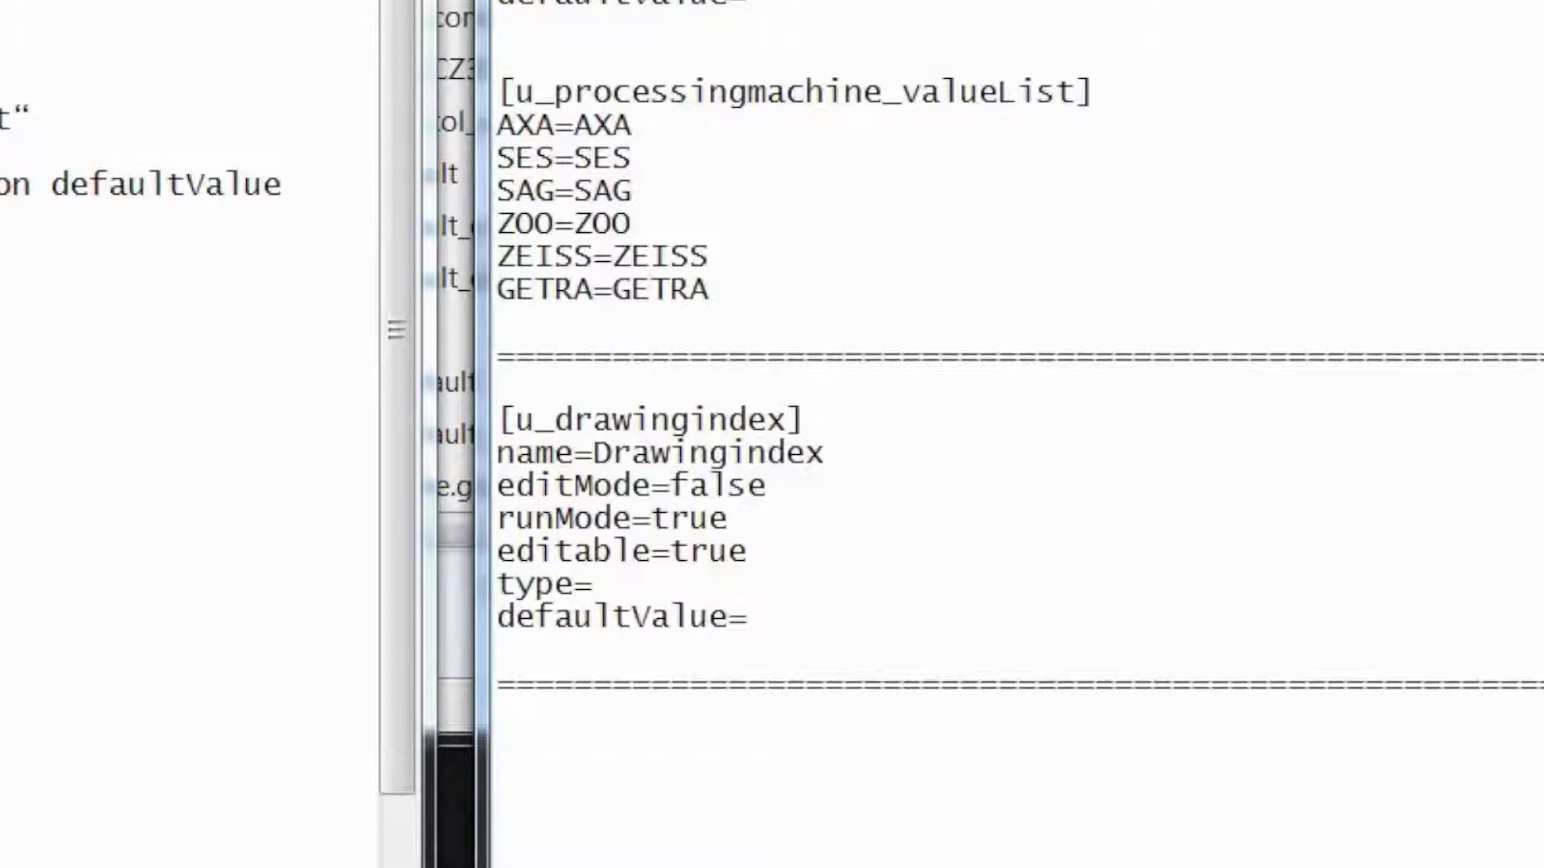
{"action": "type", "text": "a"}
Step: Finish type=a, add maxLength=5 beneath it, and save userfields.ini
{"action": "key", "text": "Return"}
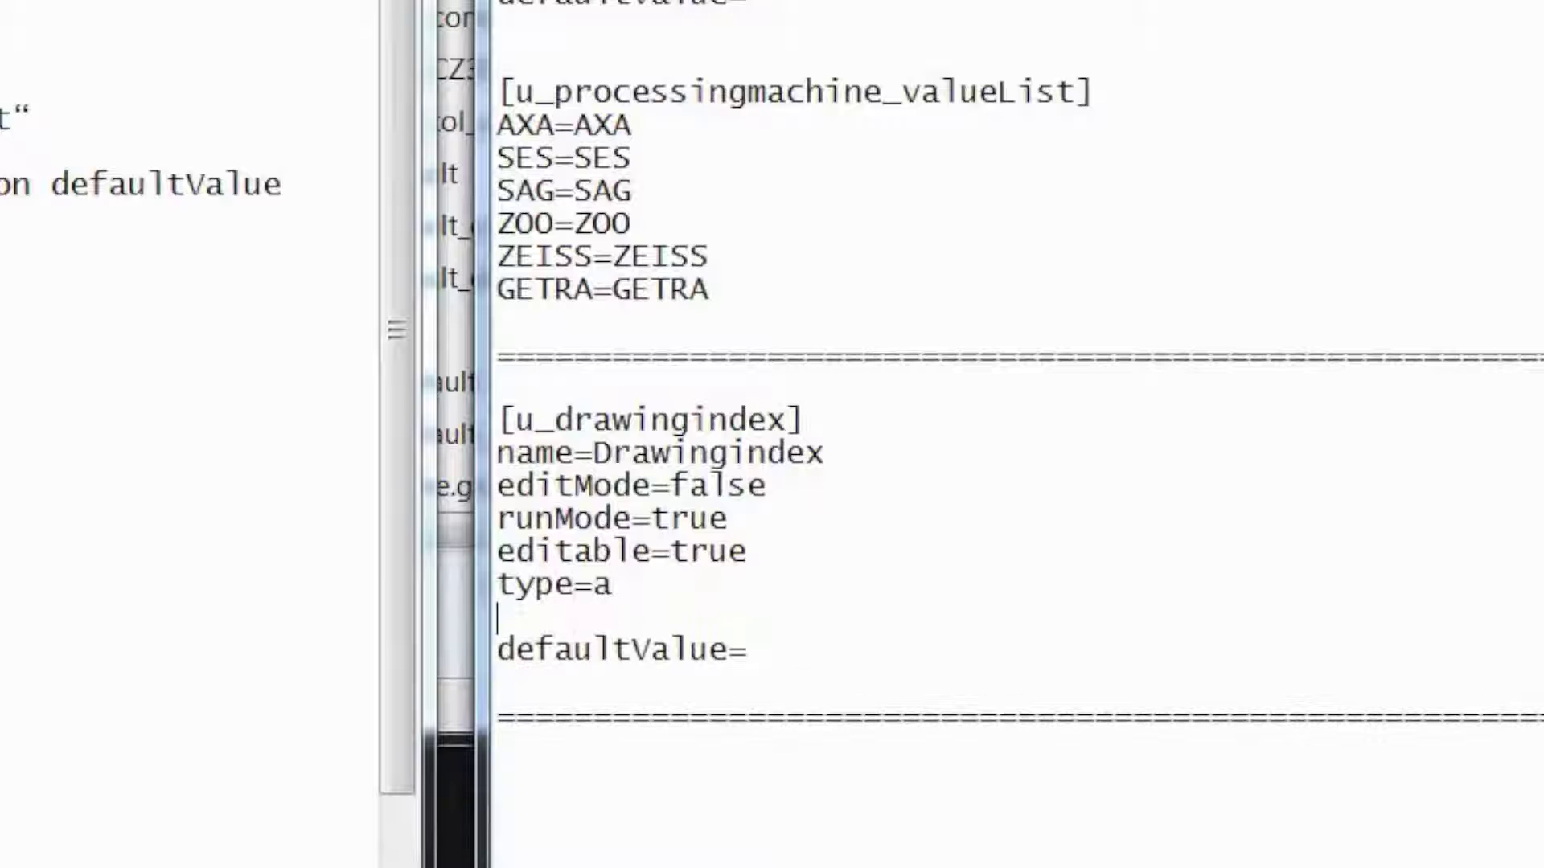
{"action": "type", "text": "max"}
{"action": "type", "text": "Len"}
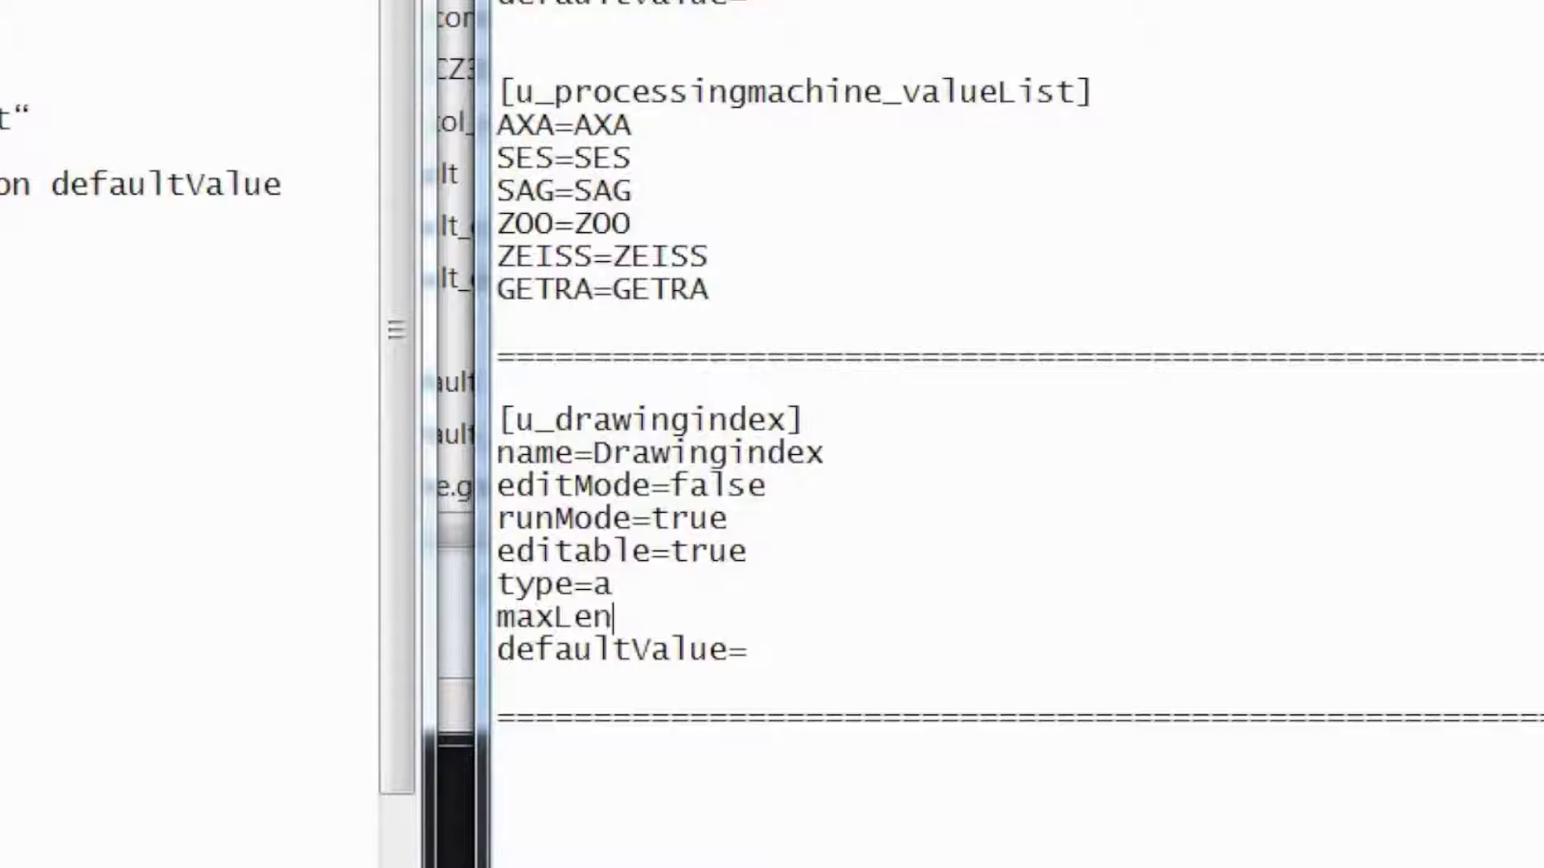
{"action": "type", "text": "gt"}
{"action": "type", "text": "h="}
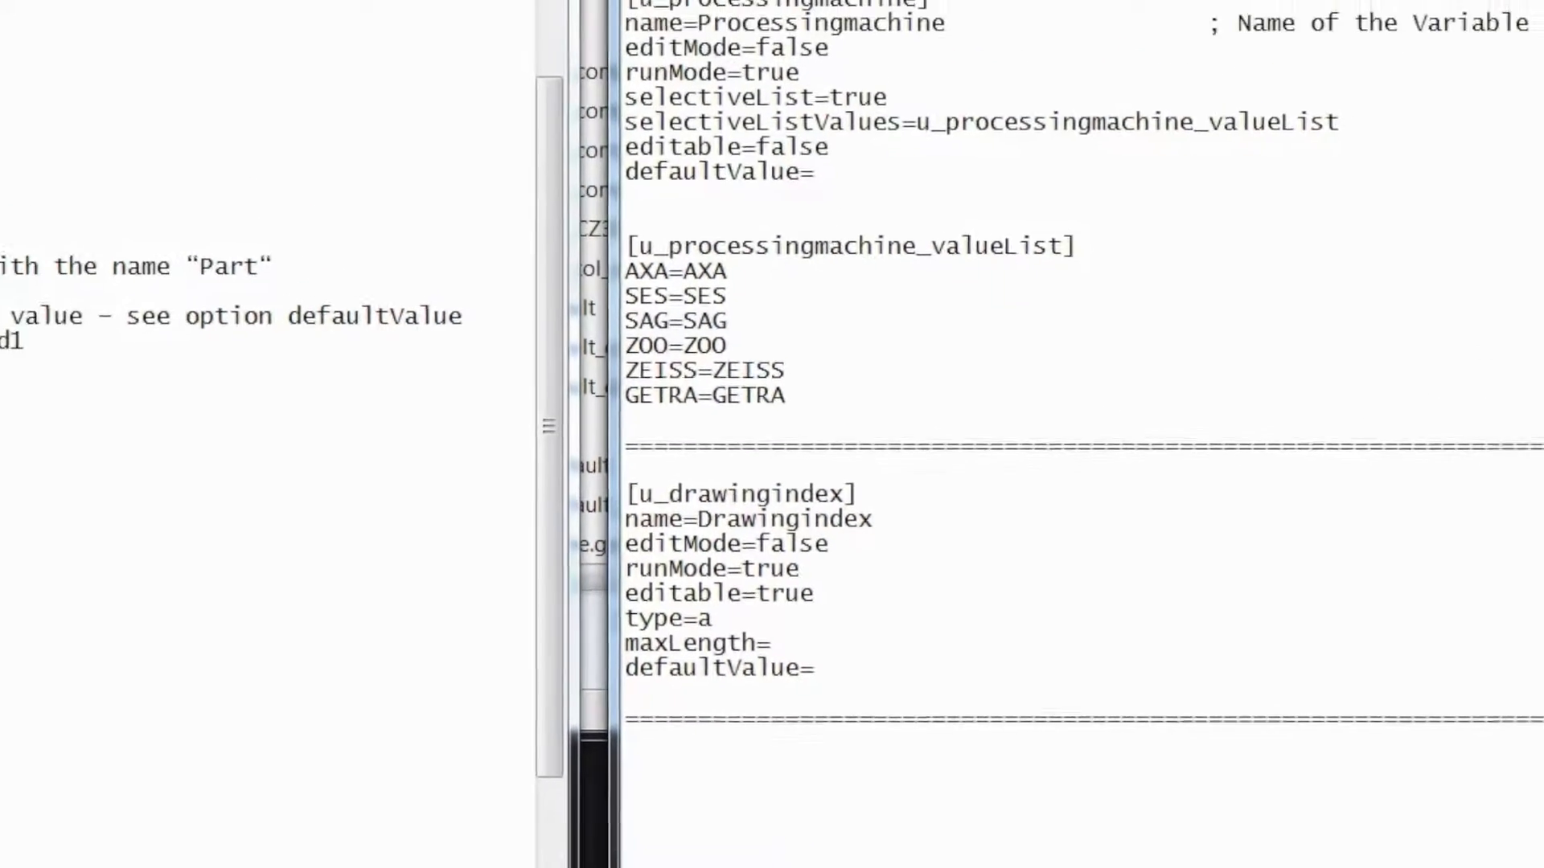
{"action": "type", "text": "5"}
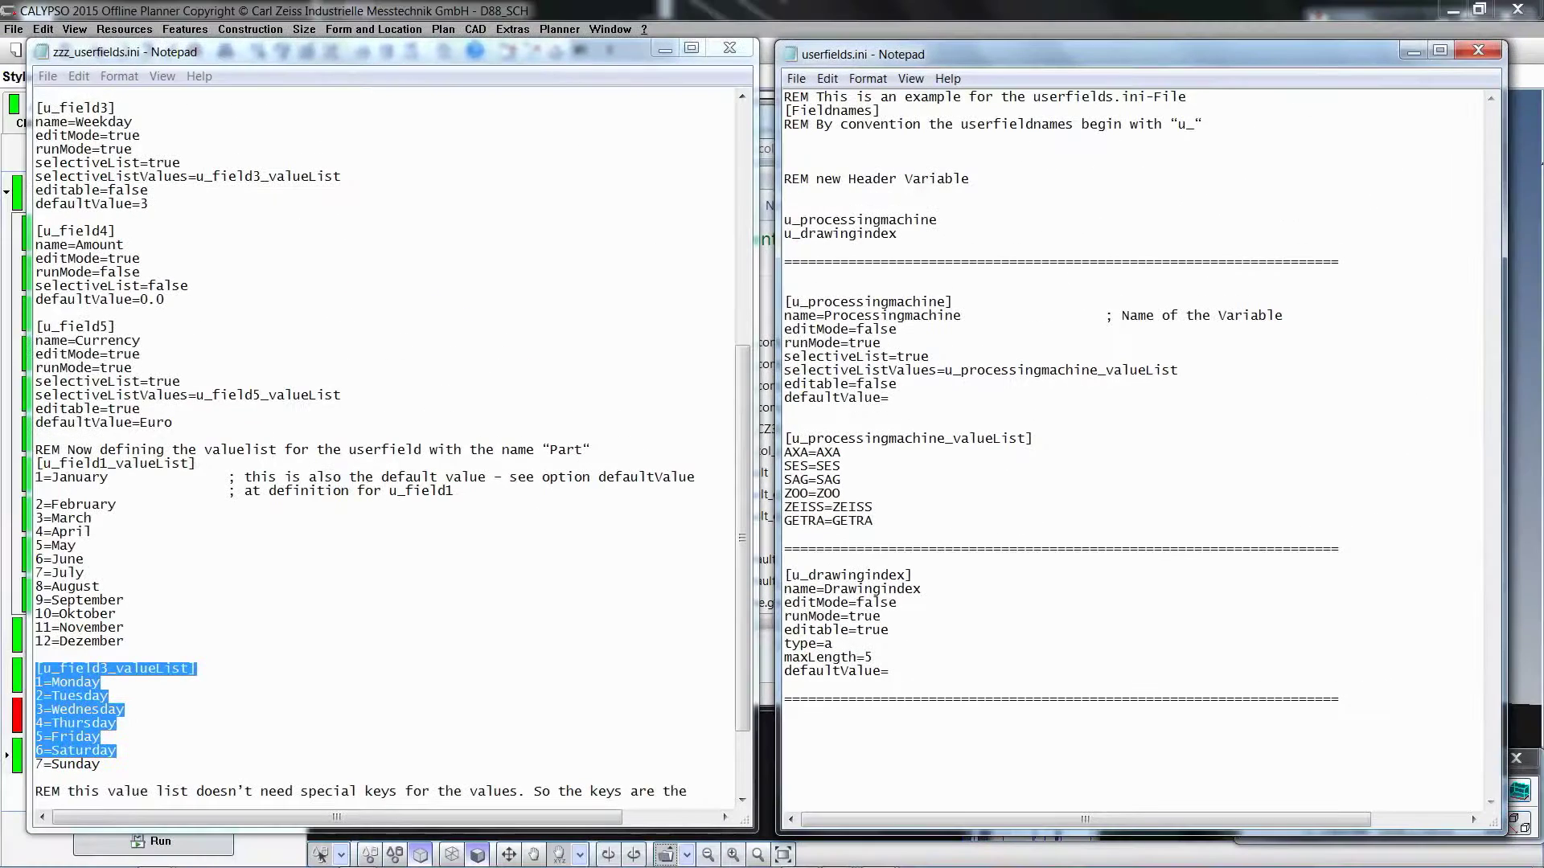
{"action": "left_click", "coordinate": [796, 79]}
{"action": "left_click", "coordinate": [824, 136]}
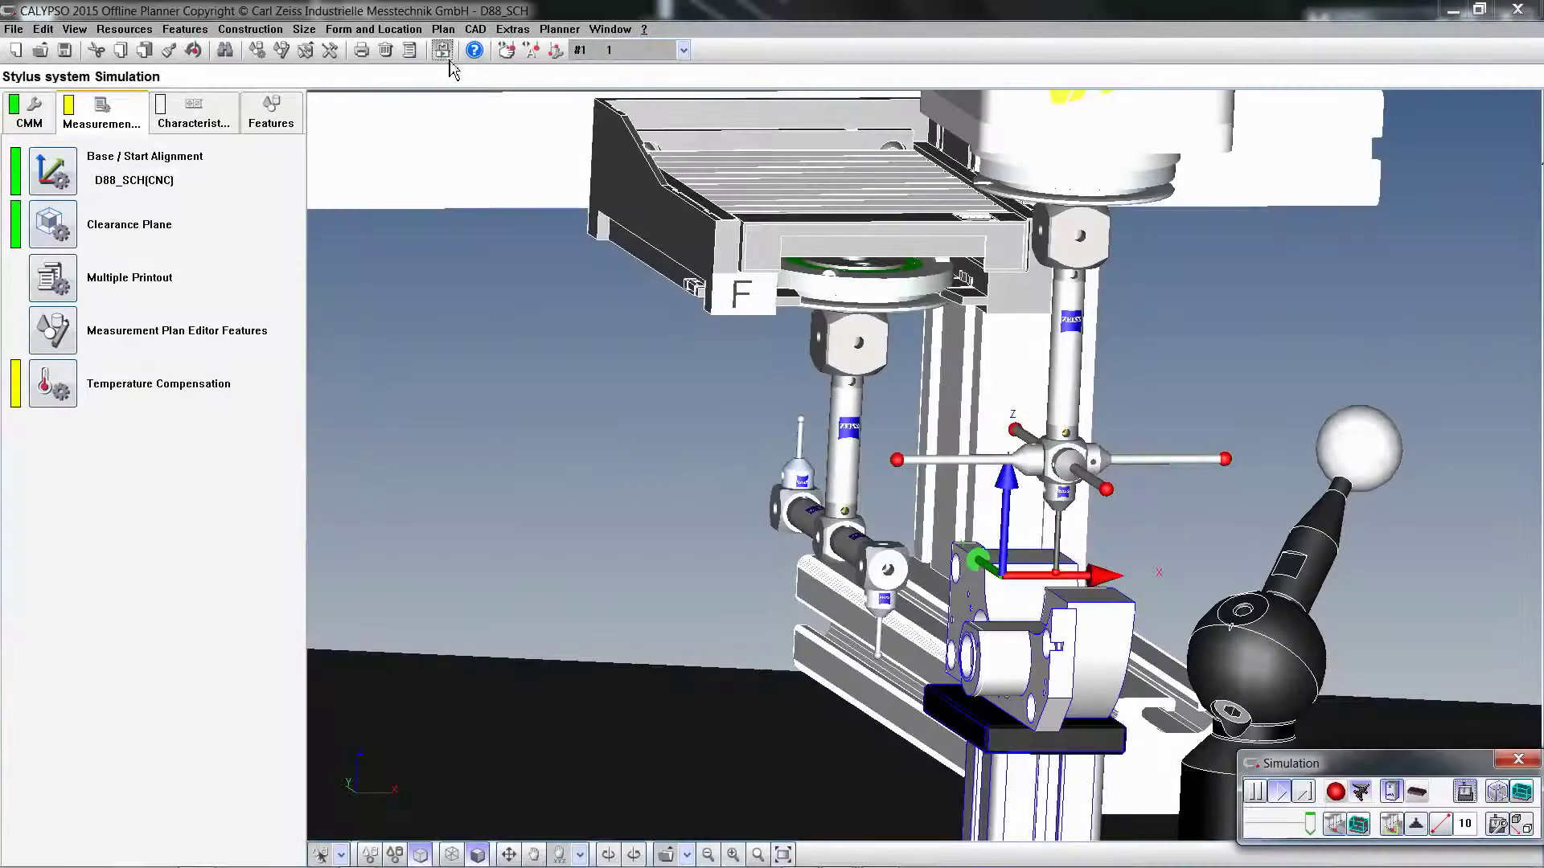
Step: Start a CNC run and enter Drawingindex 123456, triggering the 5-character warning
{"action": "left_click", "coordinate": [444, 52]}
{"action": "left_click", "coordinate": [468, 419]}
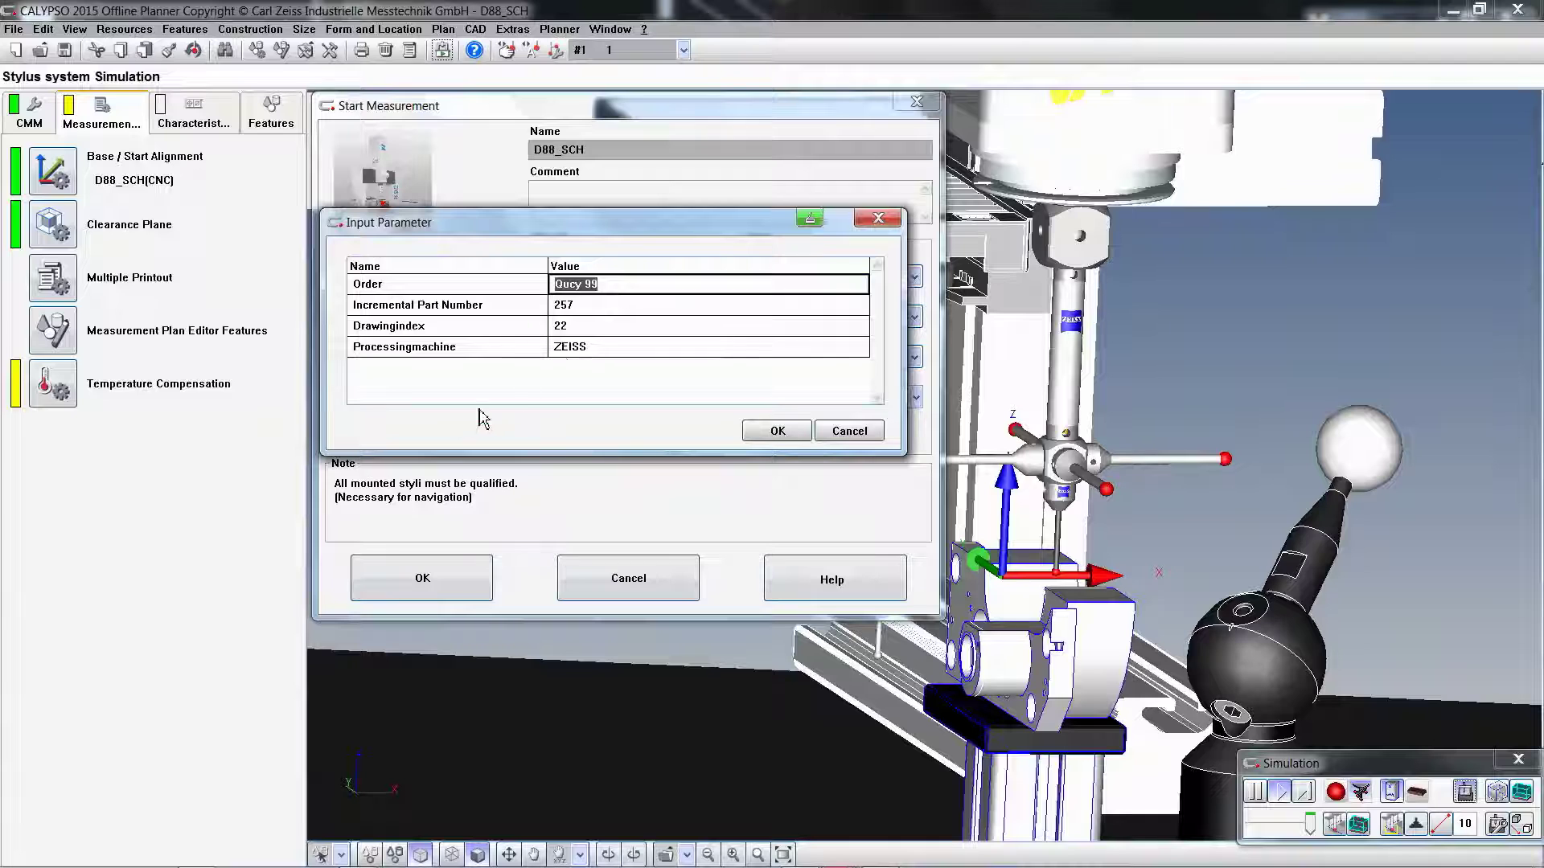
{"action": "double_click", "coordinate": [574, 326]}
{"action": "type", "text": "12"}
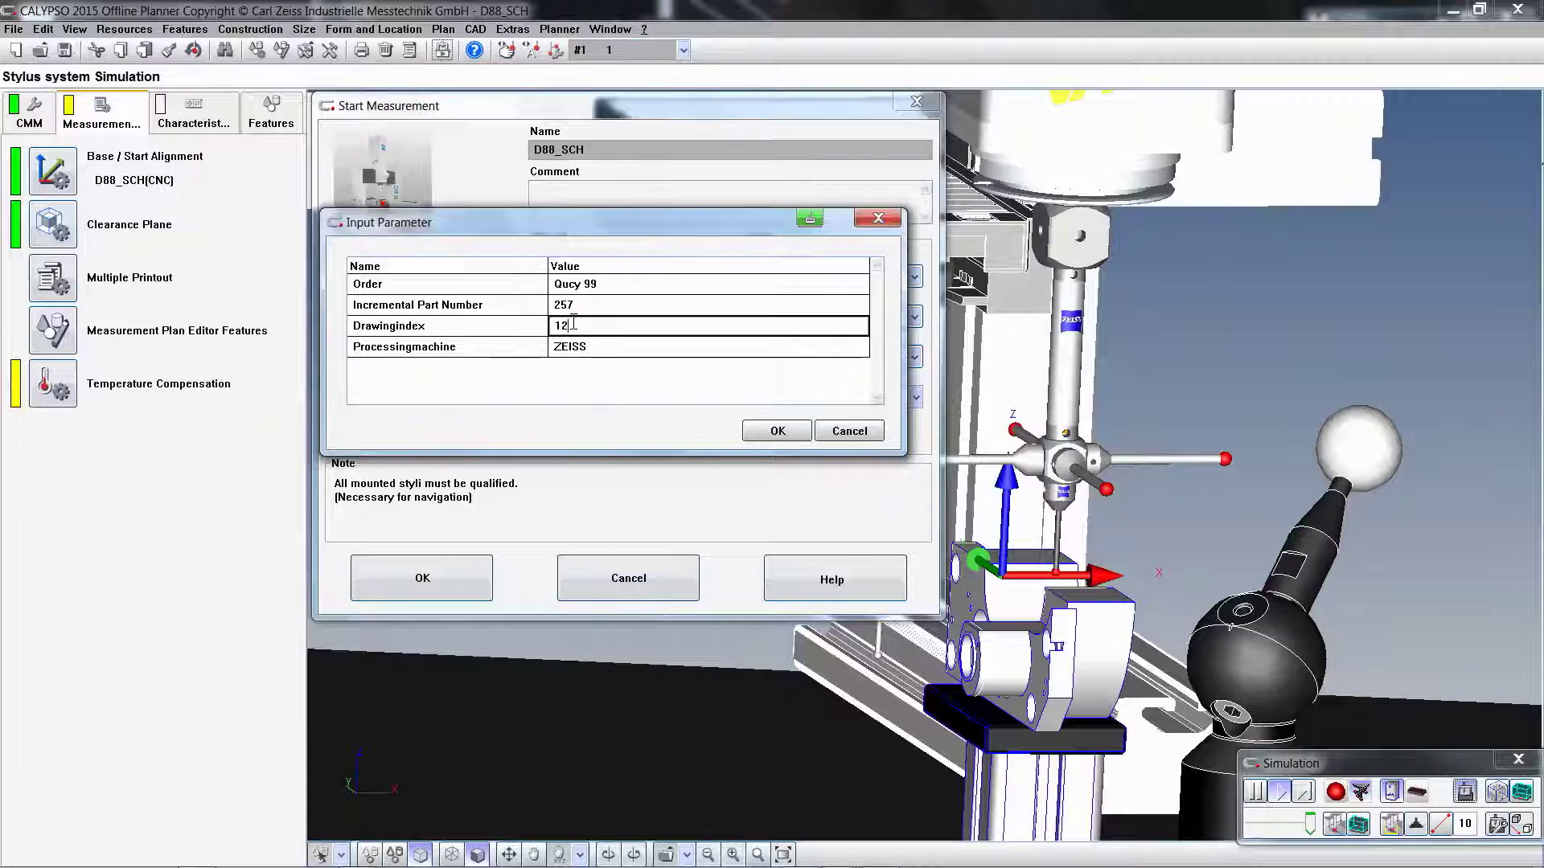
{"action": "type", "text": "3456"}
{"action": "left_click", "coordinate": [777, 431]}
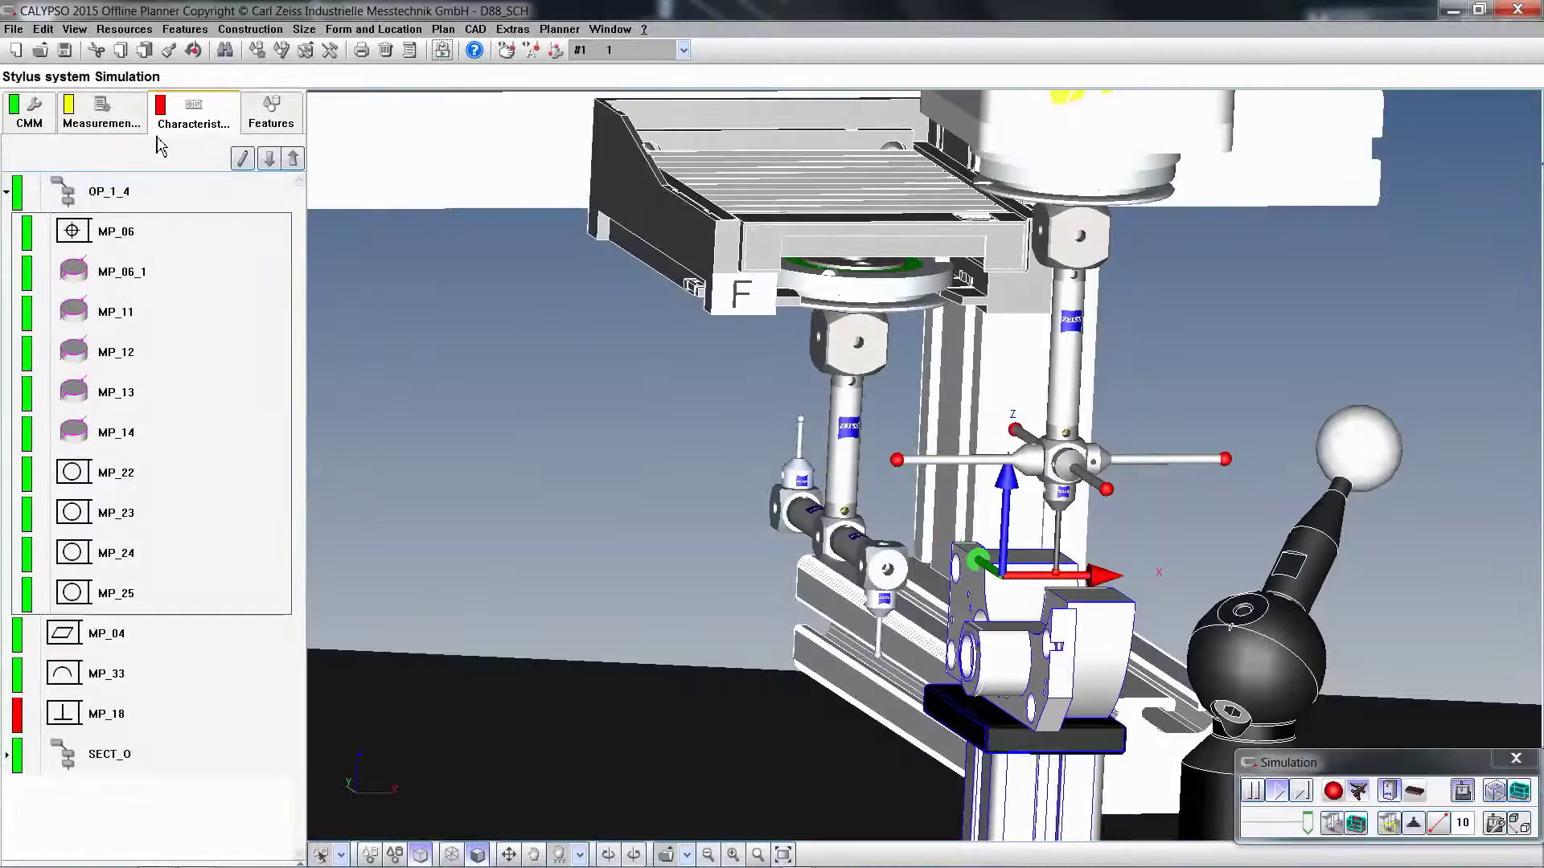
Step: Under Multiple Printout, request Processingmachine and Drawingindex as CNC-Start header inputs
{"action": "left_click", "coordinate": [101, 112]}
{"action": "double_click", "coordinate": [58, 287]}
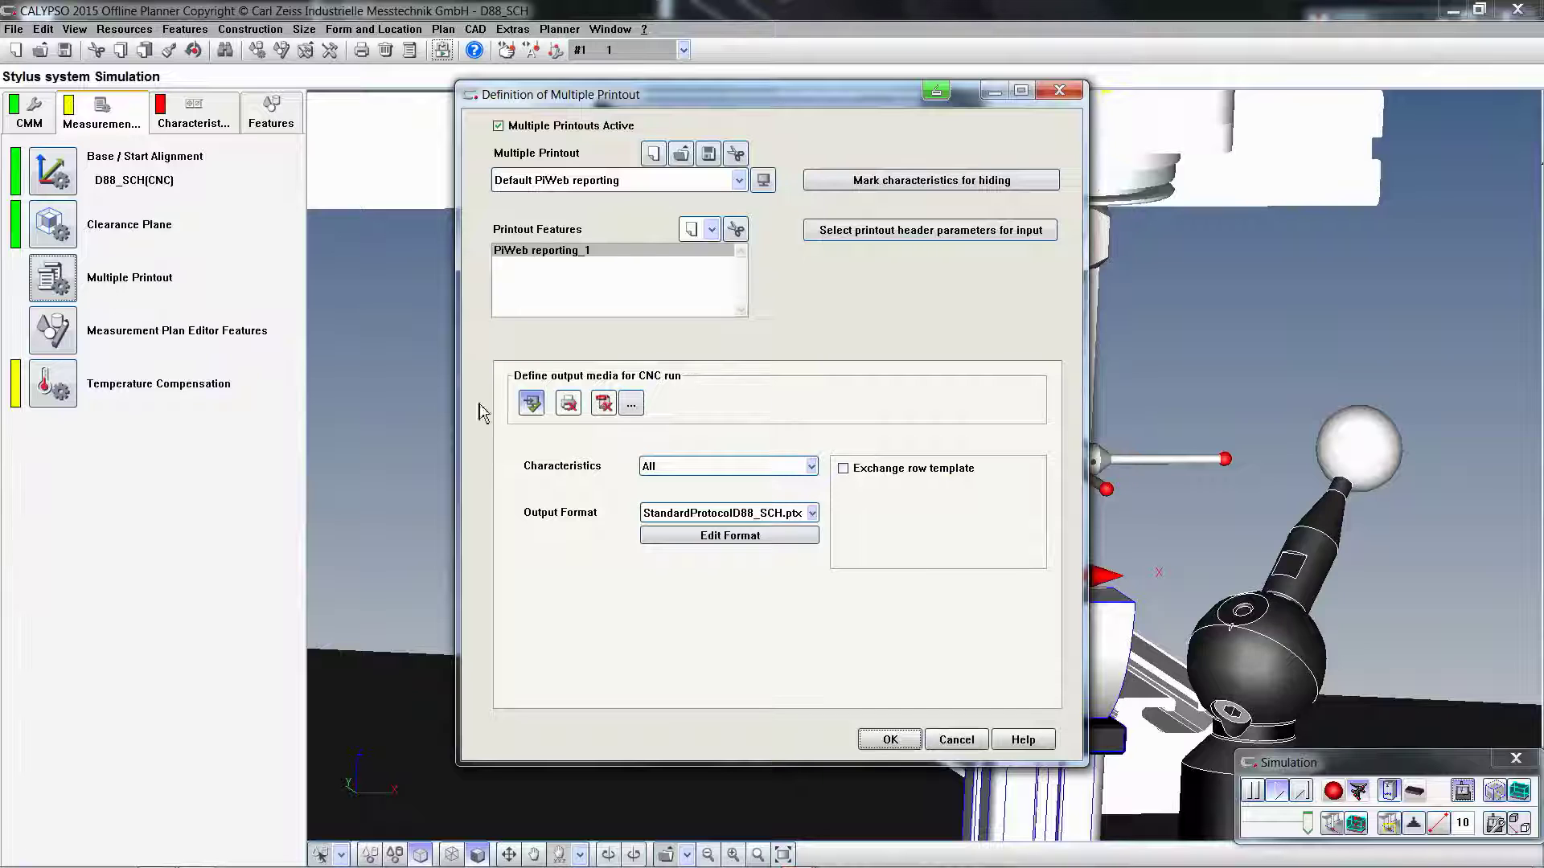
{"action": "left_click", "coordinate": [917, 230]}
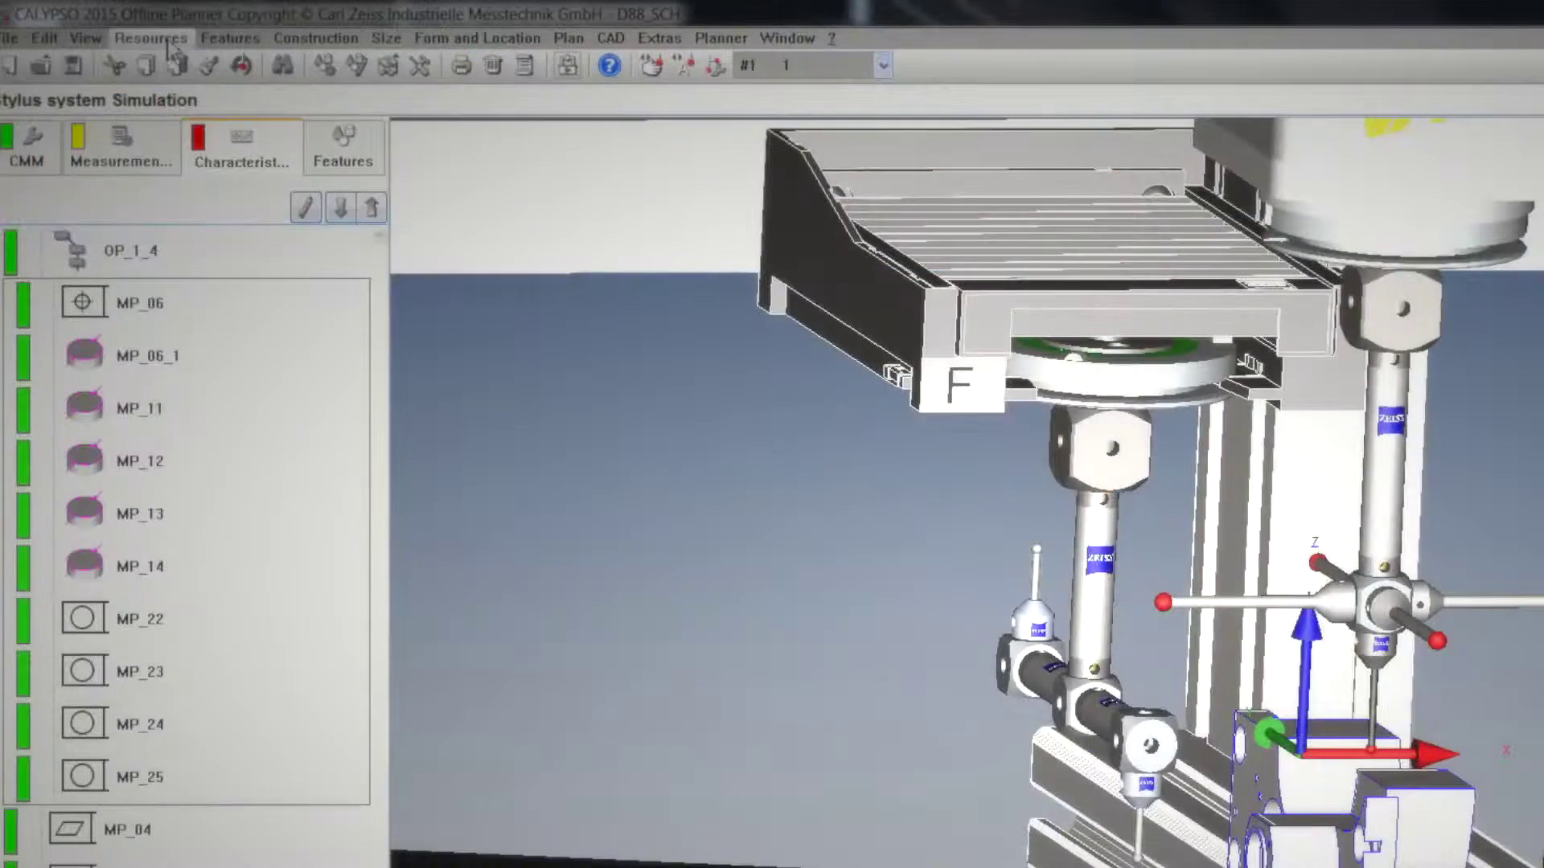
{"action": "left_click", "coordinate": [151, 38]}
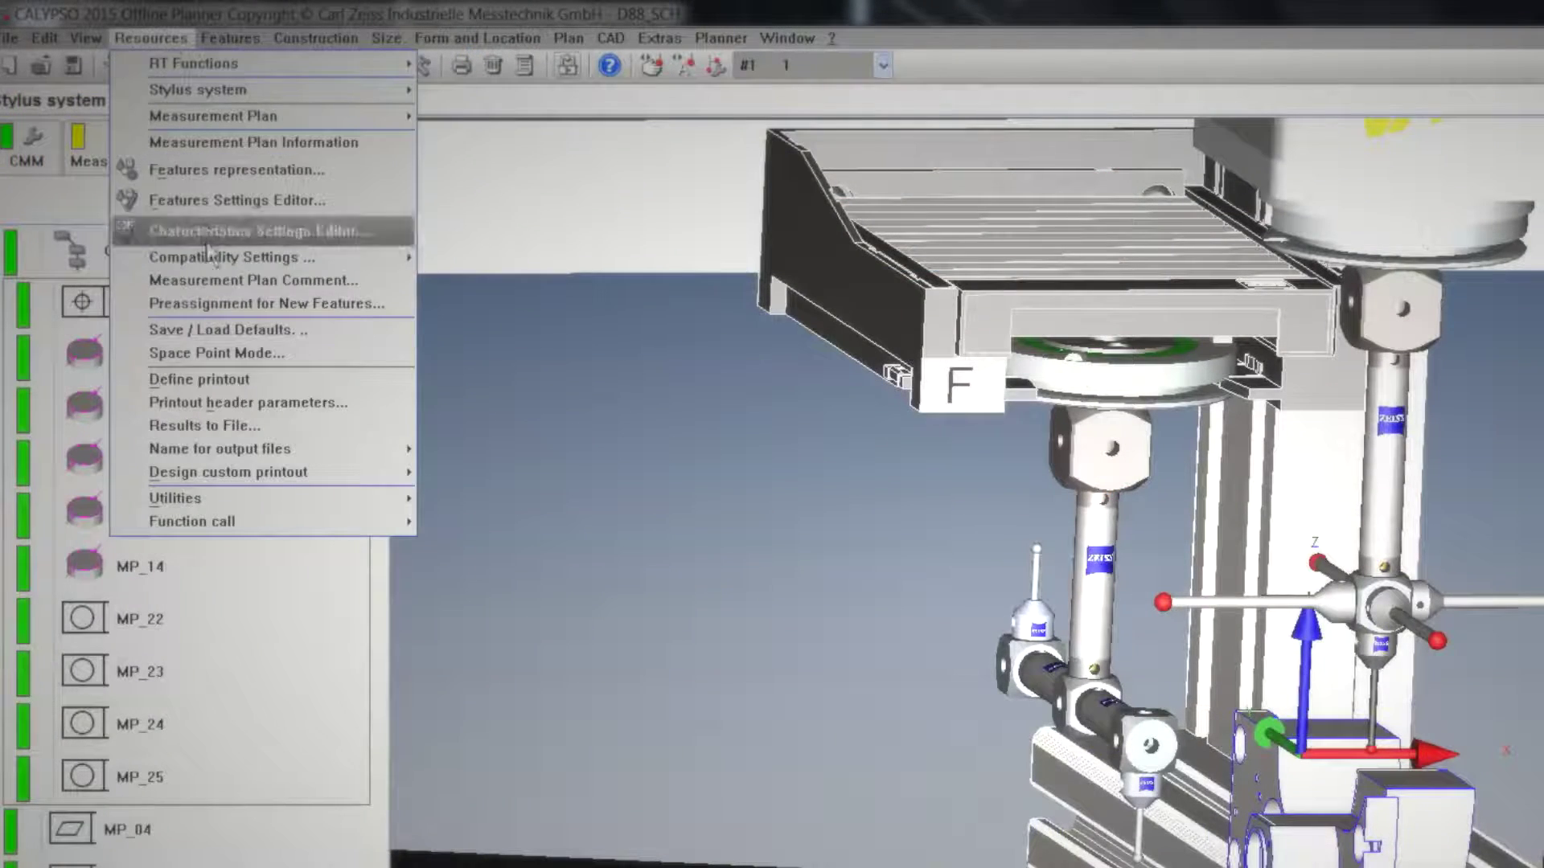
{"action": "left_click", "coordinate": [225, 403]}
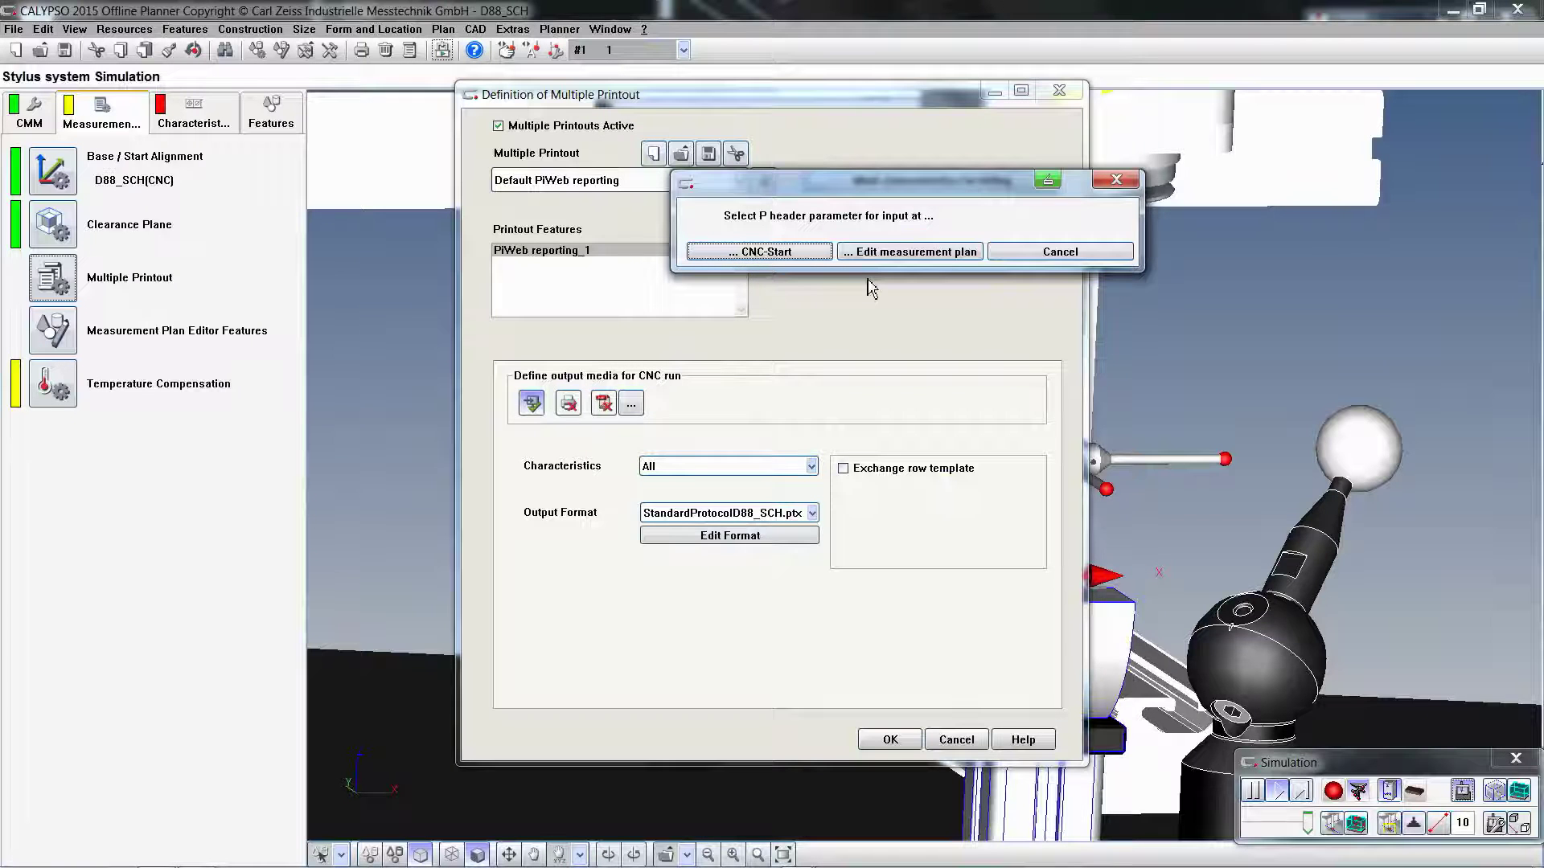
{"action": "left_click", "coordinate": [793, 262]}
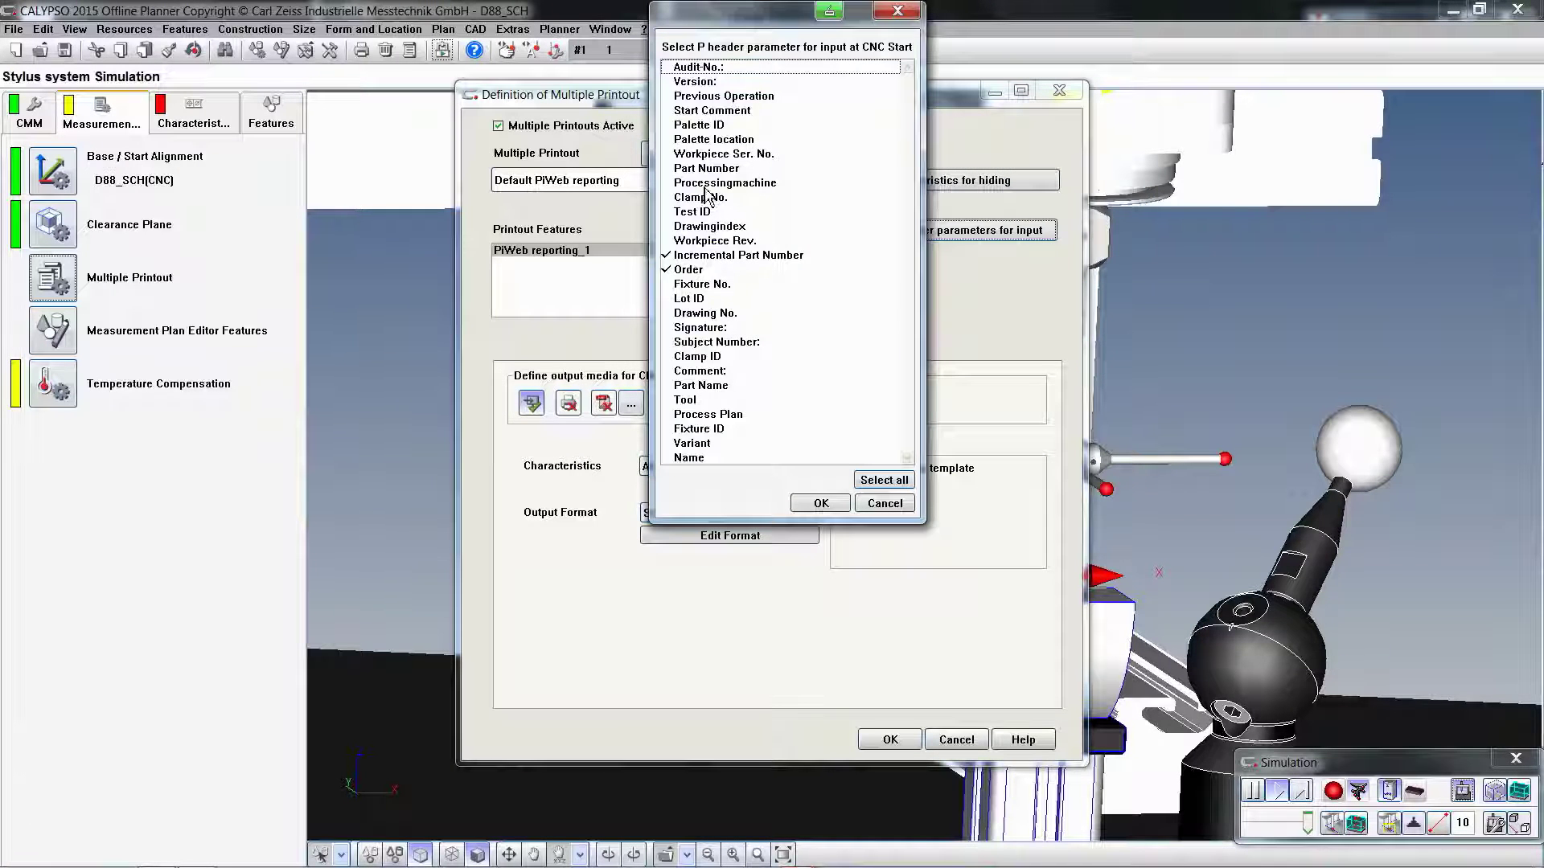
{"action": "left_click", "coordinate": [707, 188]}
{"action": "left_click", "coordinate": [698, 232]}
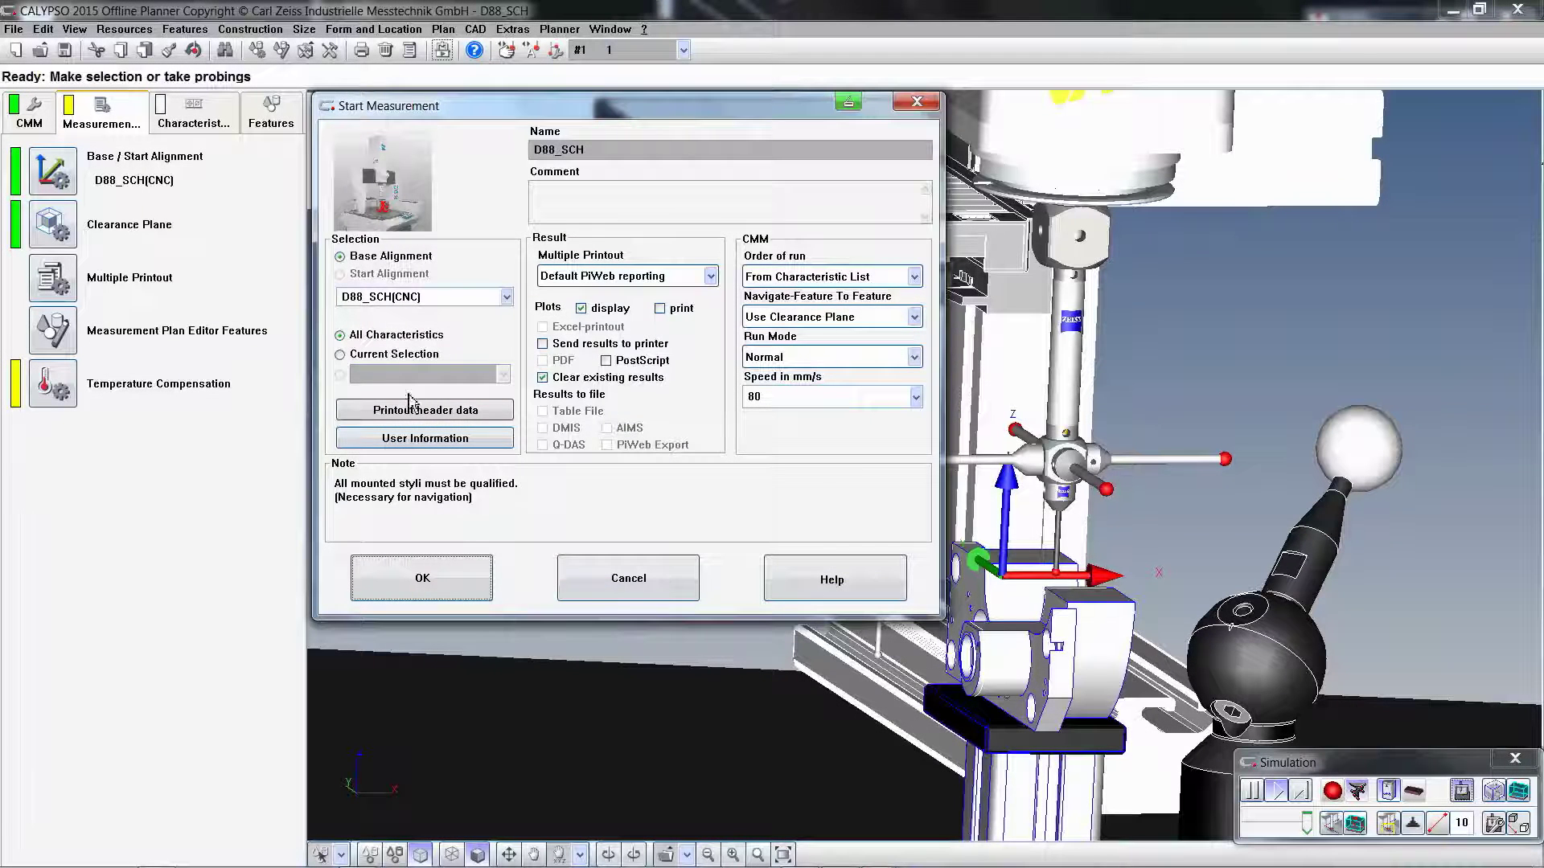
Step: Confirm the run's header inputs with Drawingindex 22 and Processingmachine ZEISS
{"action": "left_click", "coordinate": [410, 408]}
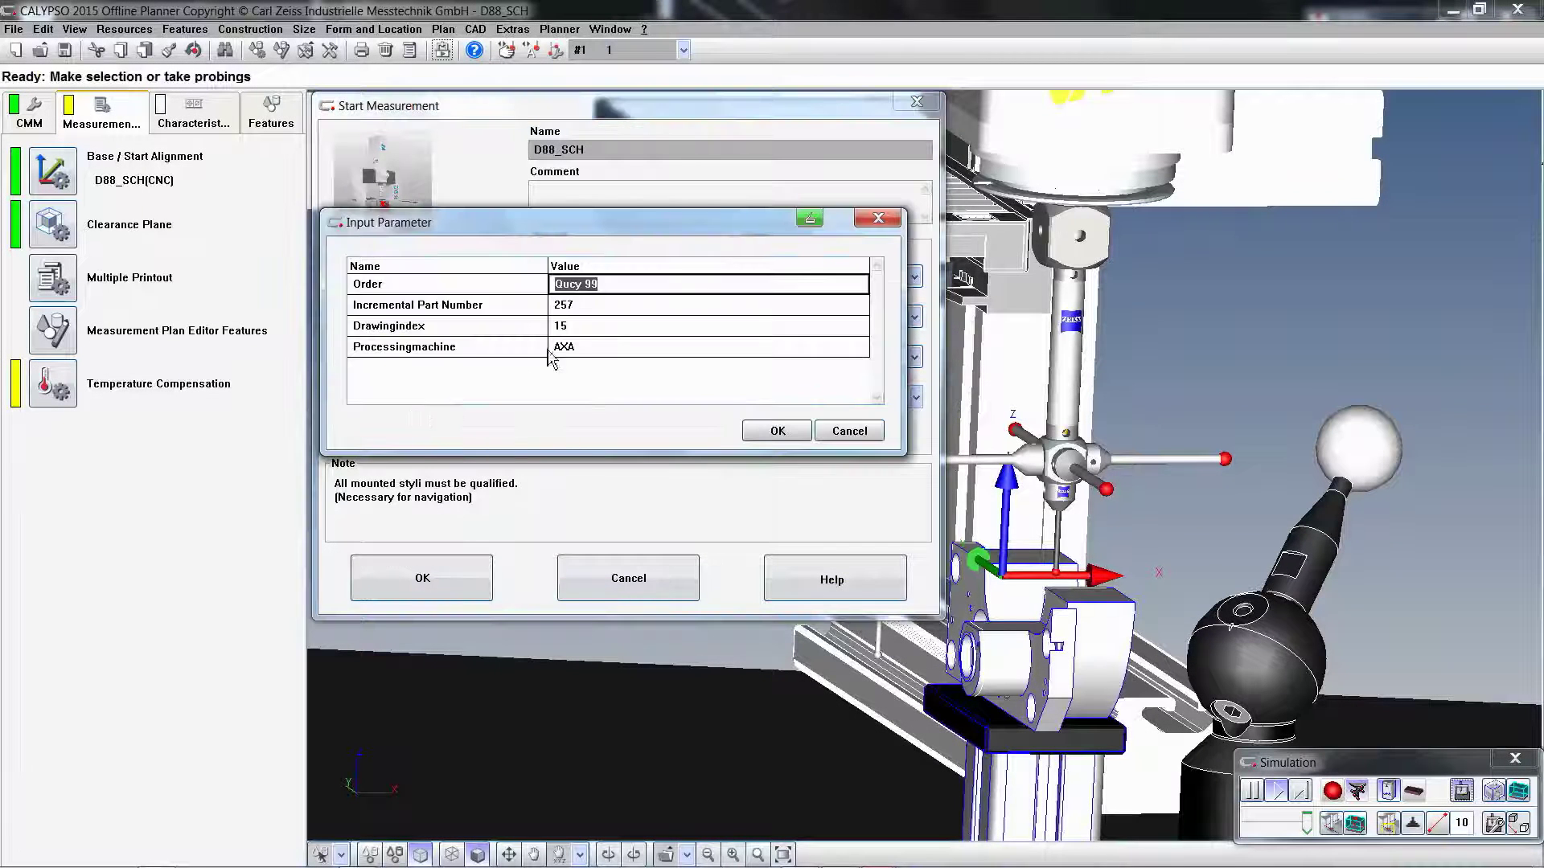
{"action": "left_click", "coordinate": [584, 326]}
{"action": "type", "text": "22"}
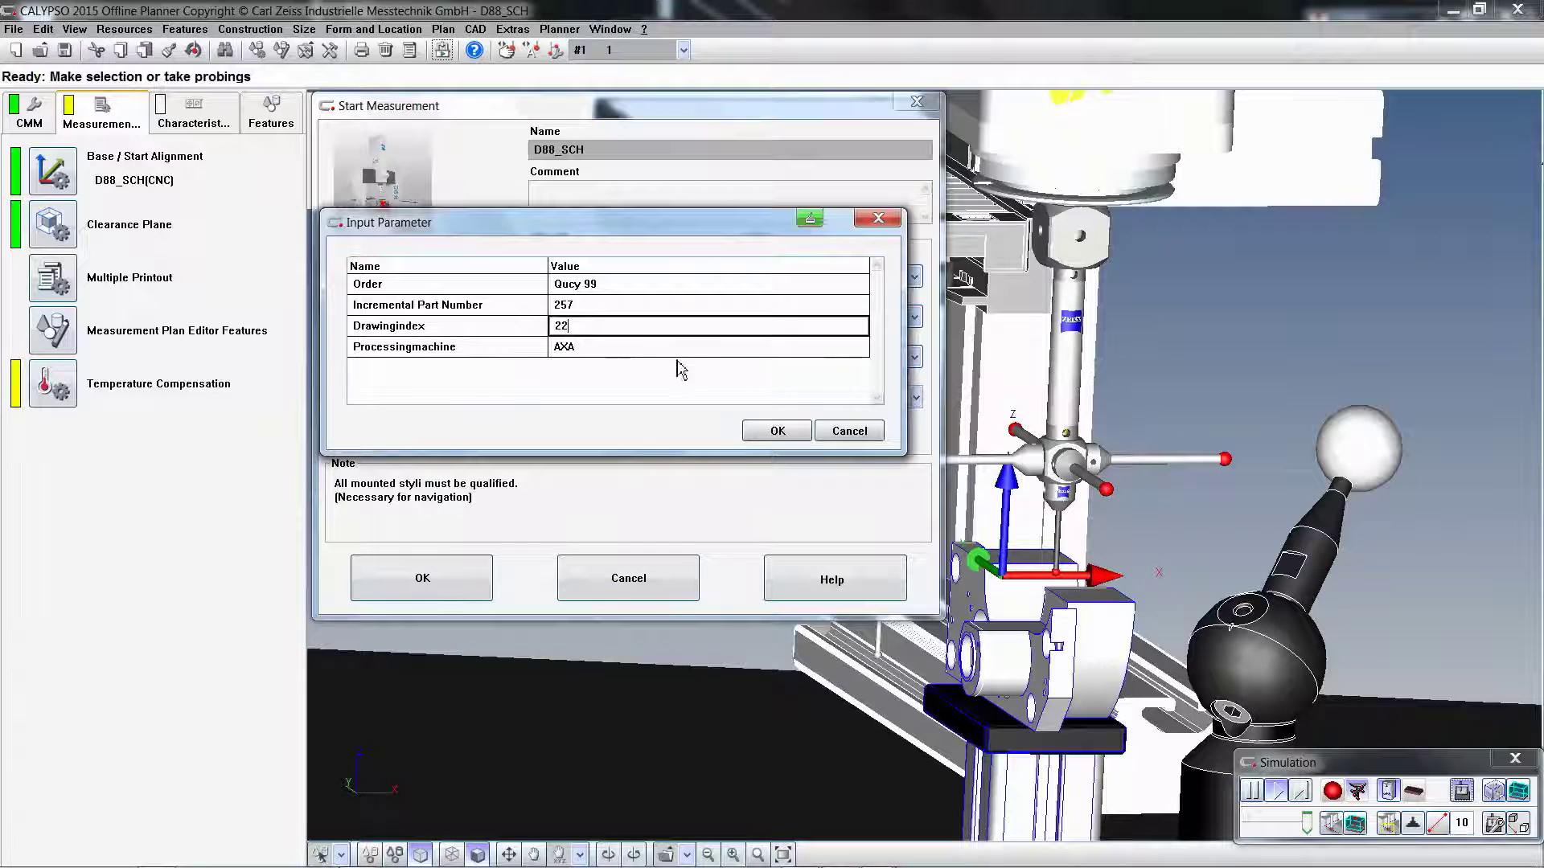
{"action": "left_click", "coordinate": [724, 346]}
{"action": "left_click", "coordinate": [859, 347]}
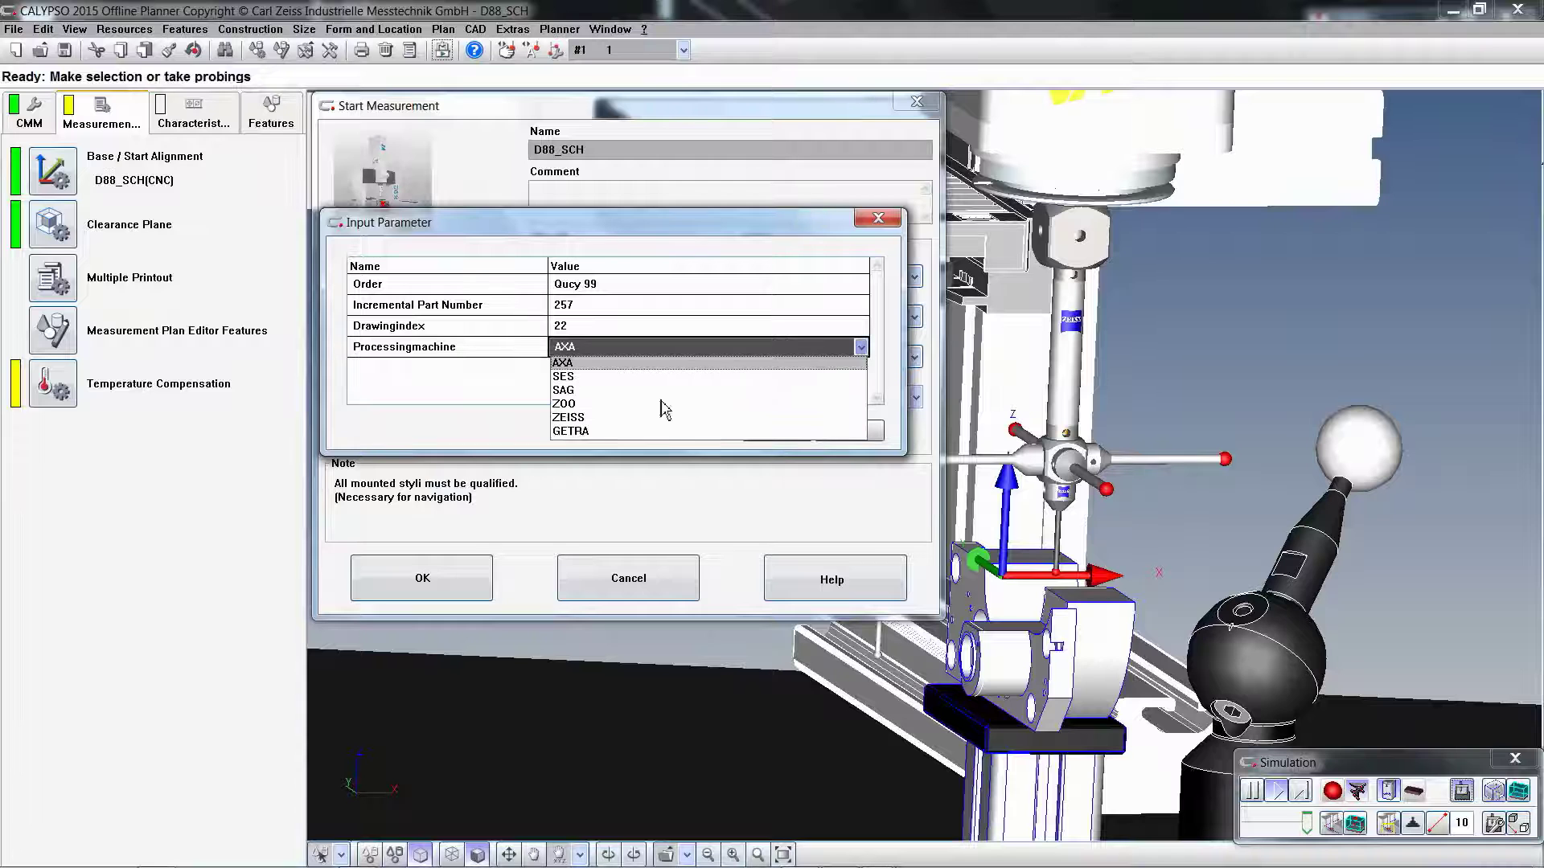
{"action": "left_click", "coordinate": [597, 419]}
{"action": "left_click", "coordinate": [777, 431]}
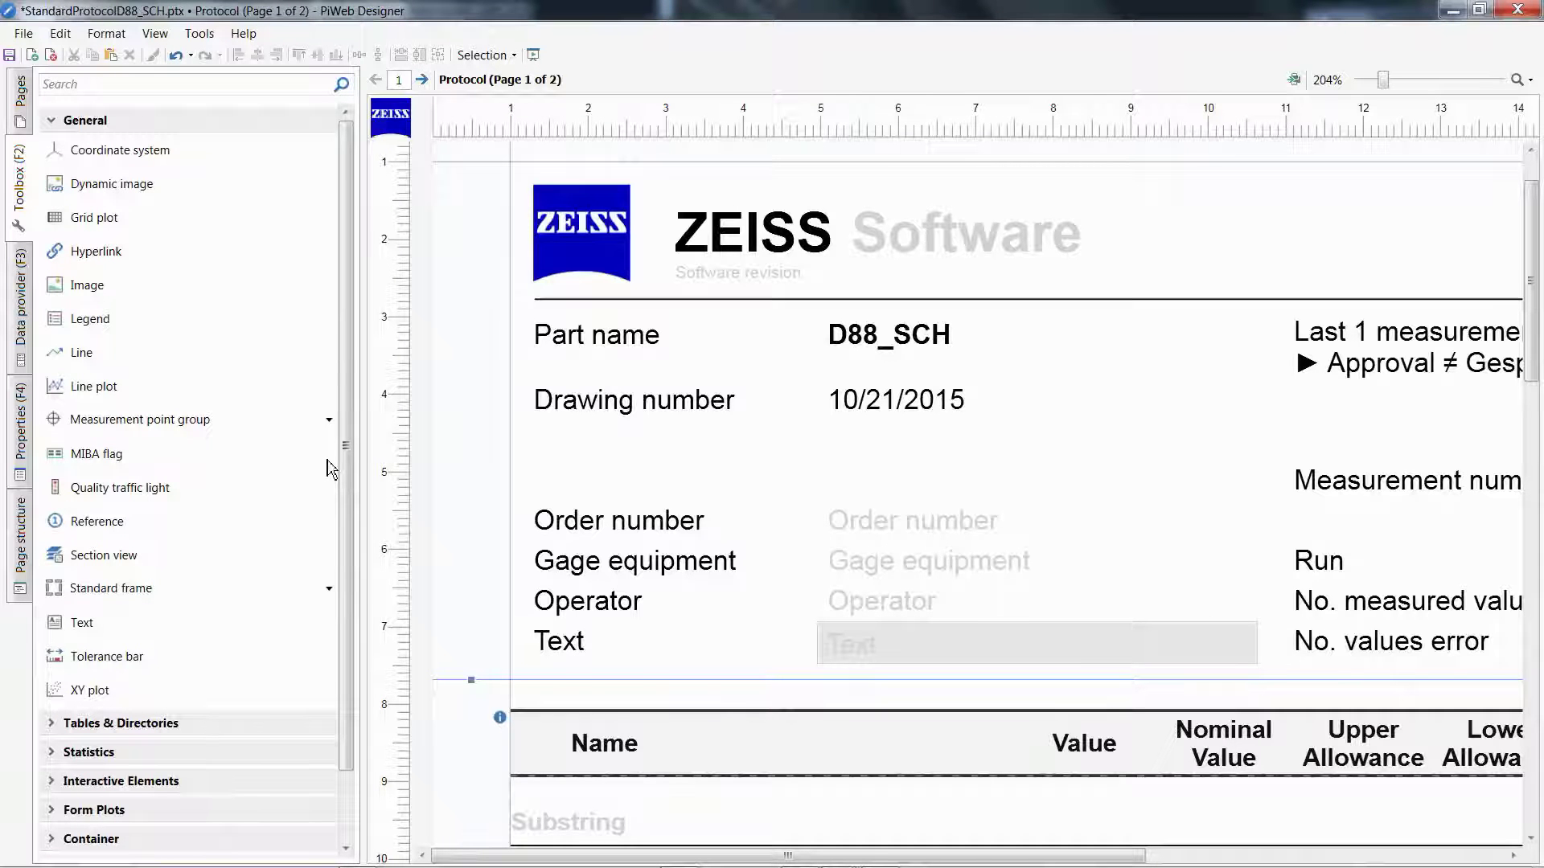
Step: Add a widened 'Drawingindex' text label below Drawing number and copy it into the value column
{"action": "mouse_move", "coordinate": [82, 622]}
{"action": "left_mouse_down"}
{"action": "mouse_move", "coordinate": [579, 437]}
{"action": "mouse_move", "coordinate": [558, 440]}
{"action": "left_mouse_up"}
{"action": "left_click_drag", "start_coordinate": [674, 441], "coordinate": [811, 441]}
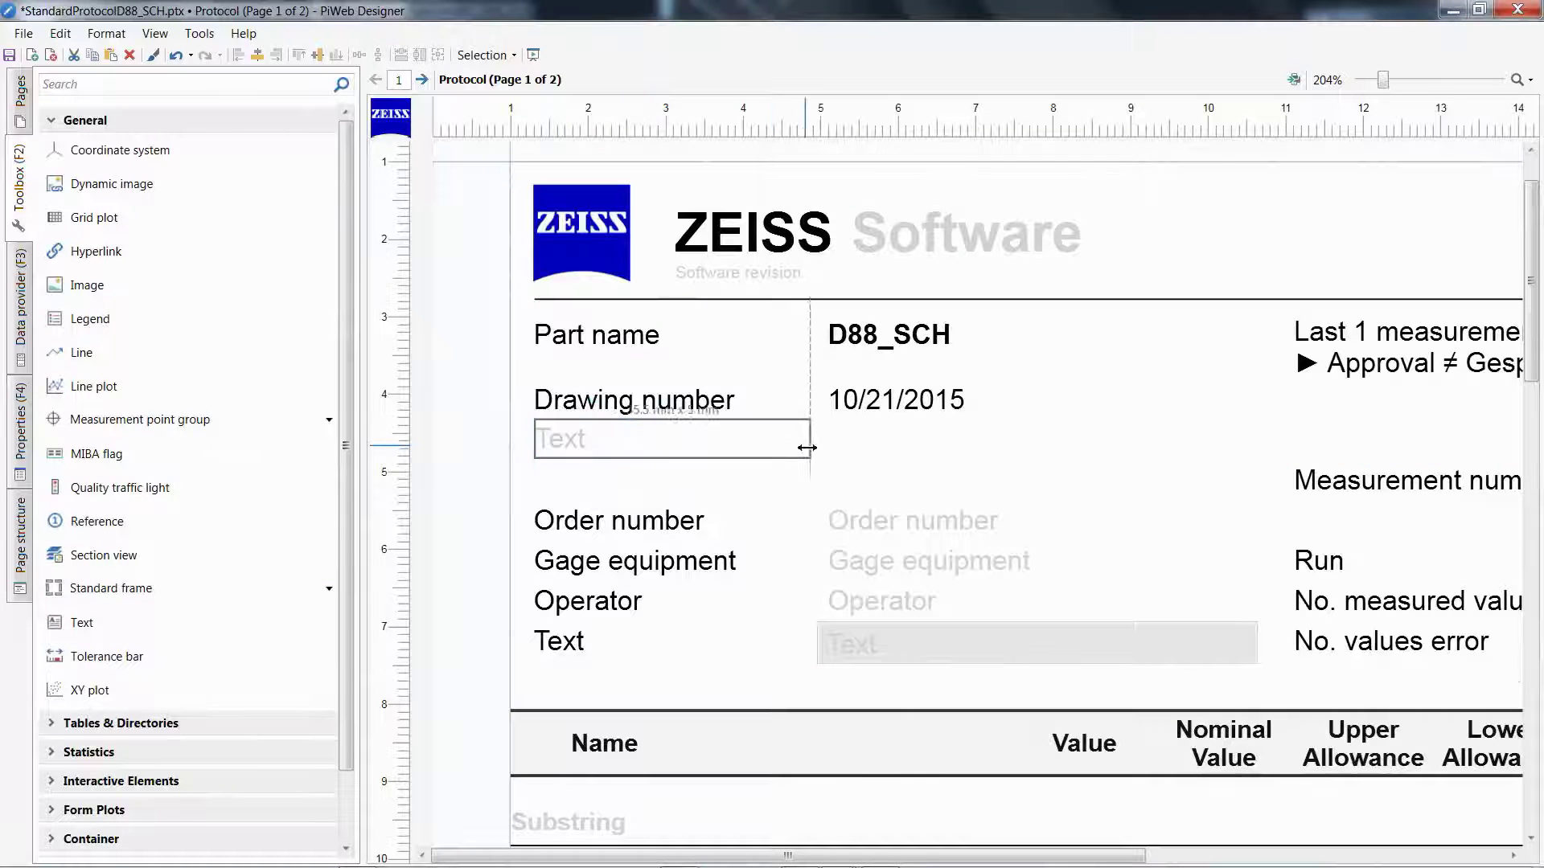
{"action": "double_click", "coordinate": [592, 446]}
{"action": "type", "text": "Draw"}
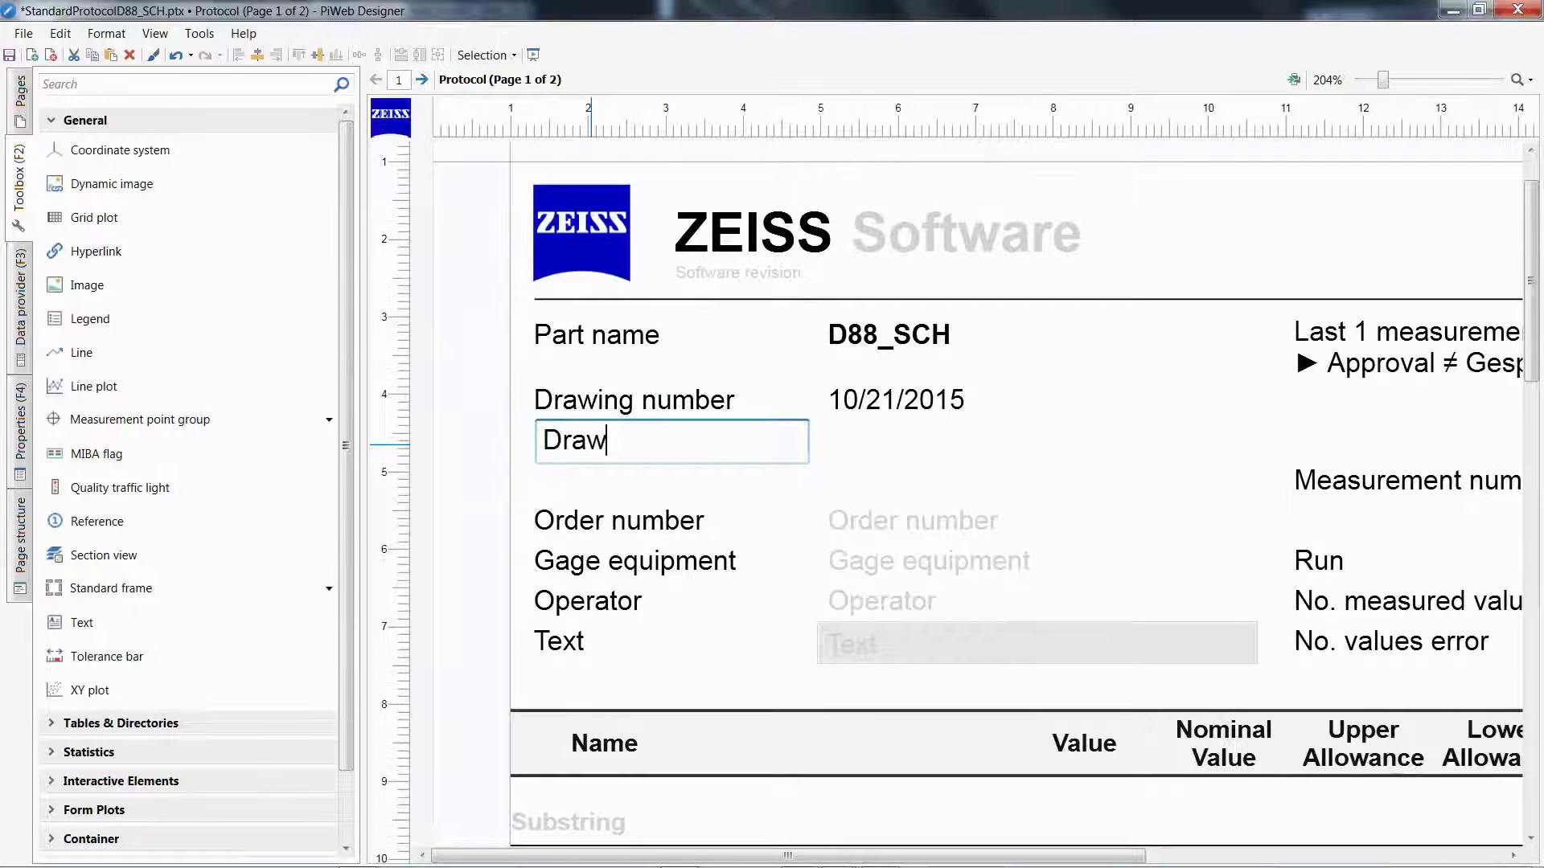
{"action": "type", "text": "ingindex"}
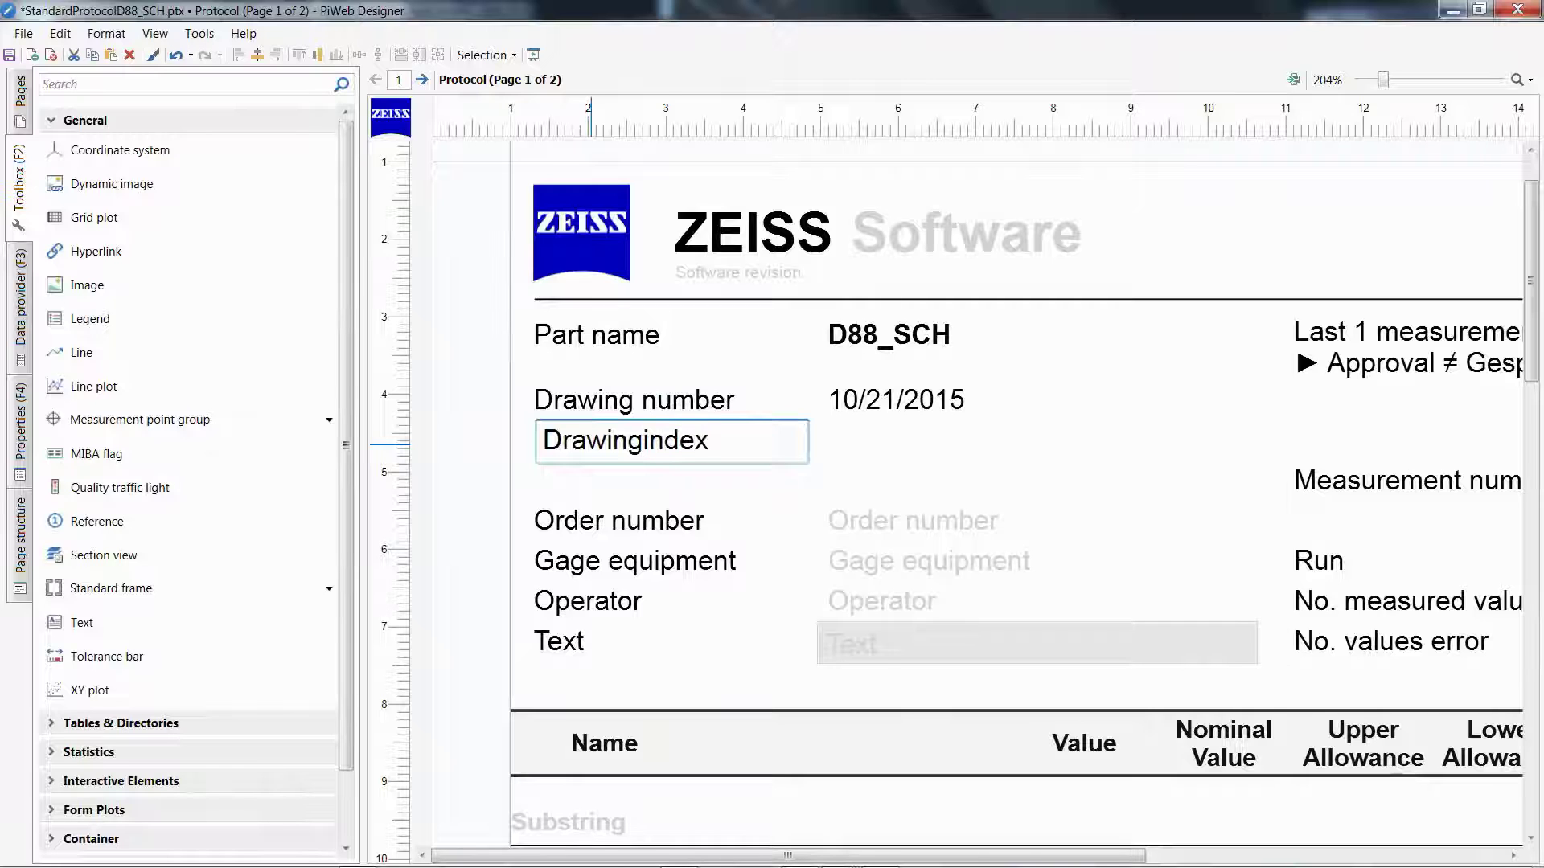
{"action": "left_click", "coordinate": [770, 420]}
{"action": "left_click", "coordinate": [709, 447]}
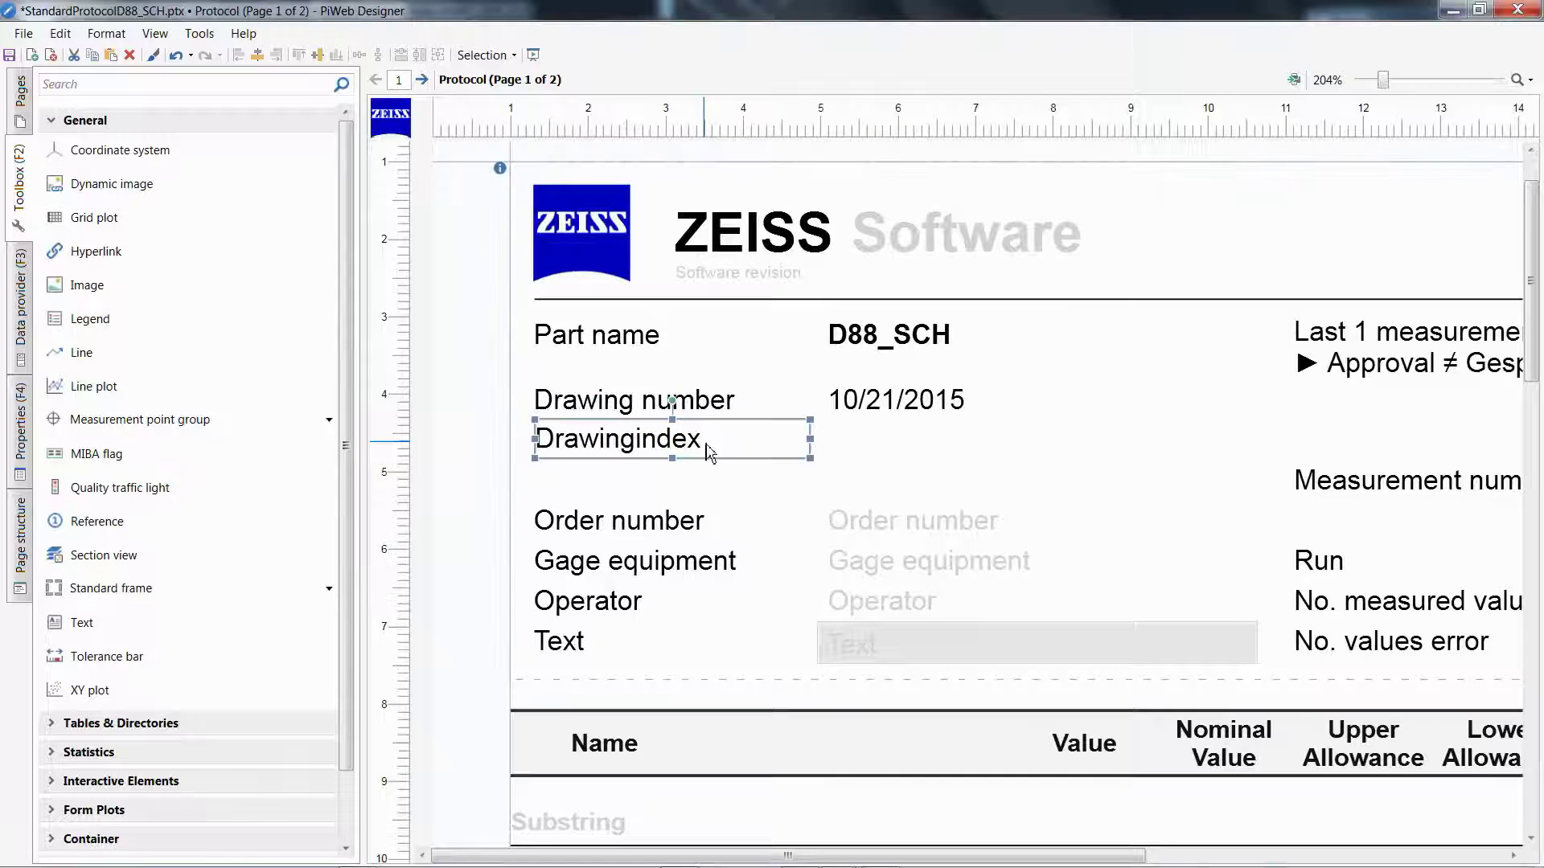
{"action": "mouse_move", "coordinate": [709, 443]}
{"action": "left_mouse_down"}
{"action": "mouse_move", "coordinate": [842, 455]}
{"action": "mouse_move", "coordinate": [886, 434]}
{"action": "left_mouse_up"}
Step: Bind the copied Drawingindex field to the Property (Name-Value-Pair) key 'u_drawingindex'
{"action": "right_click", "coordinate": [886, 438]}
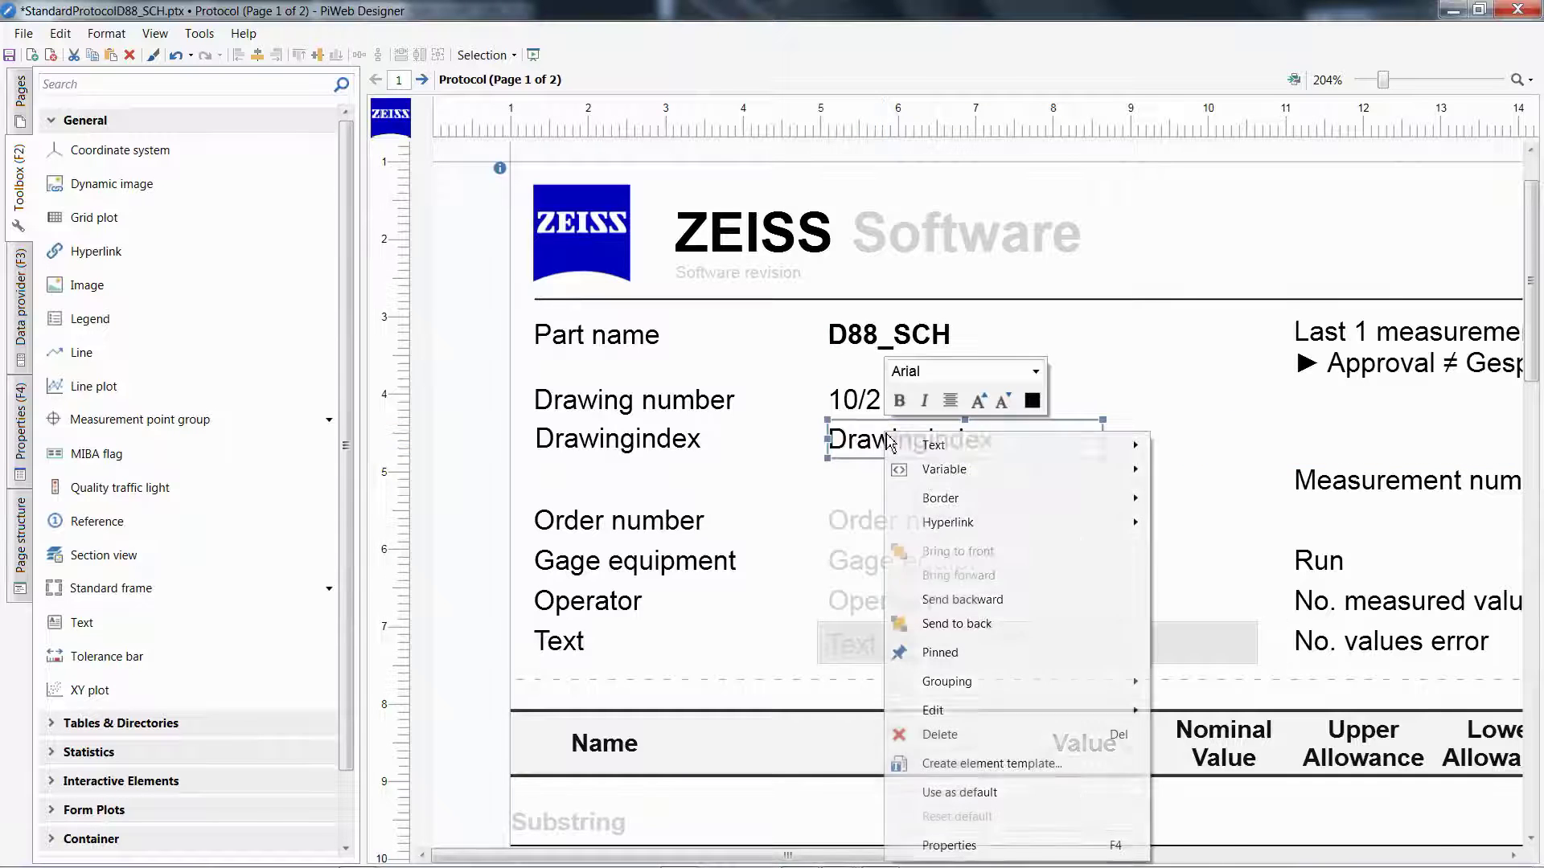
{"action": "mouse_move", "coordinate": [943, 470]}
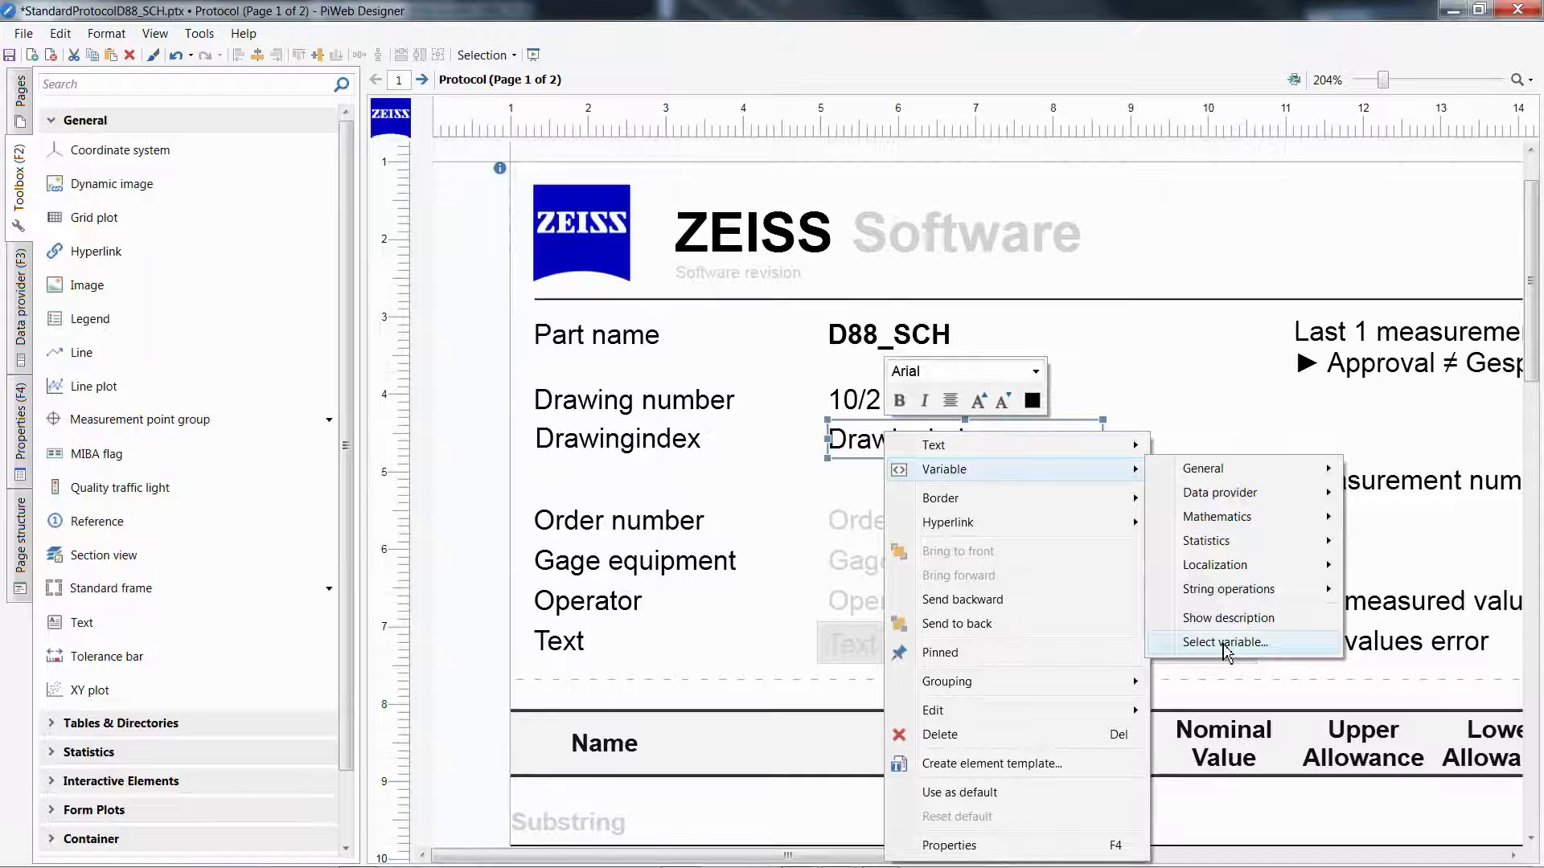
{"action": "left_click", "coordinate": [1226, 642]}
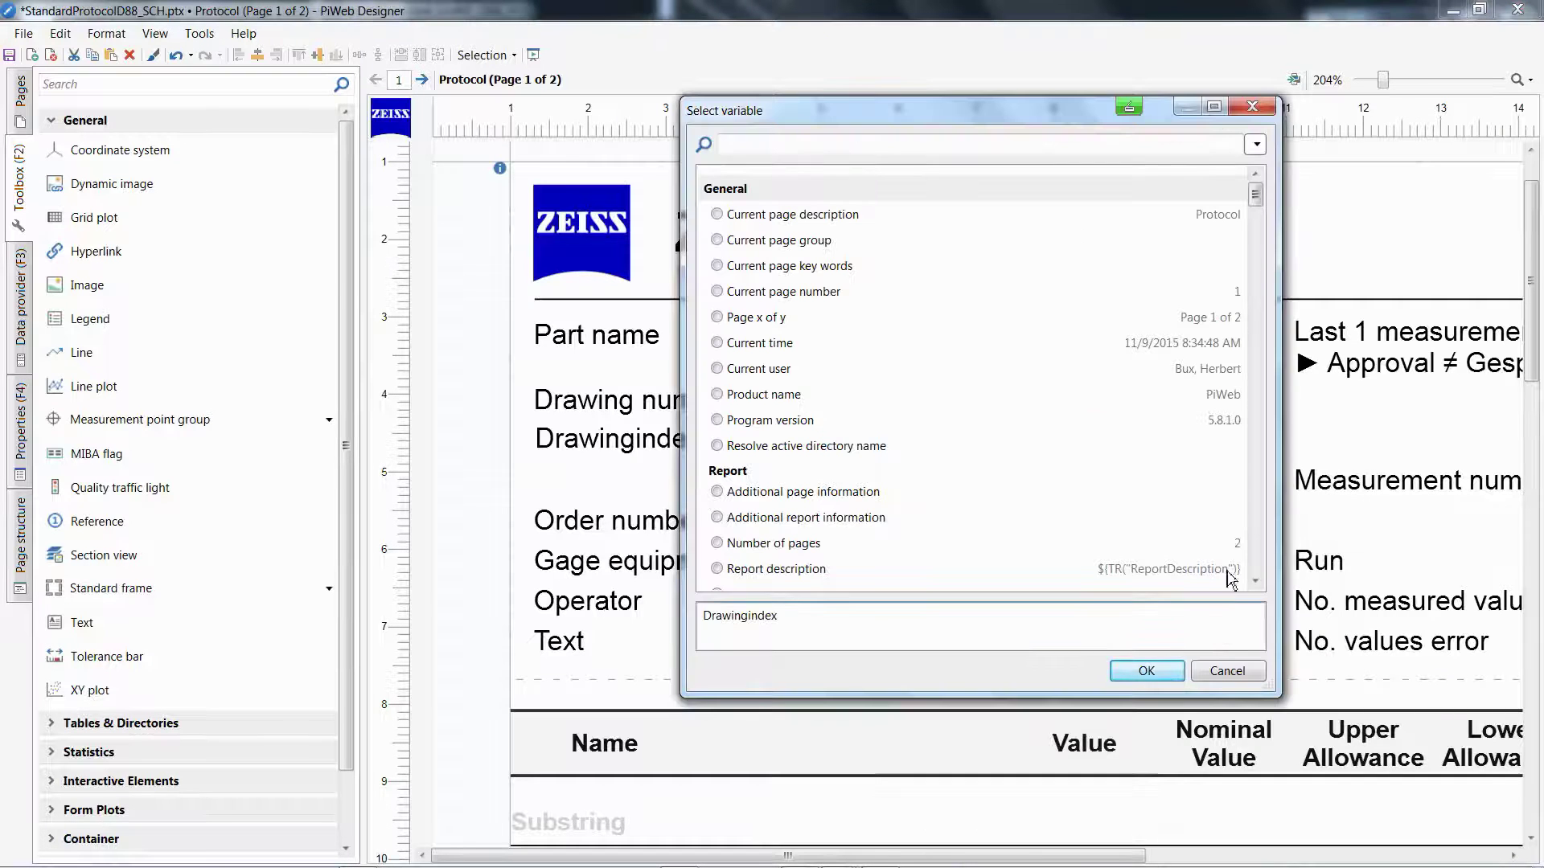
{"action": "left_click_drag", "start_coordinate": [1255, 194], "coordinate": [1259, 281]}
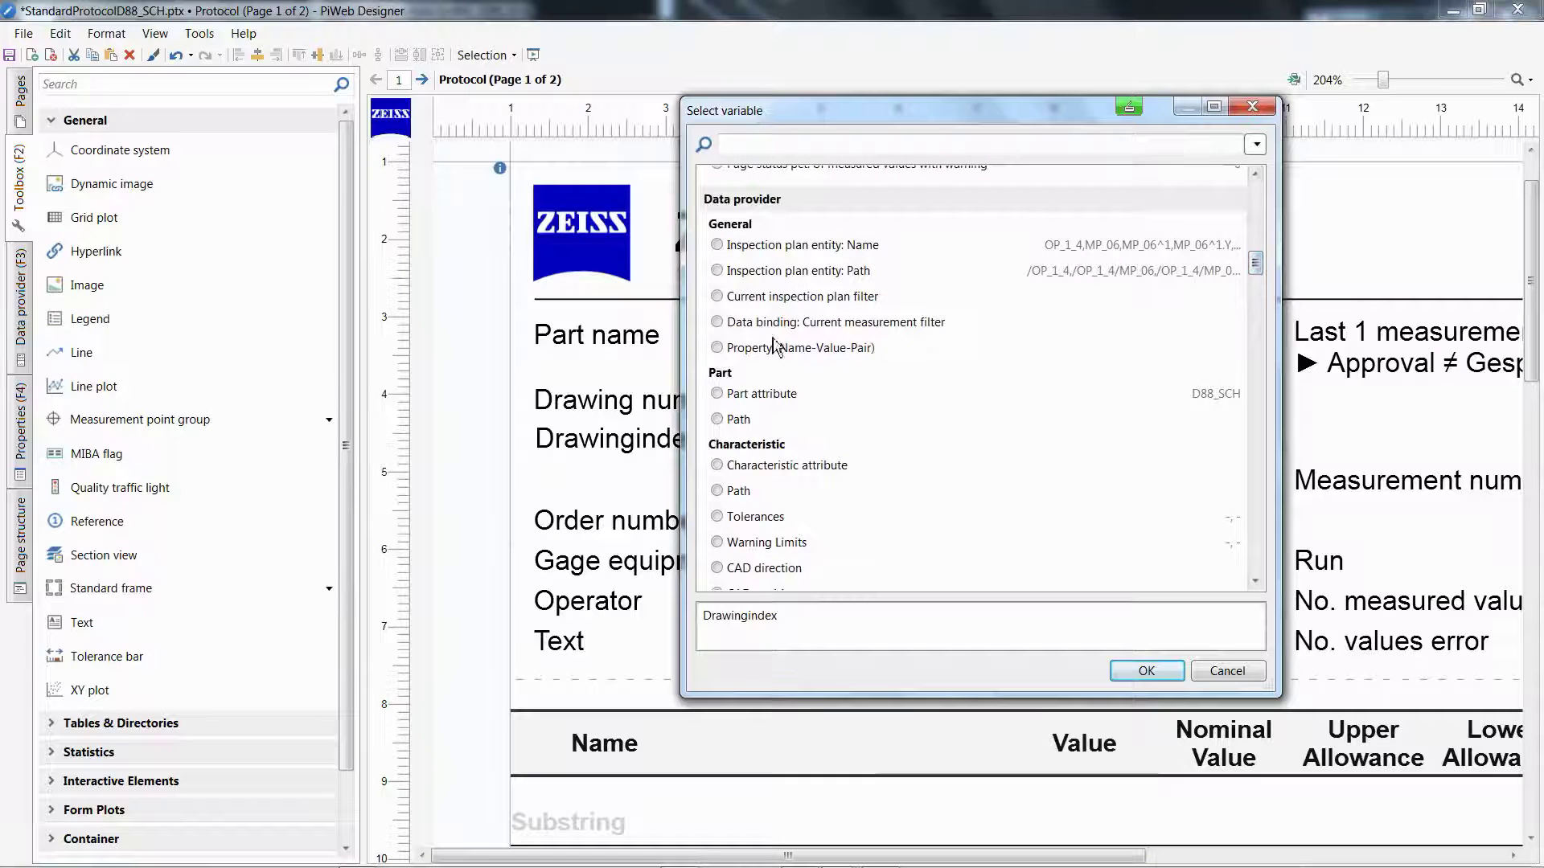
{"action": "left_click", "coordinate": [717, 348]}
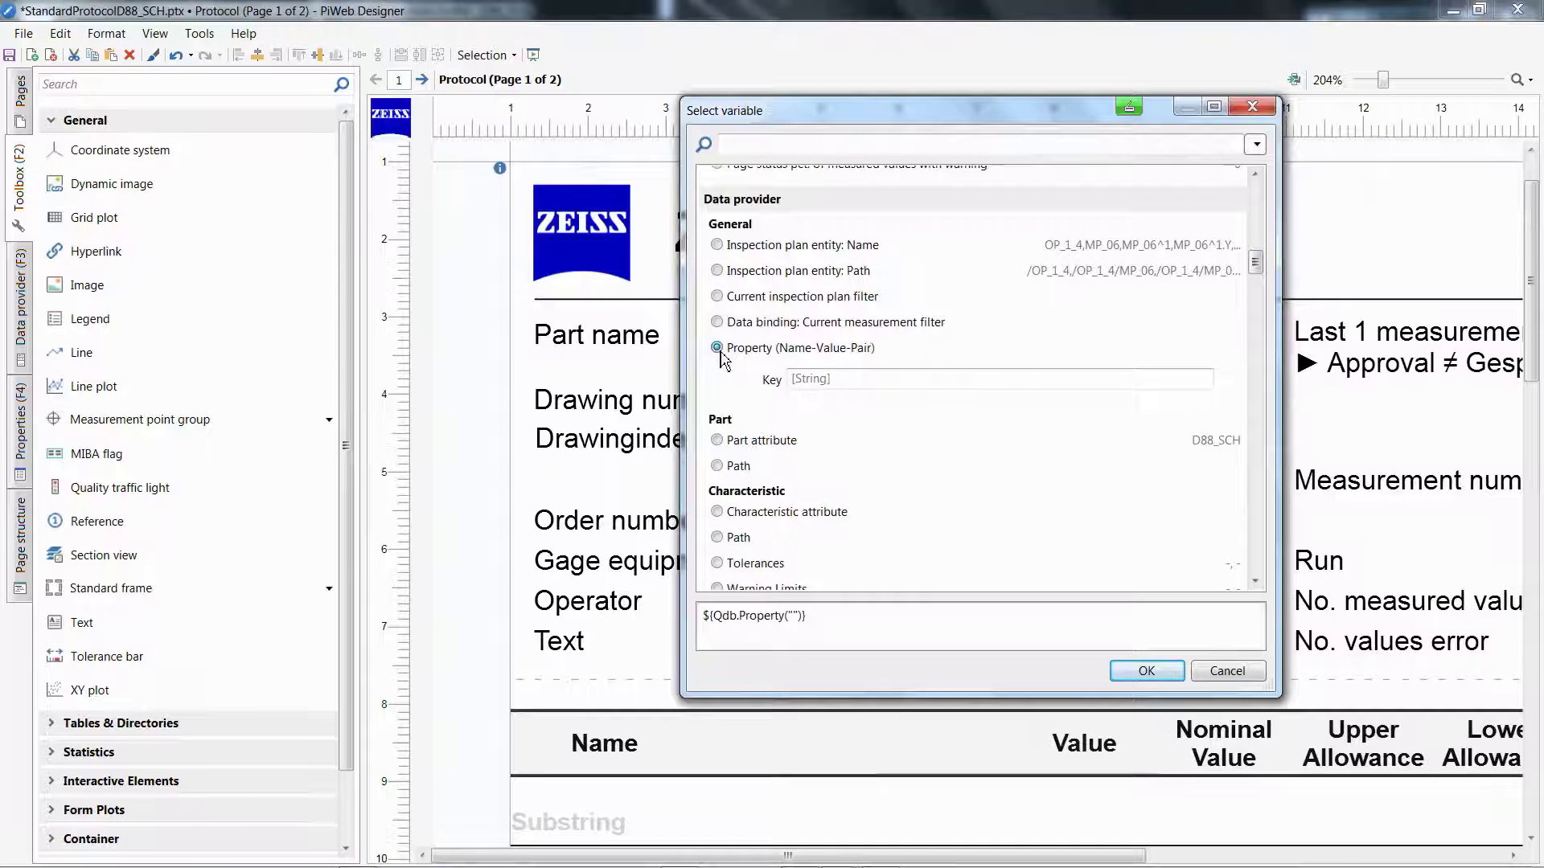
{"action": "left_click", "coordinate": [830, 380]}
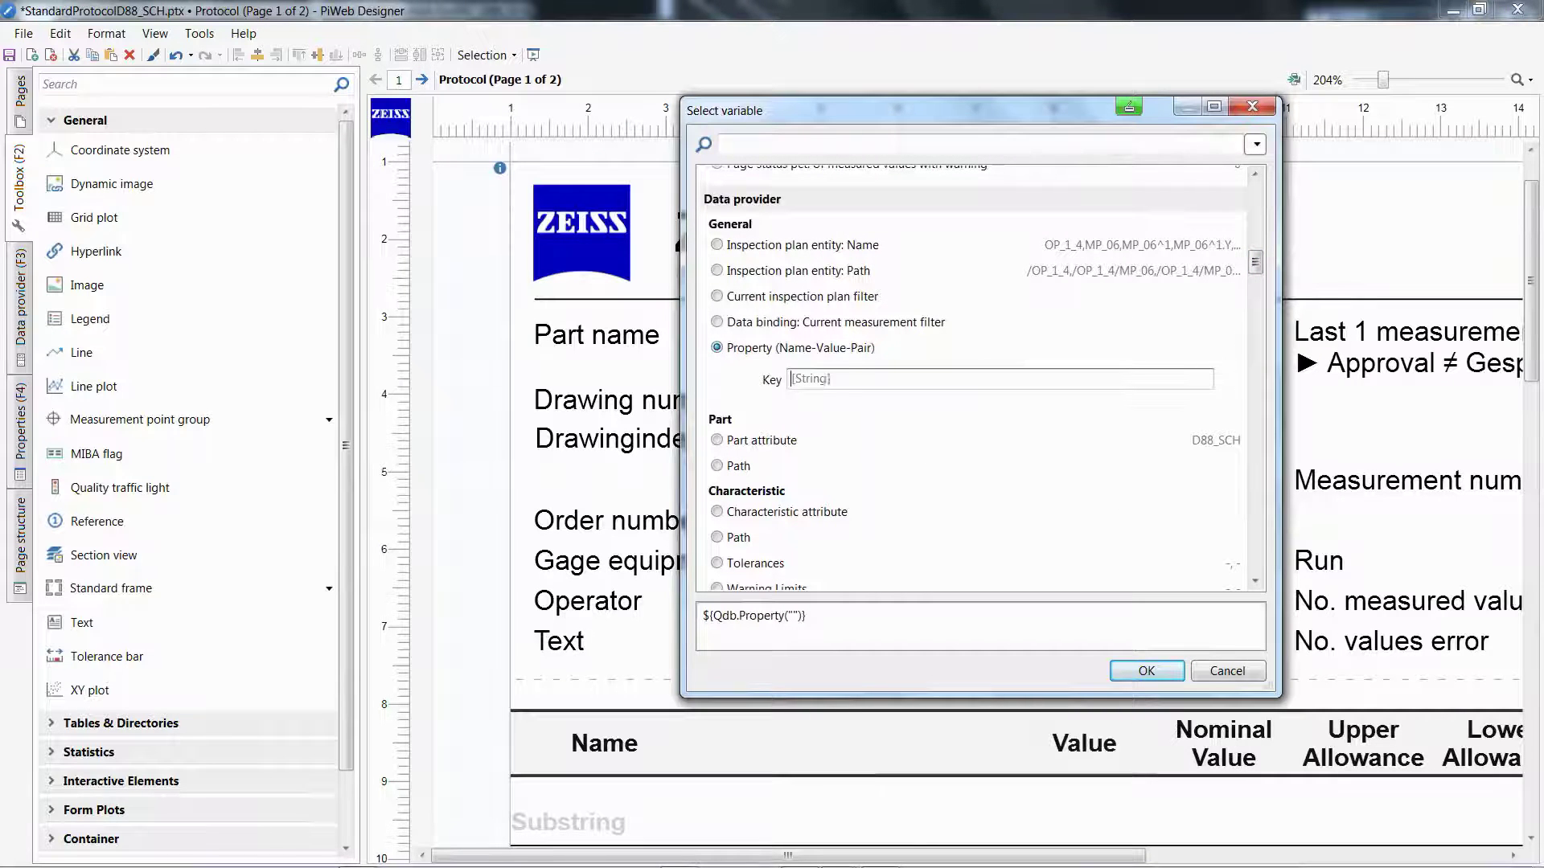
{"action": "type", "text": "'\"u_drawi"}
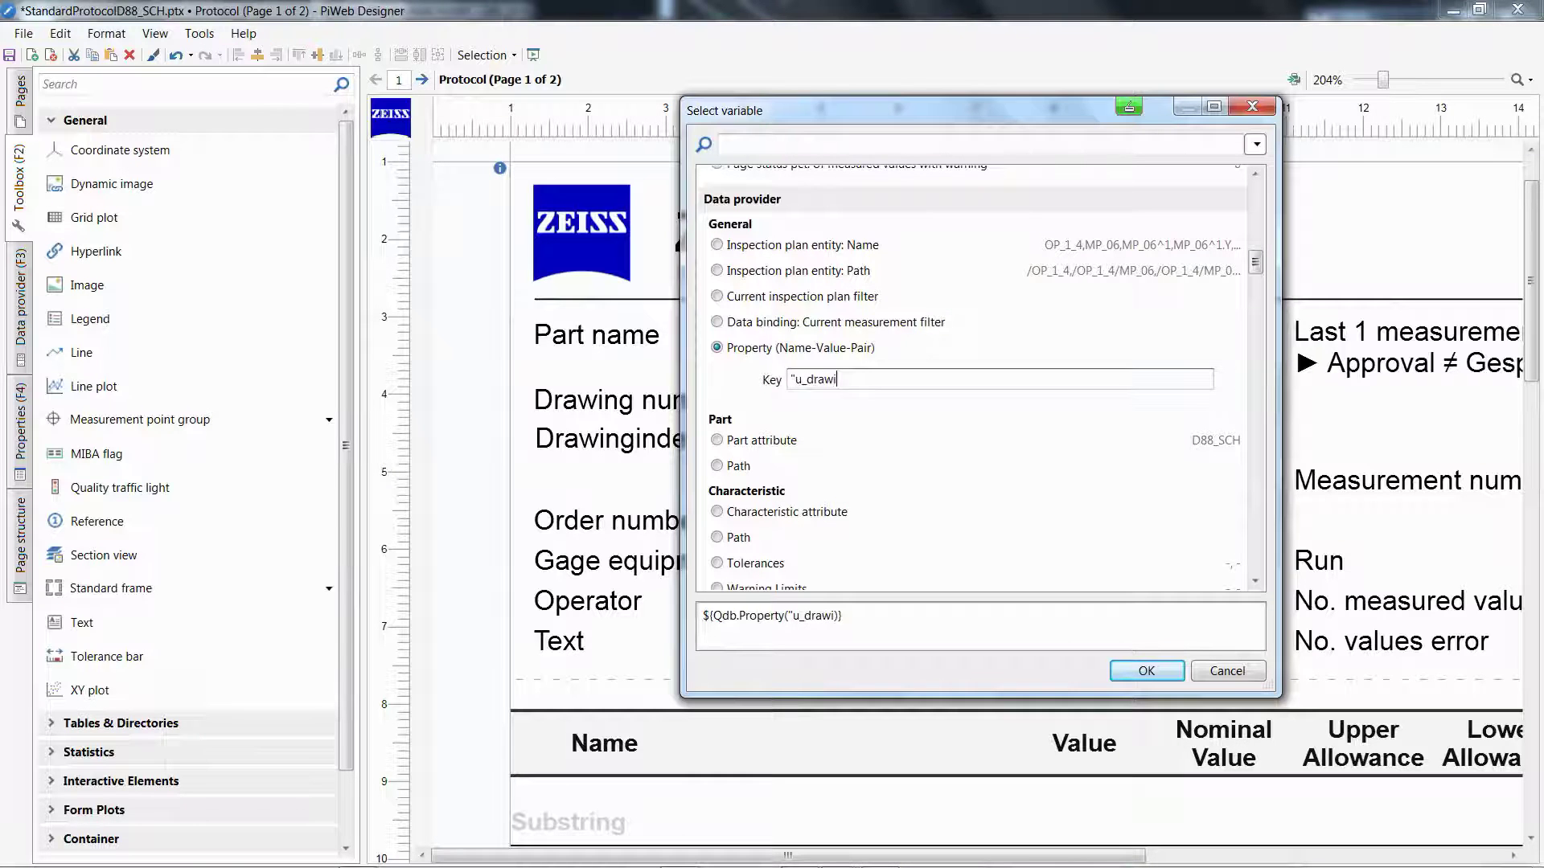
{"action": "type", "text": "ndex\""}
{"action": "left_click", "coordinate": [1145, 672]}
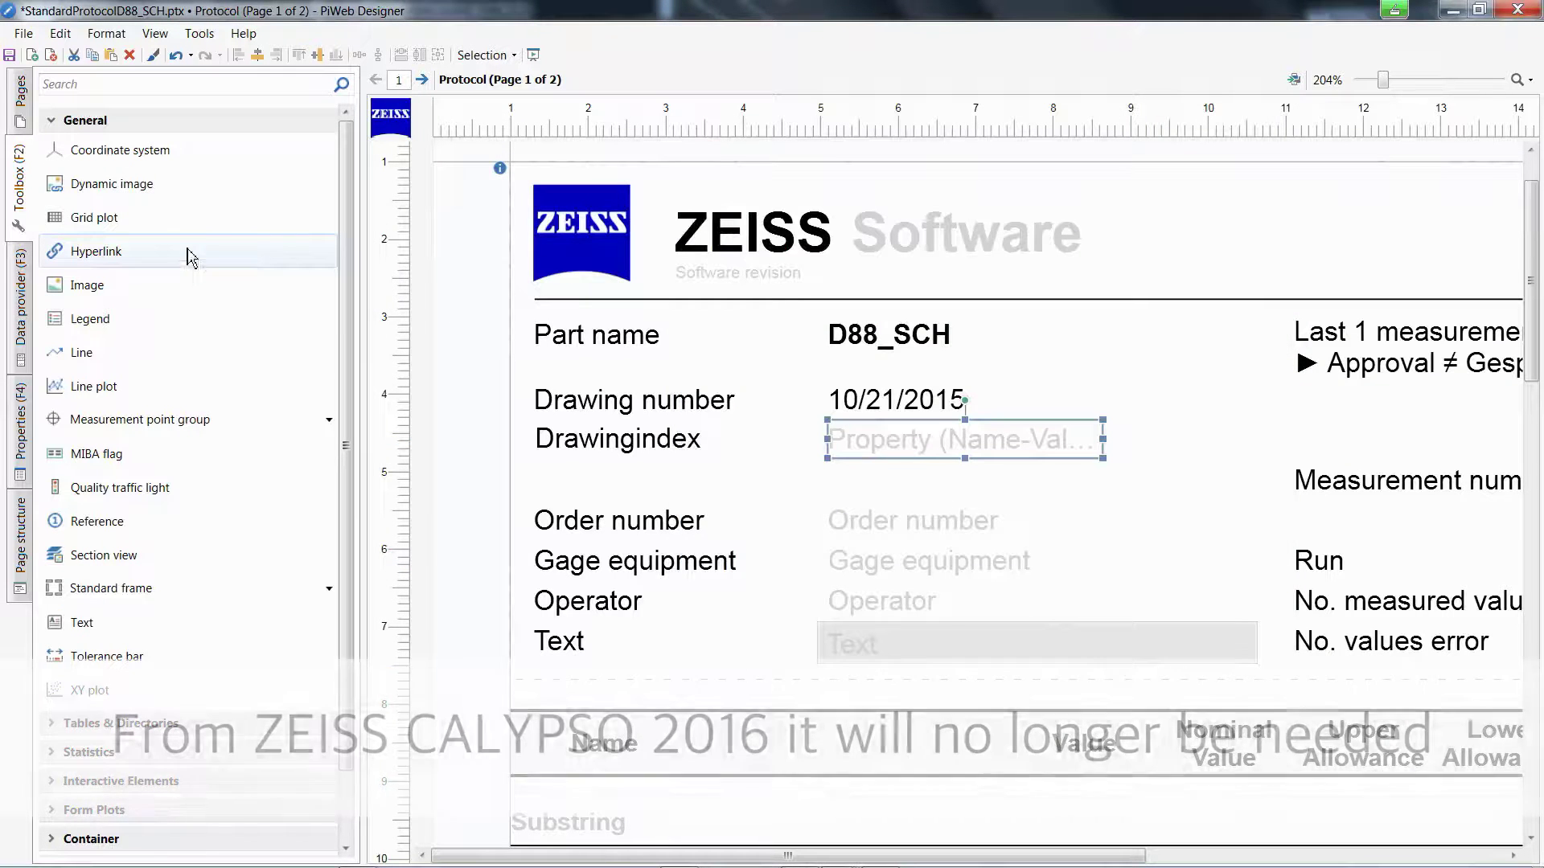
Step: Make the D88_SCH root part the field's data binding, accepting the warning
{"action": "left_click", "coordinate": [21, 296]}
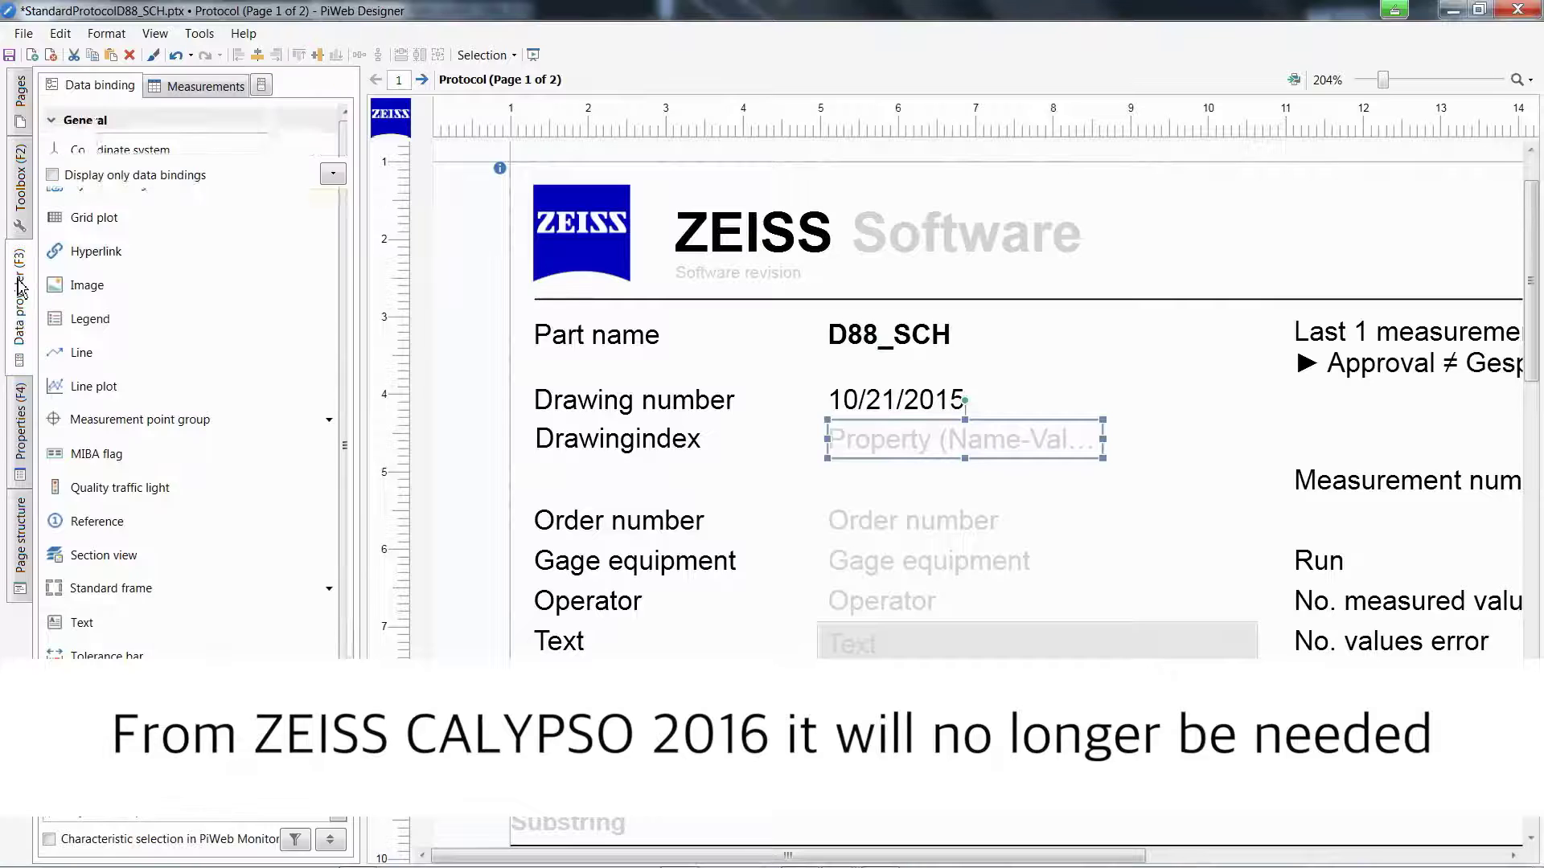
{"action": "left_click", "coordinate": [57, 229]}
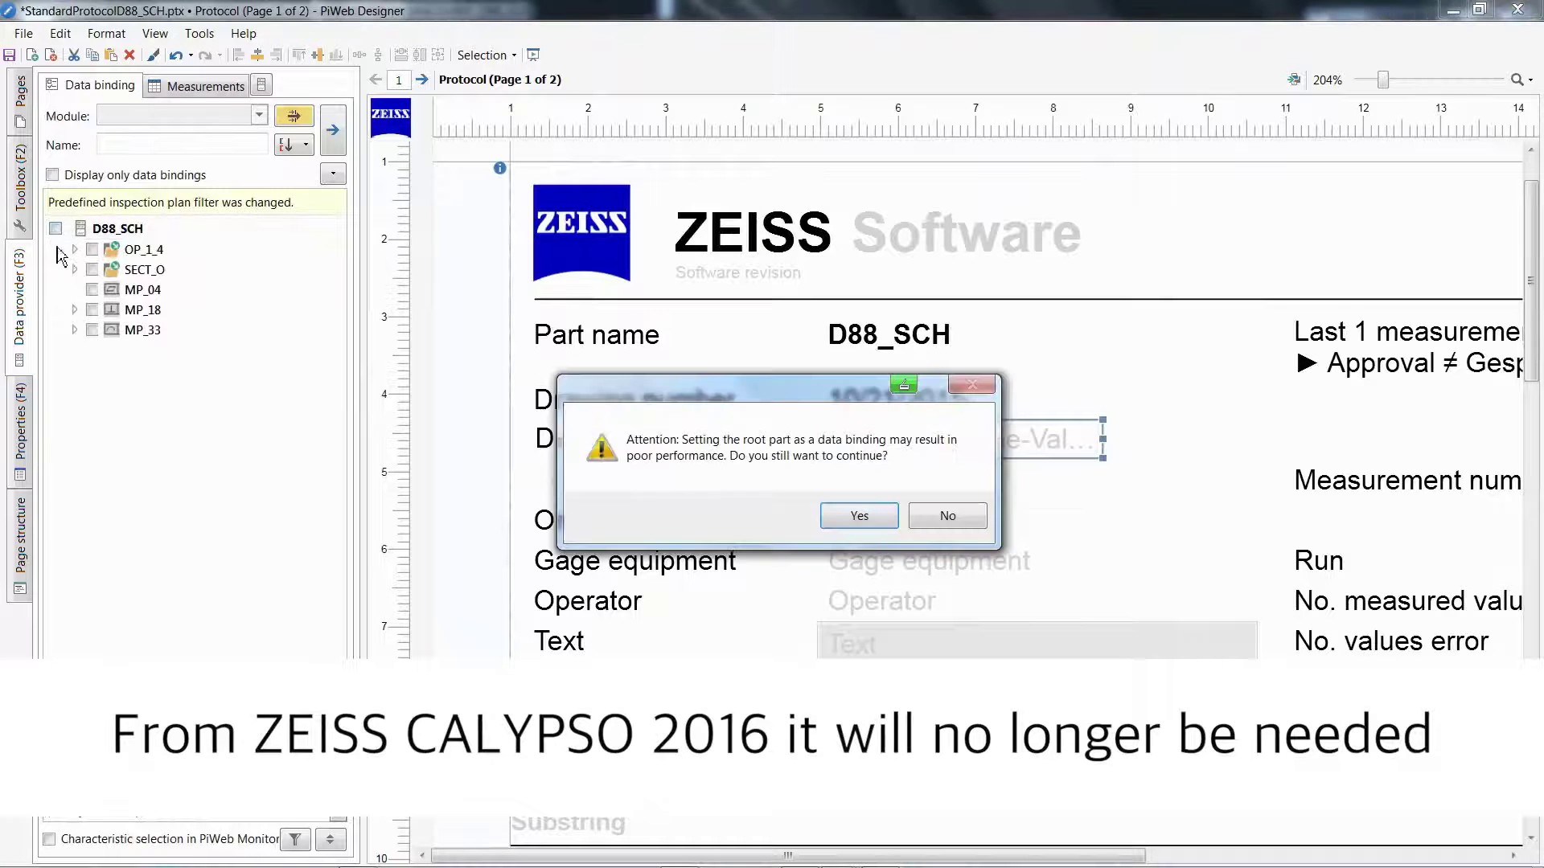
{"action": "left_click", "coordinate": [860, 517]}
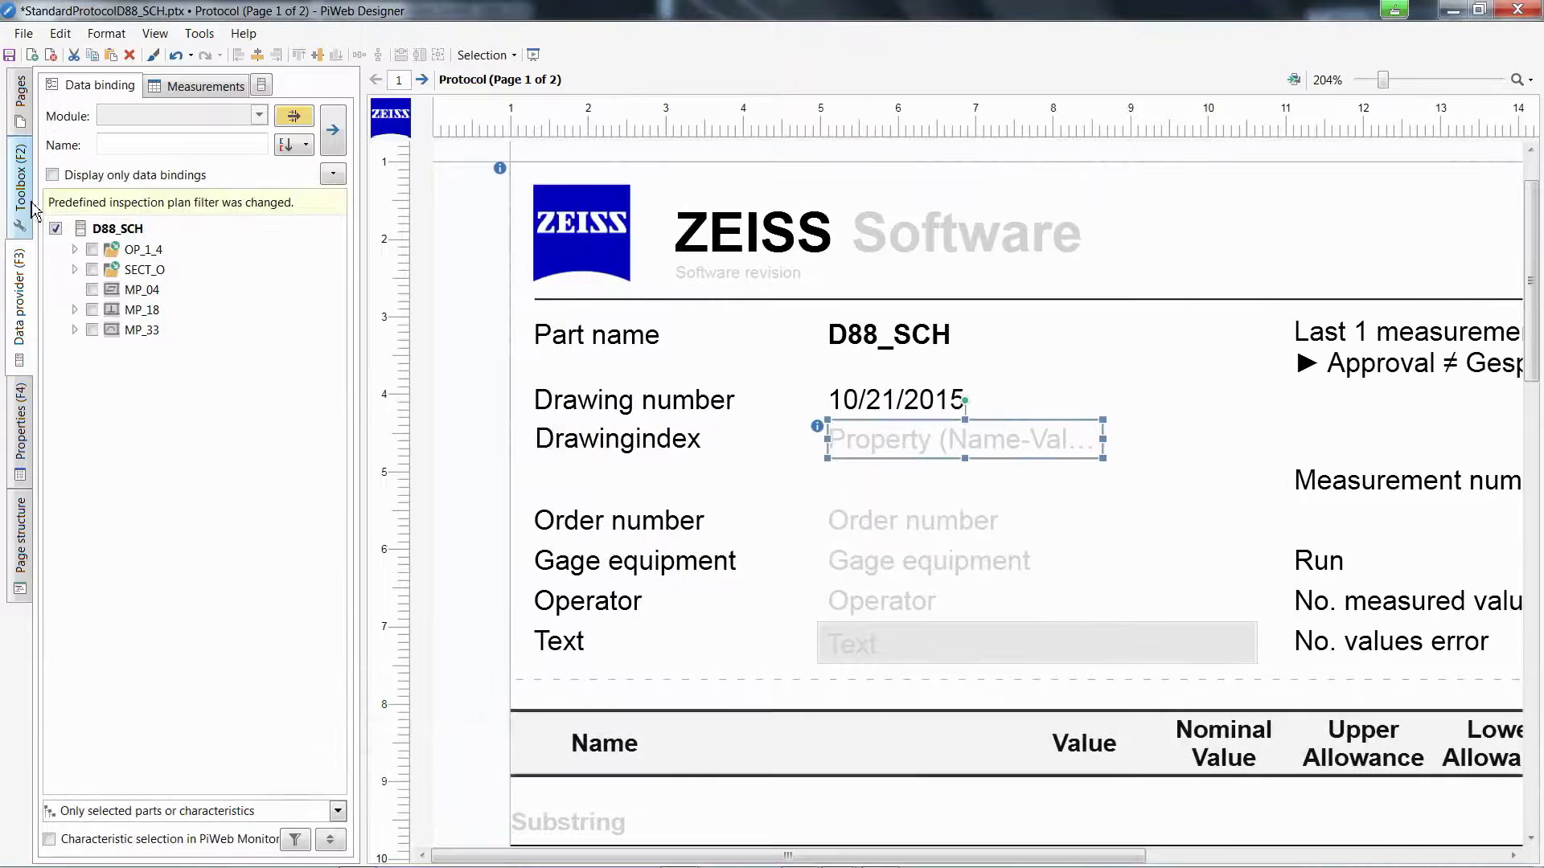
{"action": "left_click", "coordinate": [24, 193]}
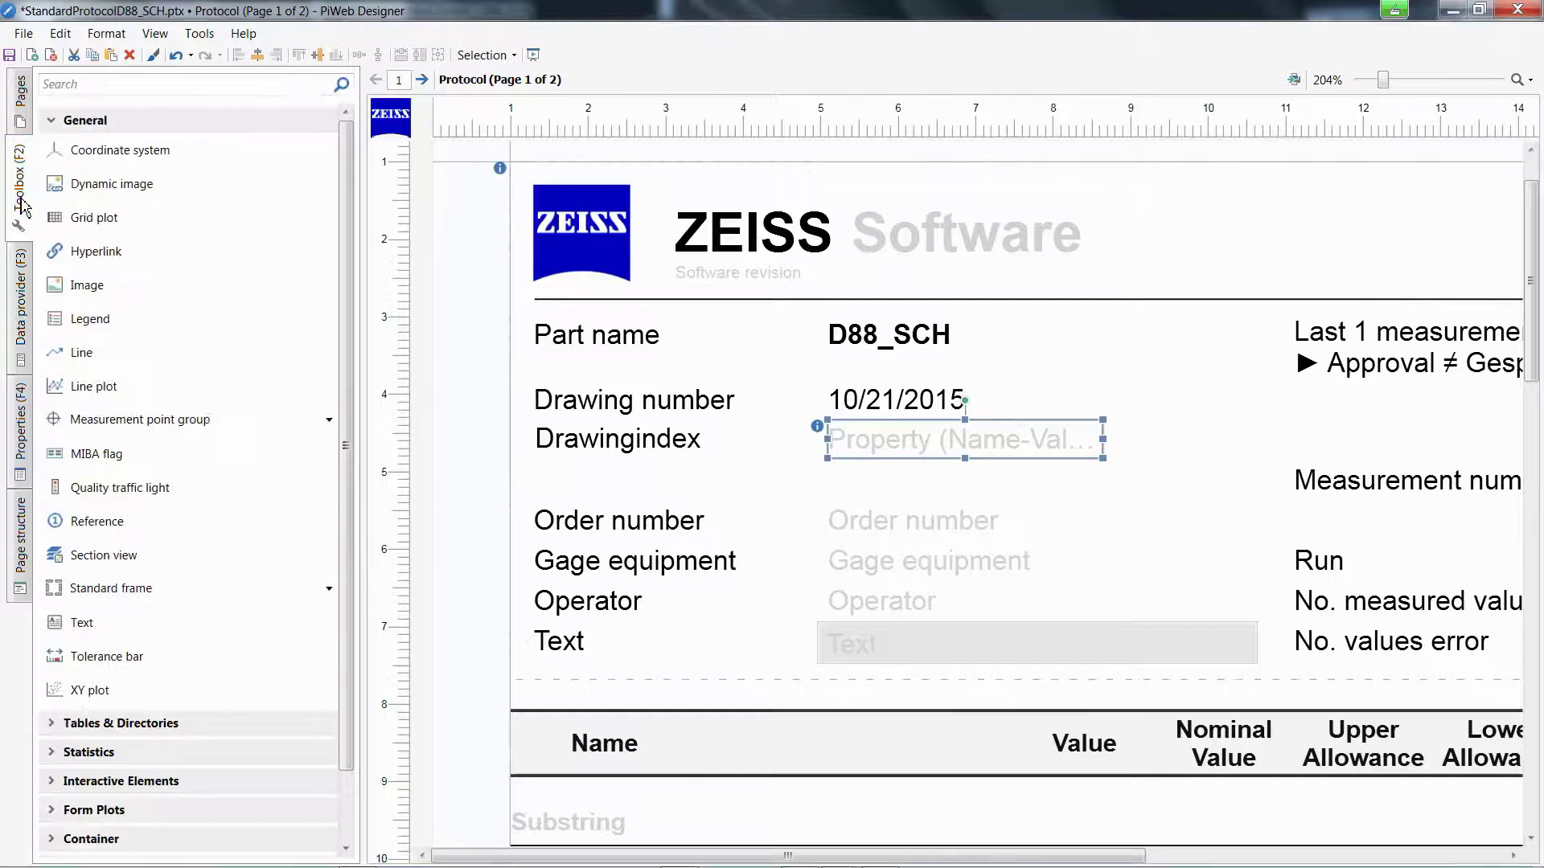
Step: Add a widened 'Processingmachine' text label below Drawingindex and copy it into the value column
{"action": "left_click", "coordinate": [81, 623]}
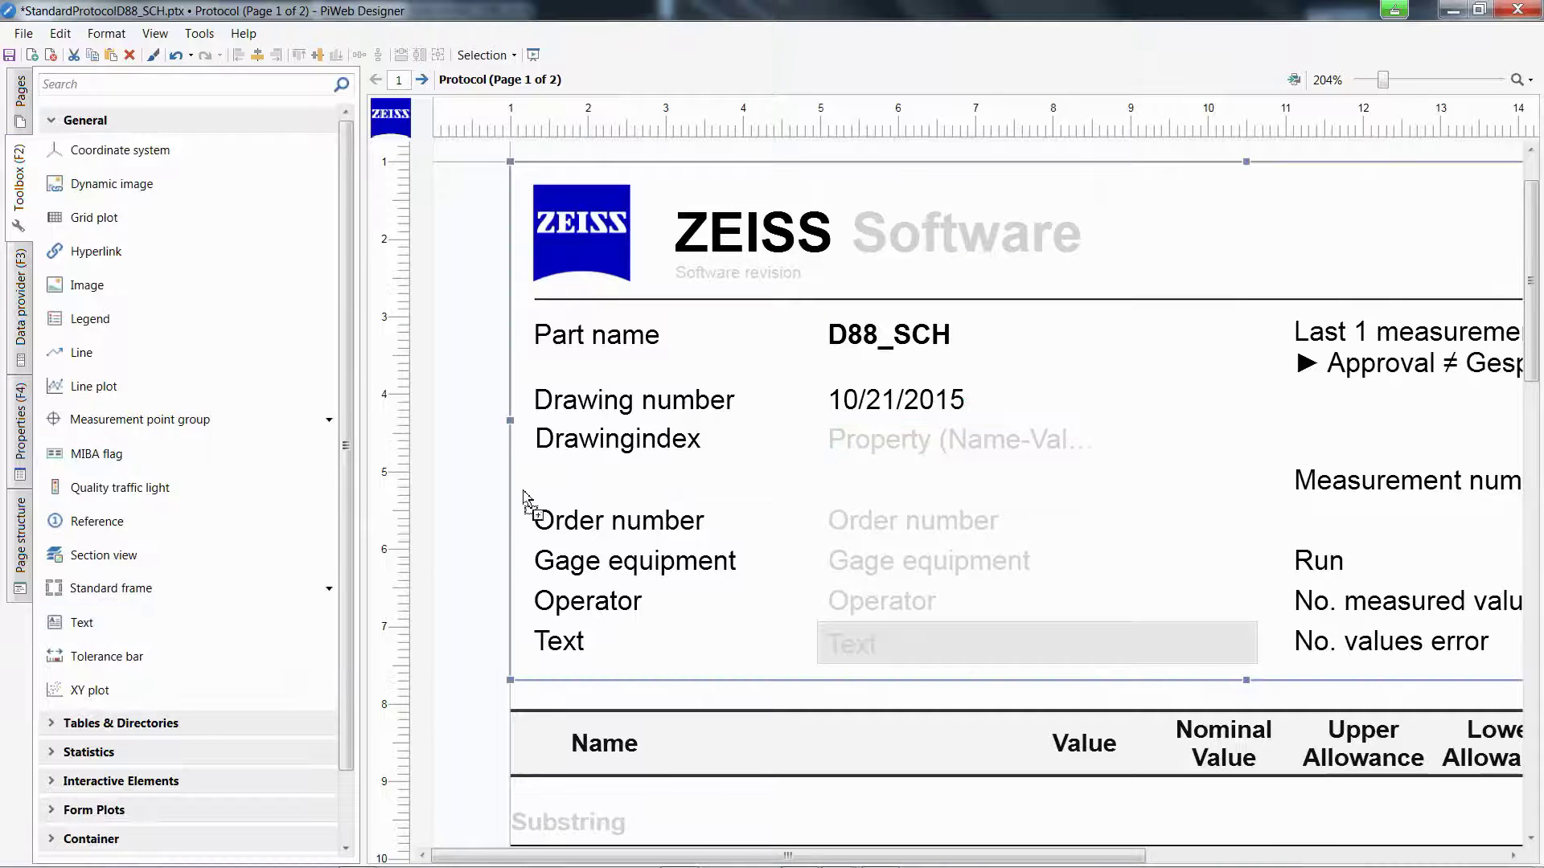
{"action": "left_click_drag", "start_coordinate": [704, 497], "coordinate": [558, 477]}
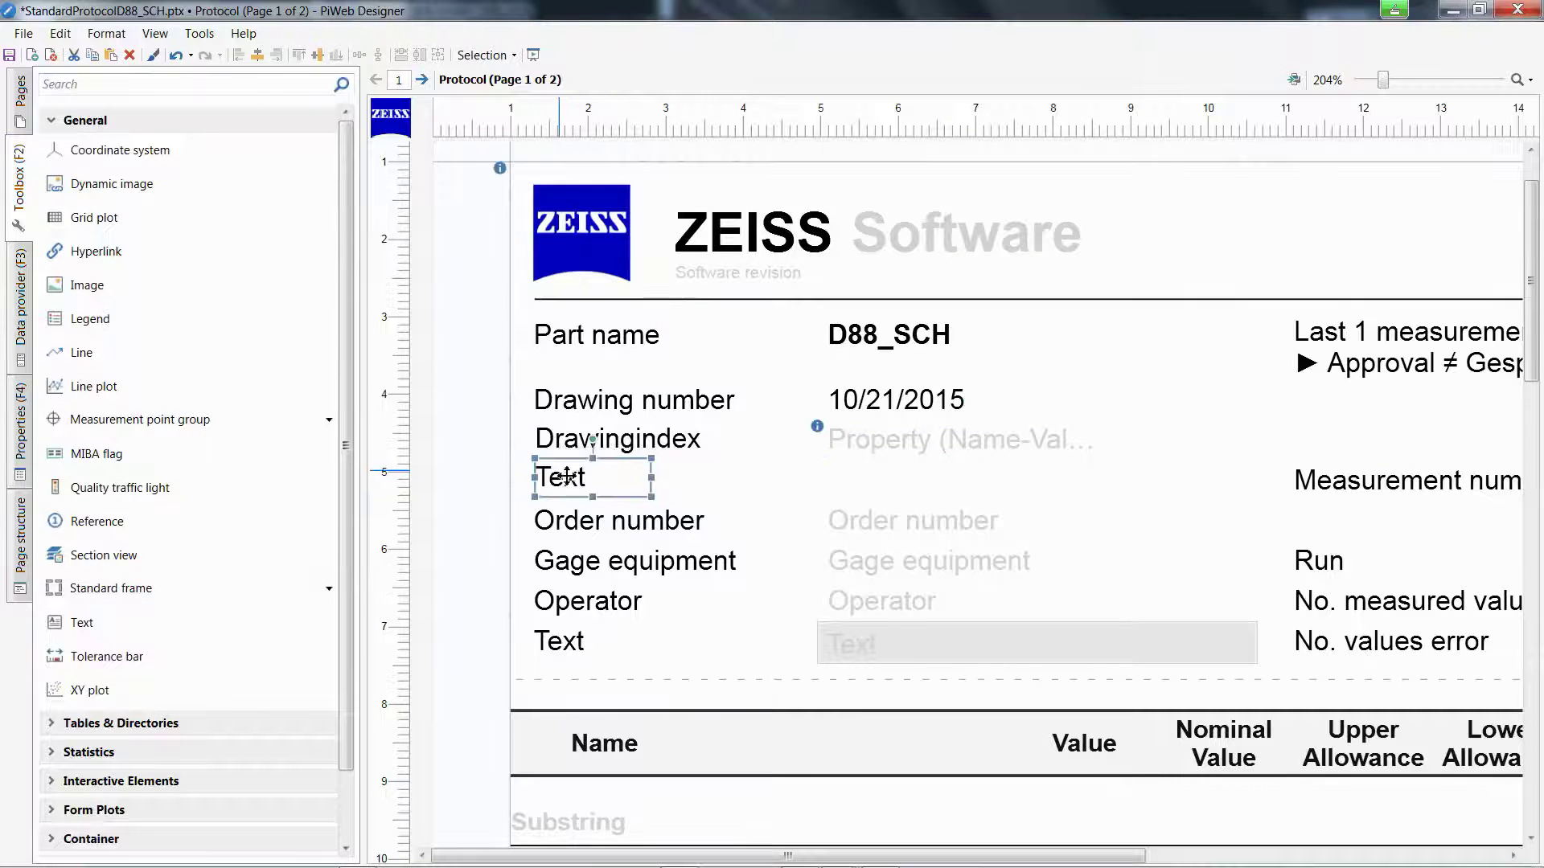
{"action": "left_click_drag", "start_coordinate": [652, 490], "coordinate": [826, 493]}
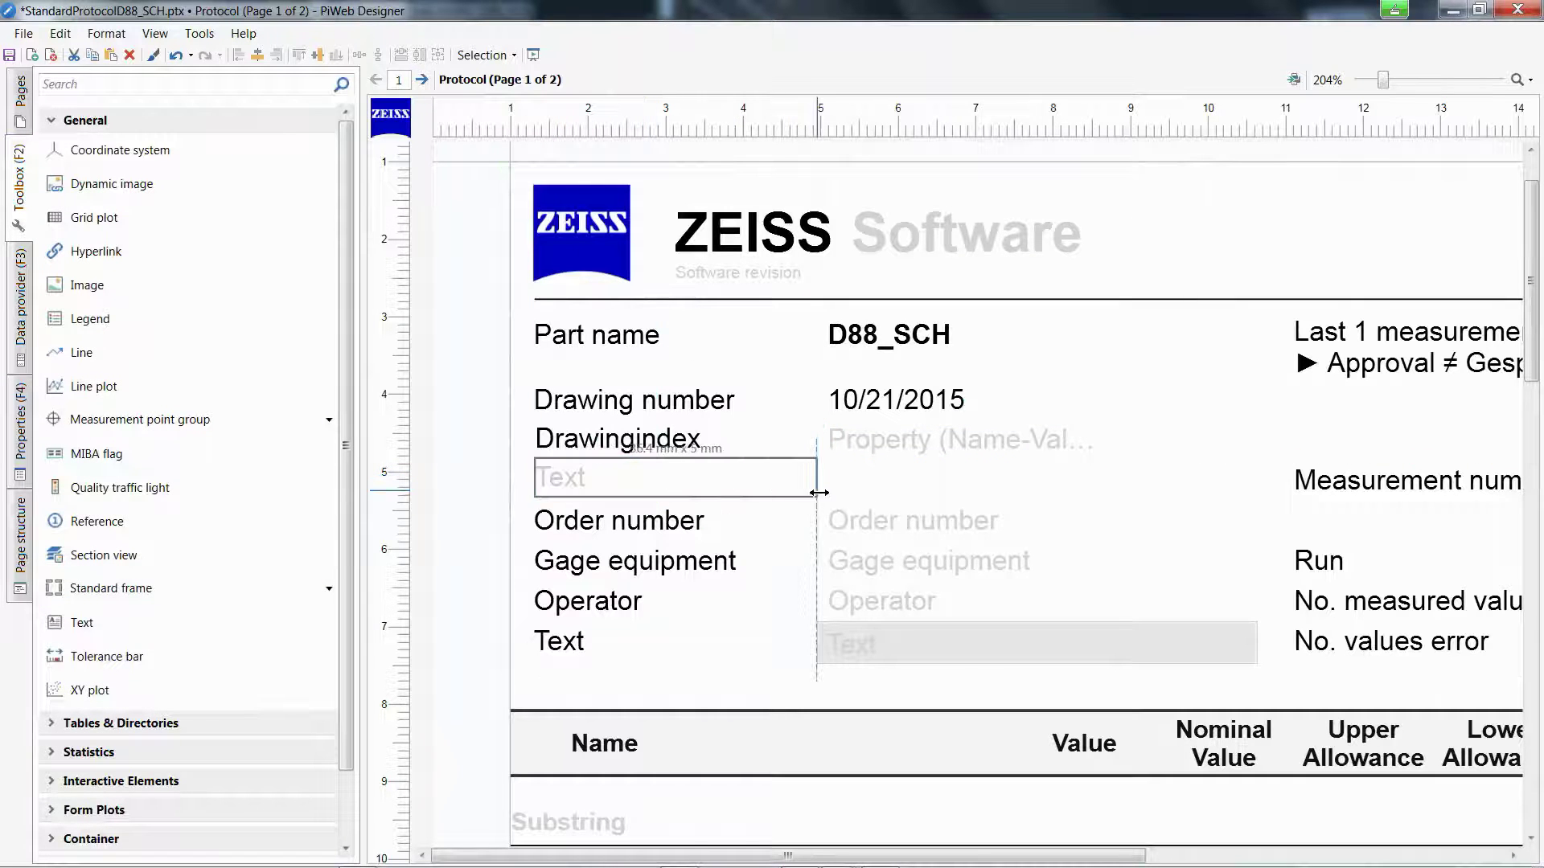
{"action": "double_click", "coordinate": [590, 483]}
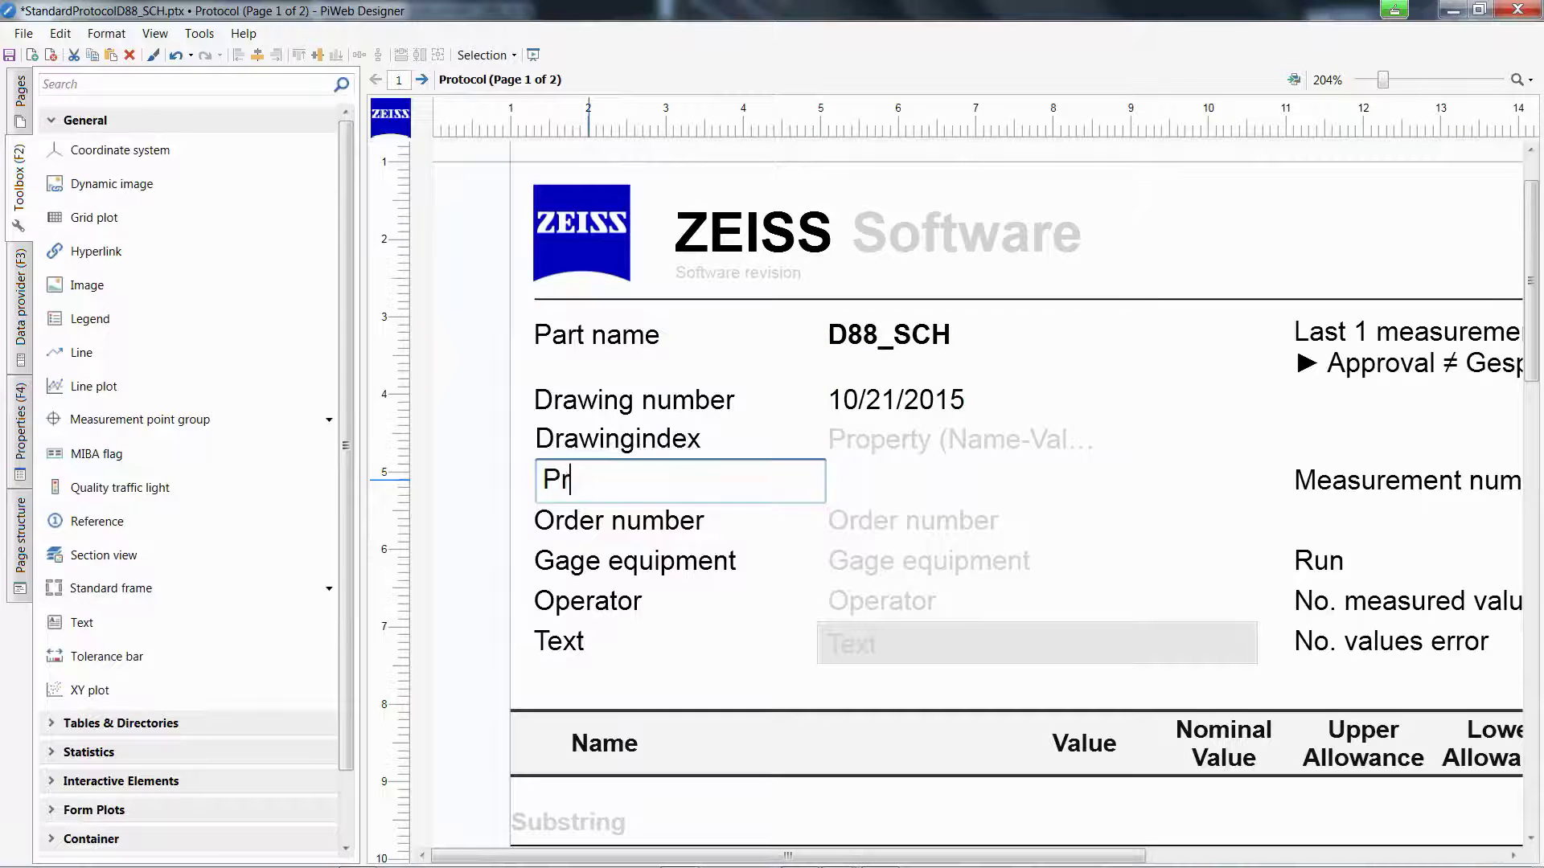
{"action": "type", "text": "Processingmachine"}
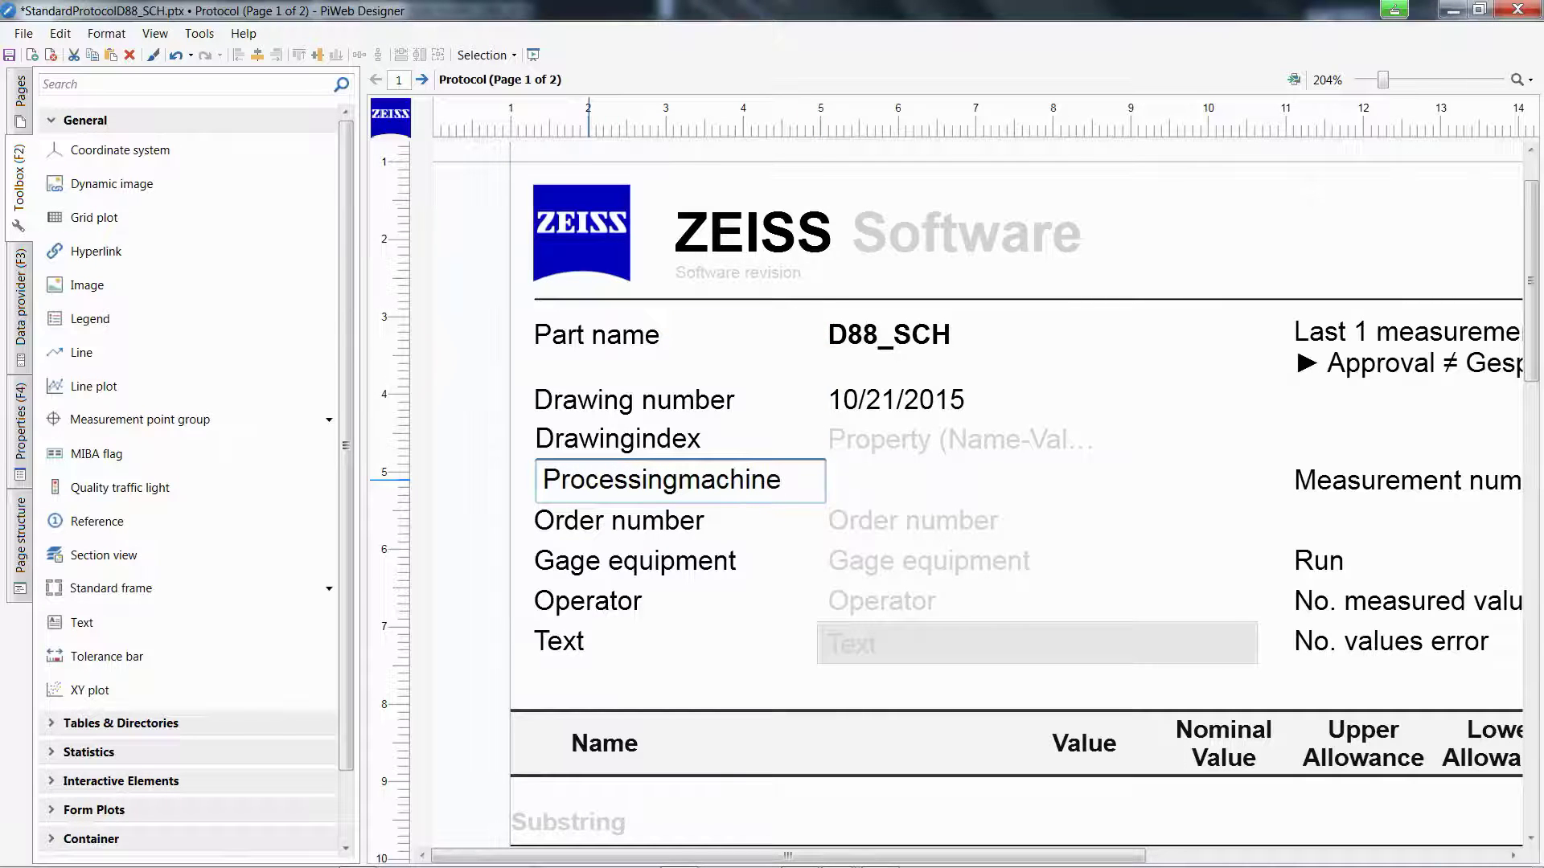
{"action": "key", "text": "Escape"}
{"action": "key", "text": "ctrl+c"}
{"action": "key", "text": "ctrl+v"}
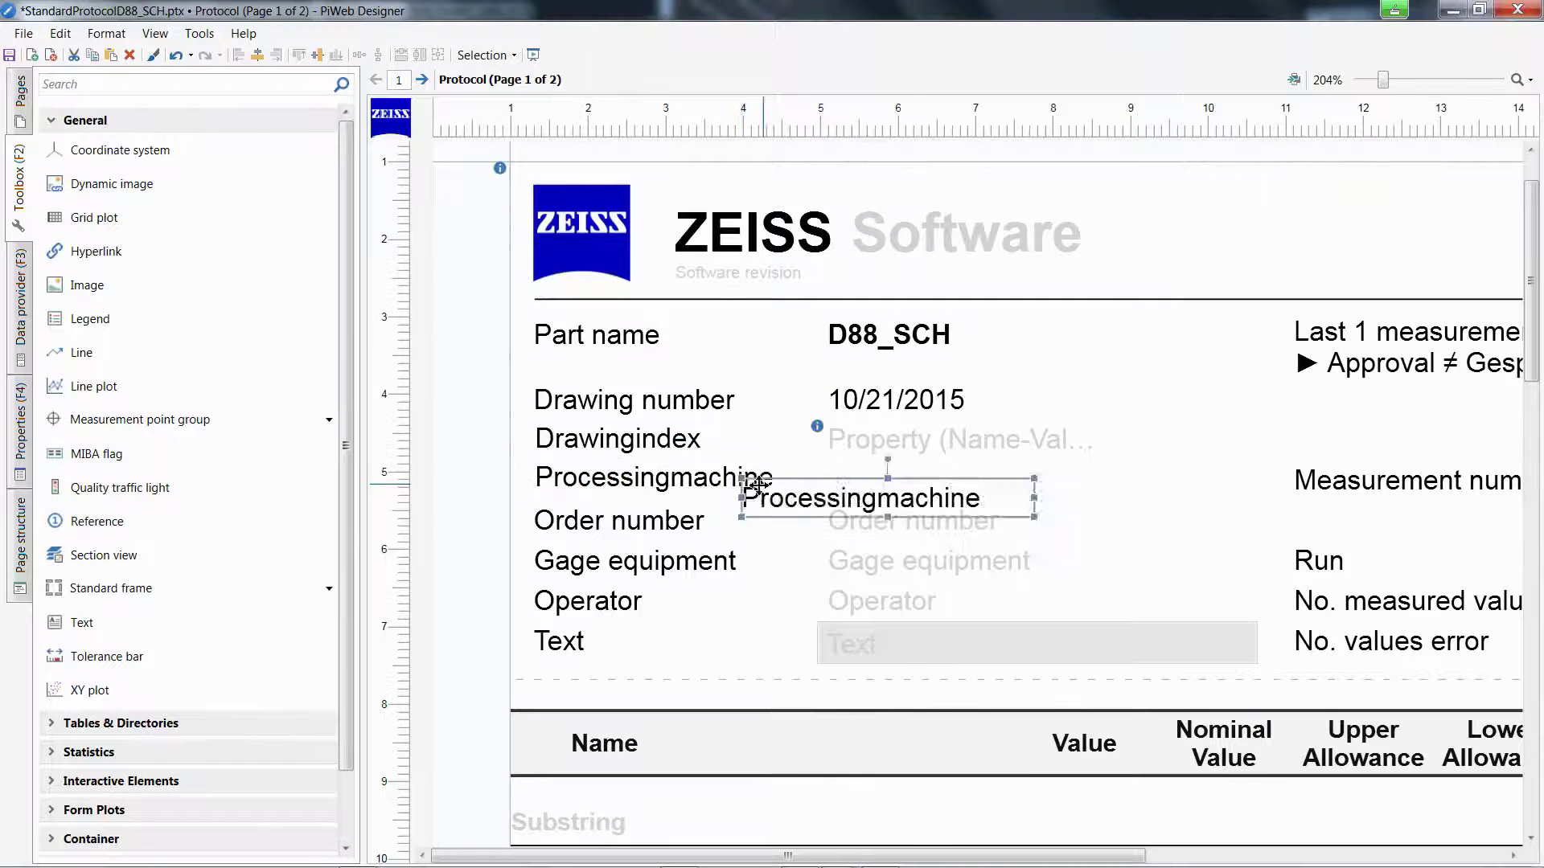
{"action": "left_click_drag", "start_coordinate": [772, 495], "coordinate": [884, 479]}
Step: Bind the copied Processingmachine field to the Property (Name-Value-Pair) key 'u_processingmachine'
{"action": "right_click", "coordinate": [884, 479]}
{"action": "mouse_move", "coordinate": [943, 78]}
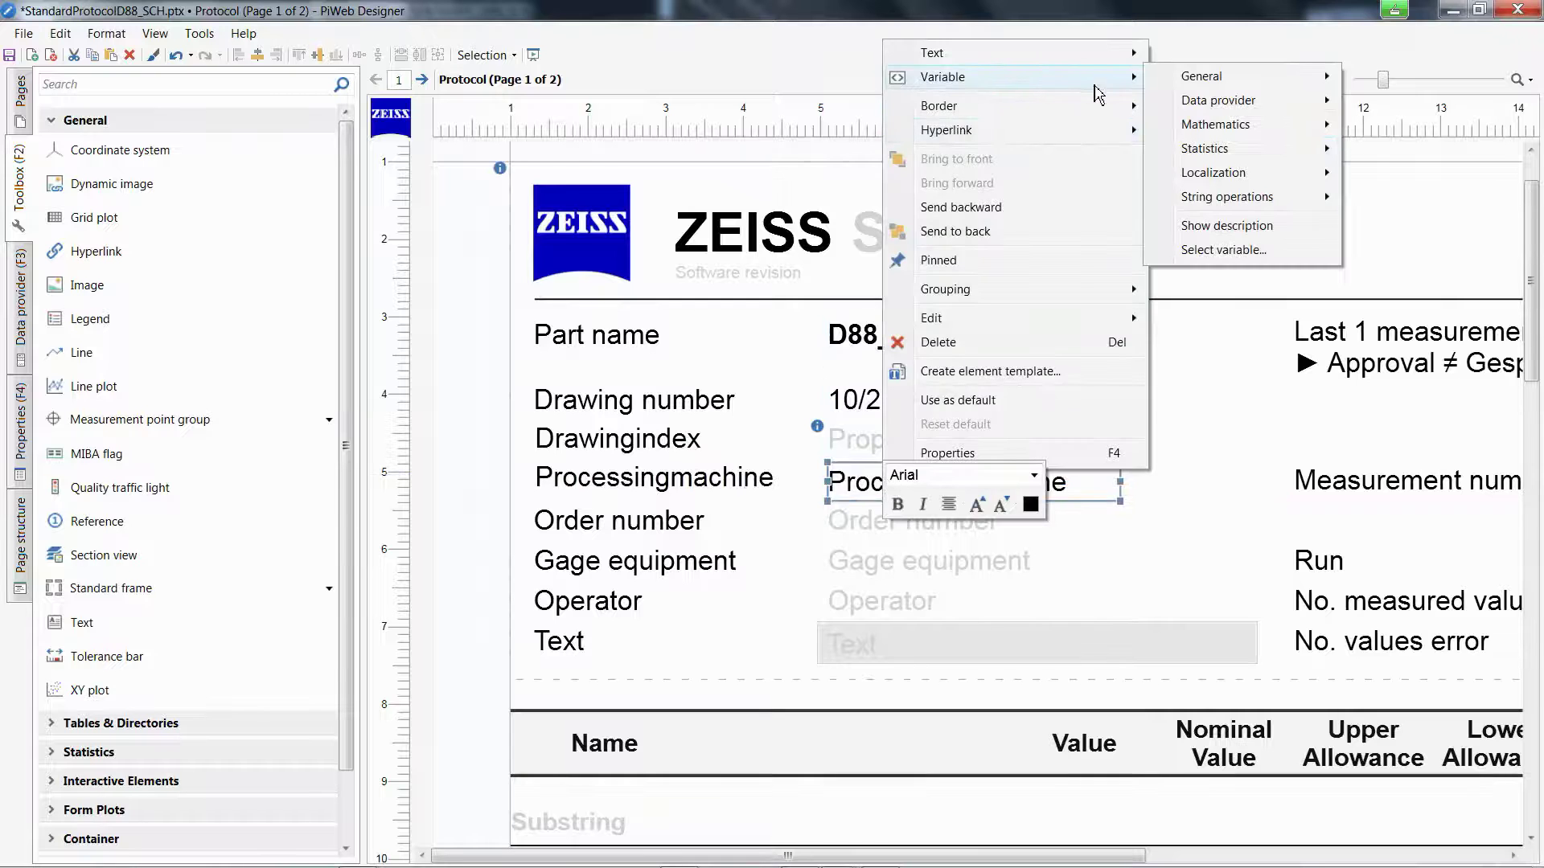
{"action": "left_click", "coordinate": [1206, 248]}
{"action": "left_click_drag", "start_coordinate": [1256, 196], "coordinate": [1256, 263]}
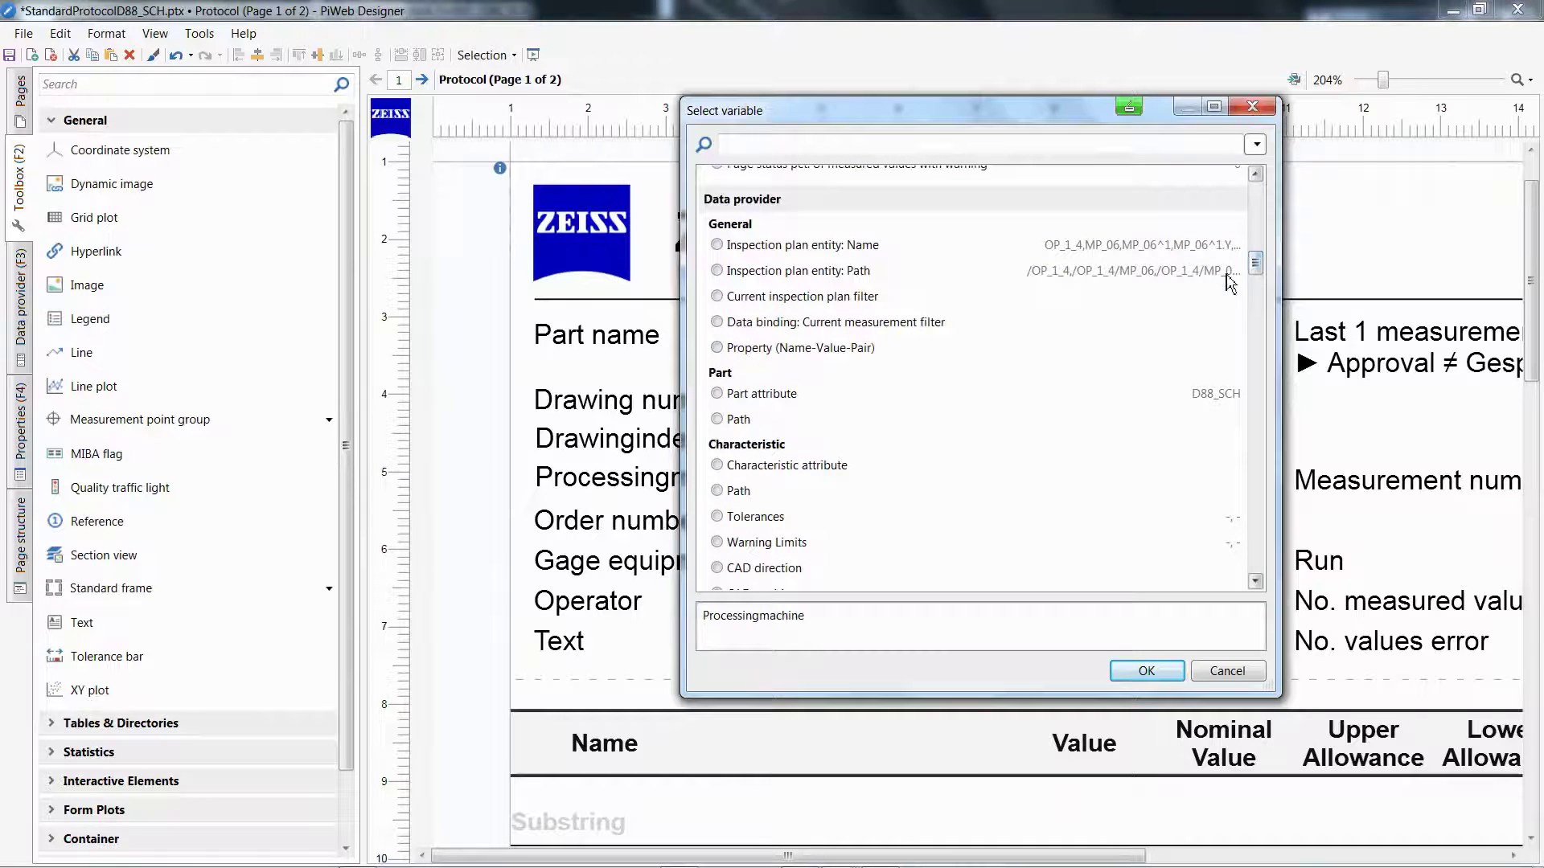
{"action": "left_click", "coordinate": [717, 348]}
{"action": "left_click", "coordinate": [828, 379]}
{"action": "type", "text": "\"u_"}
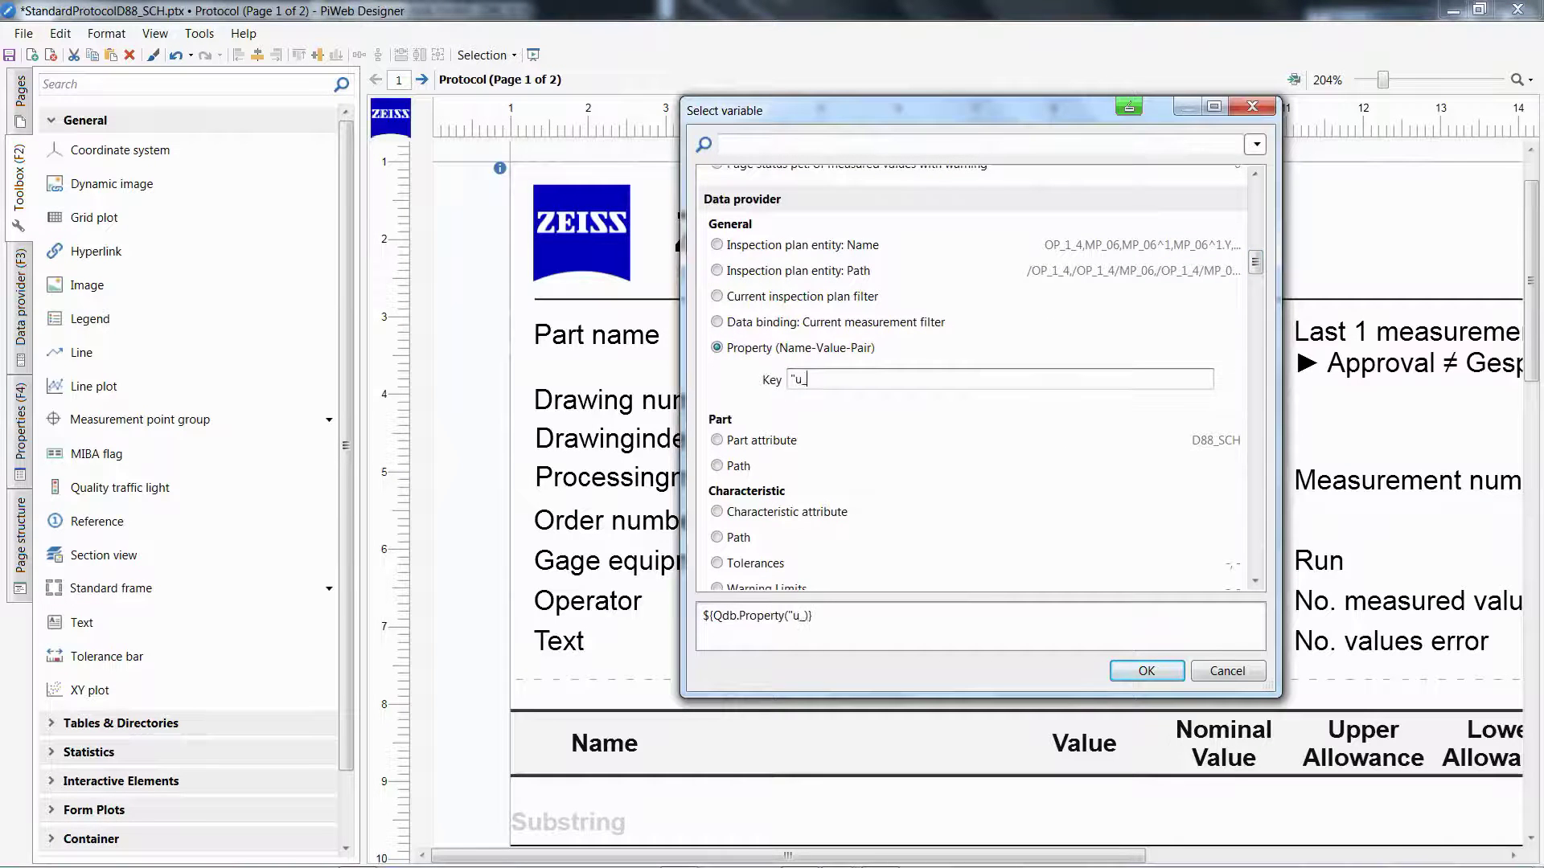
{"action": "type", "text": "processingmachine"}
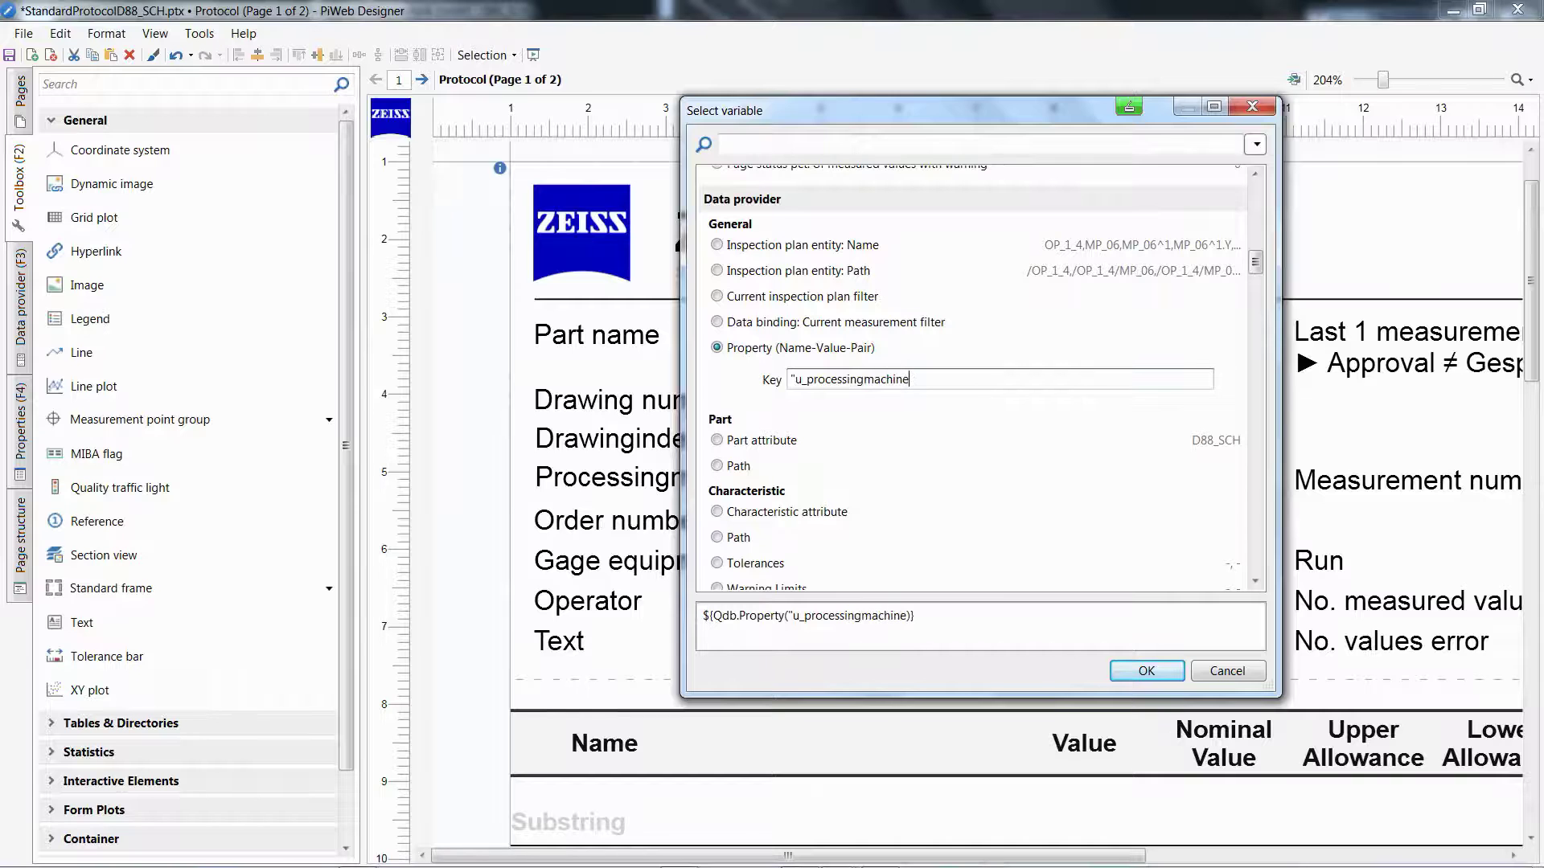
{"action": "left_click", "coordinate": [1146, 670]}
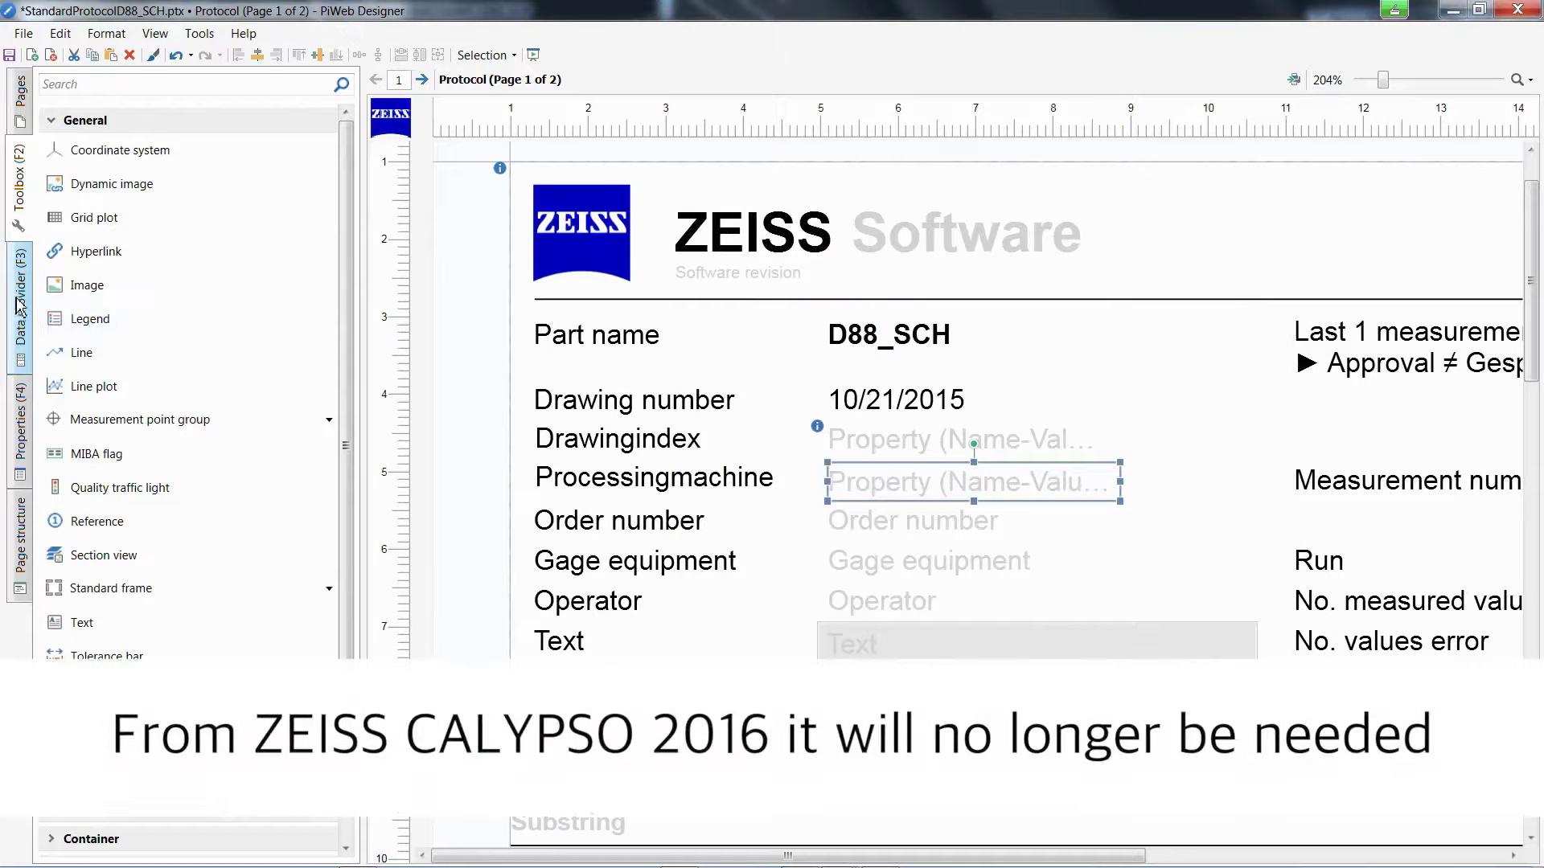
Step: Make the D88_SCH root part the field's data binding, accepting the warning
{"action": "left_click", "coordinate": [18, 304]}
{"action": "left_click", "coordinate": [60, 236]}
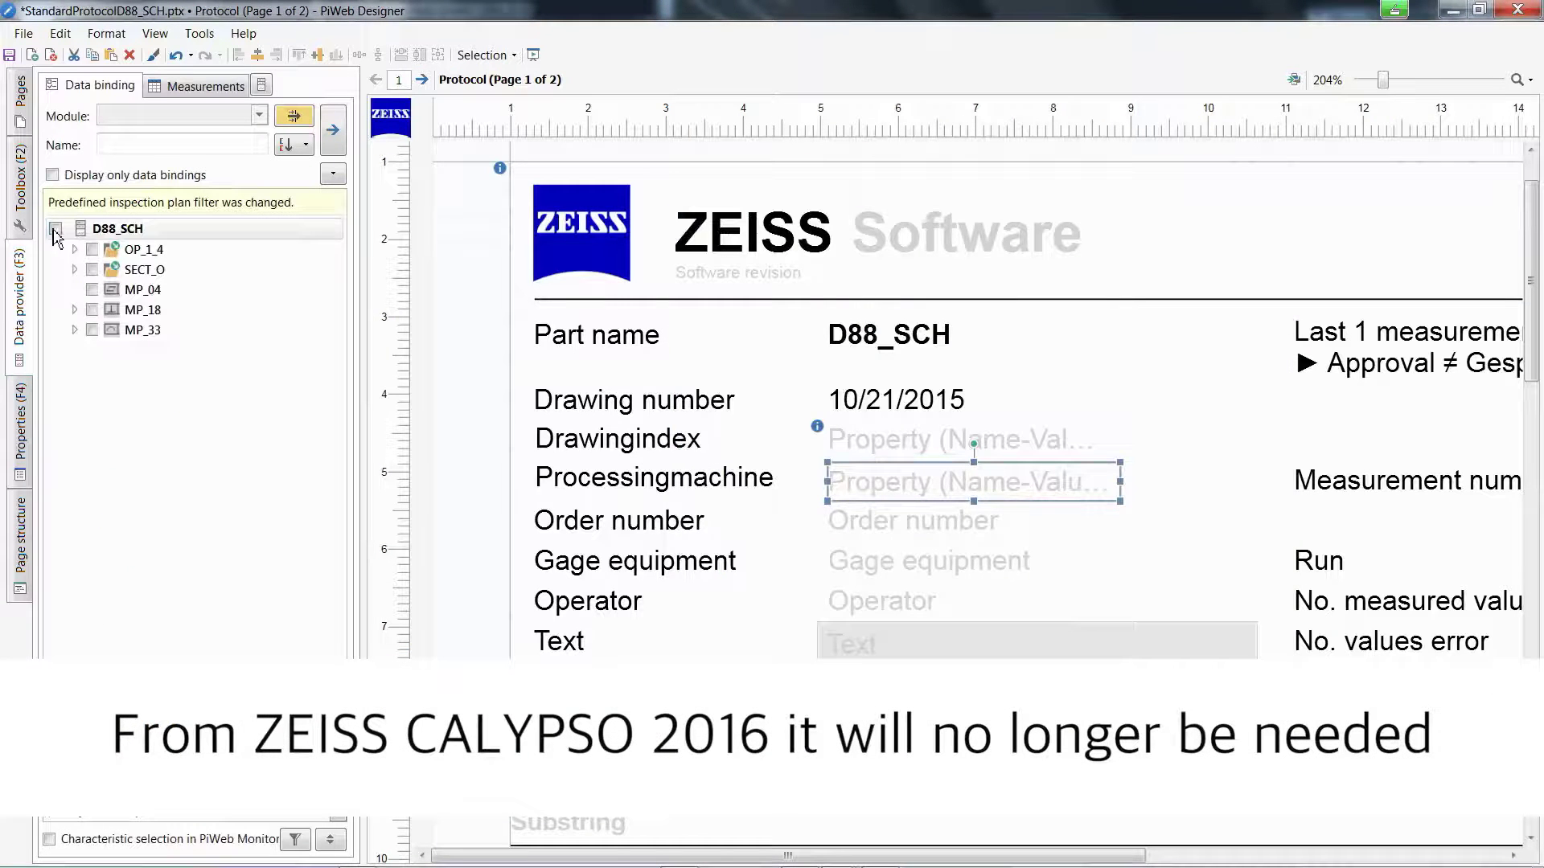
{"action": "left_click", "coordinate": [859, 516]}
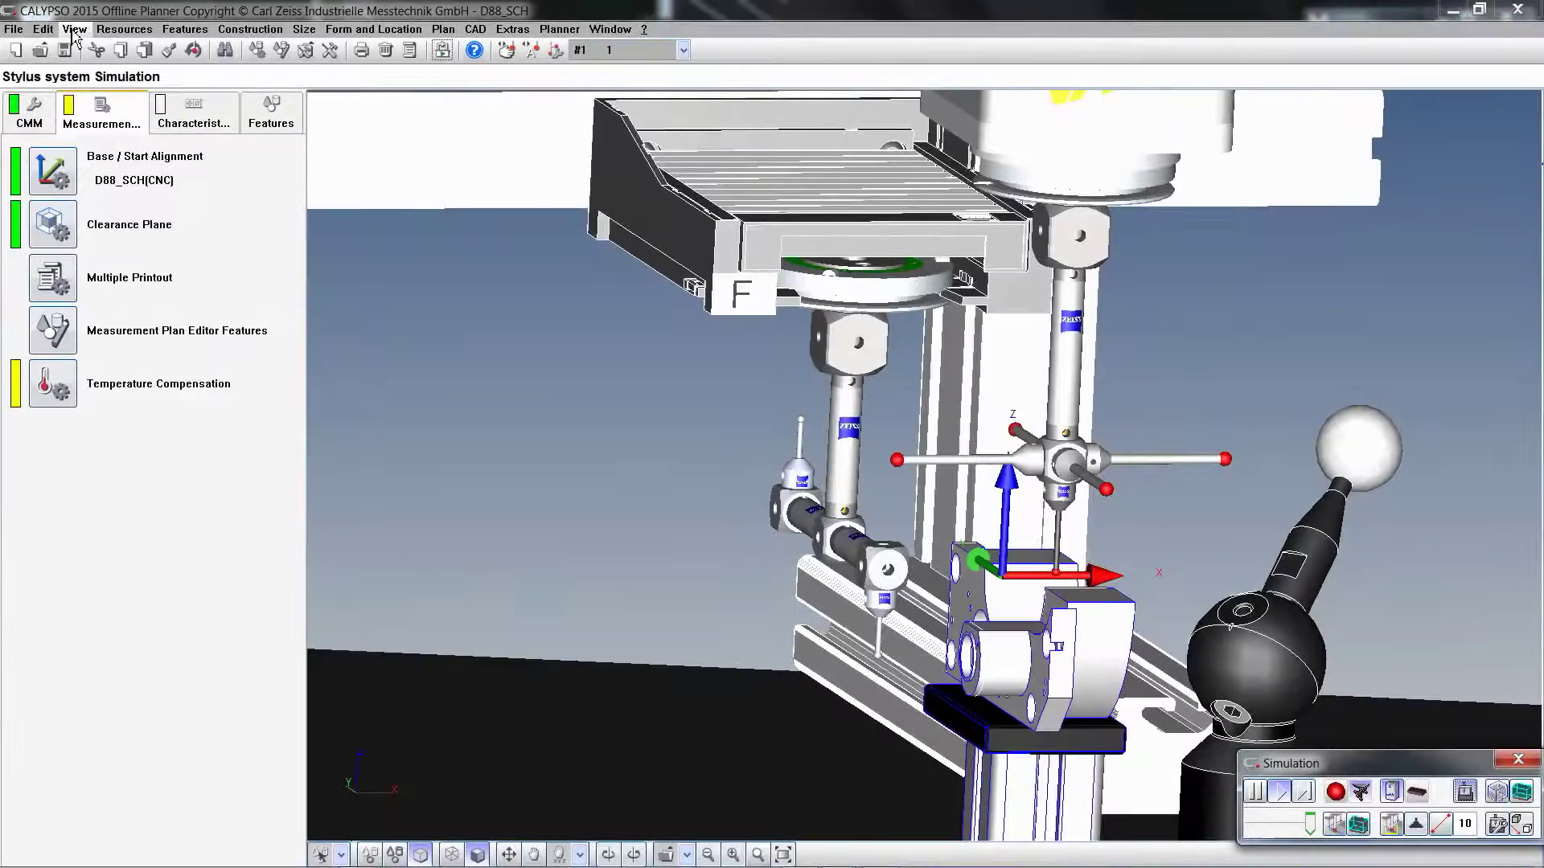
Step: Generate the PiWeb report printout from the View menu
{"action": "left_click", "coordinate": [74, 29]}
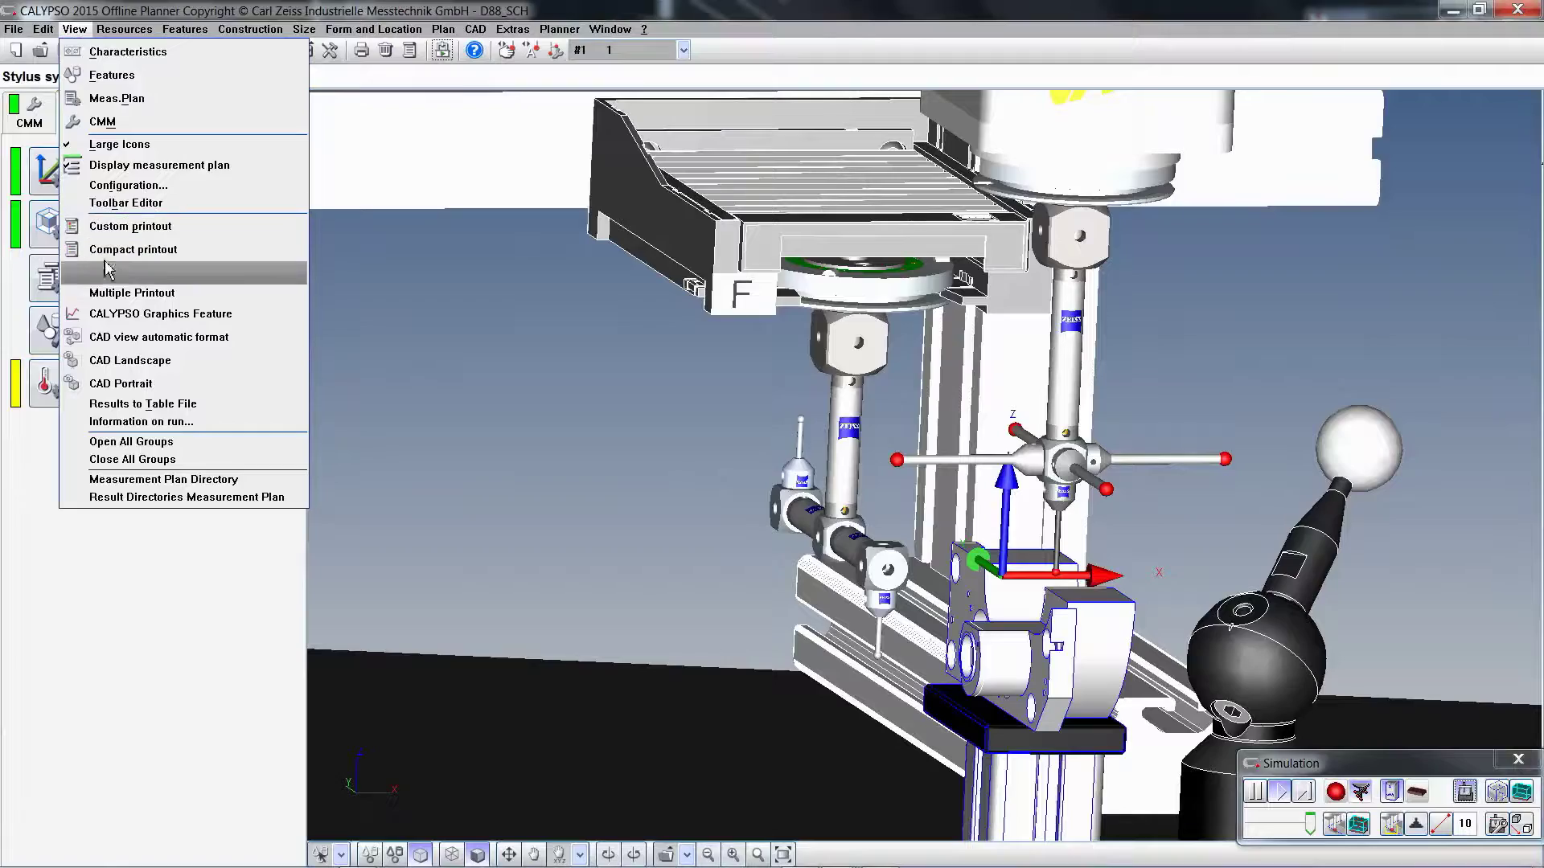
{"action": "left_click", "coordinate": [109, 294]}
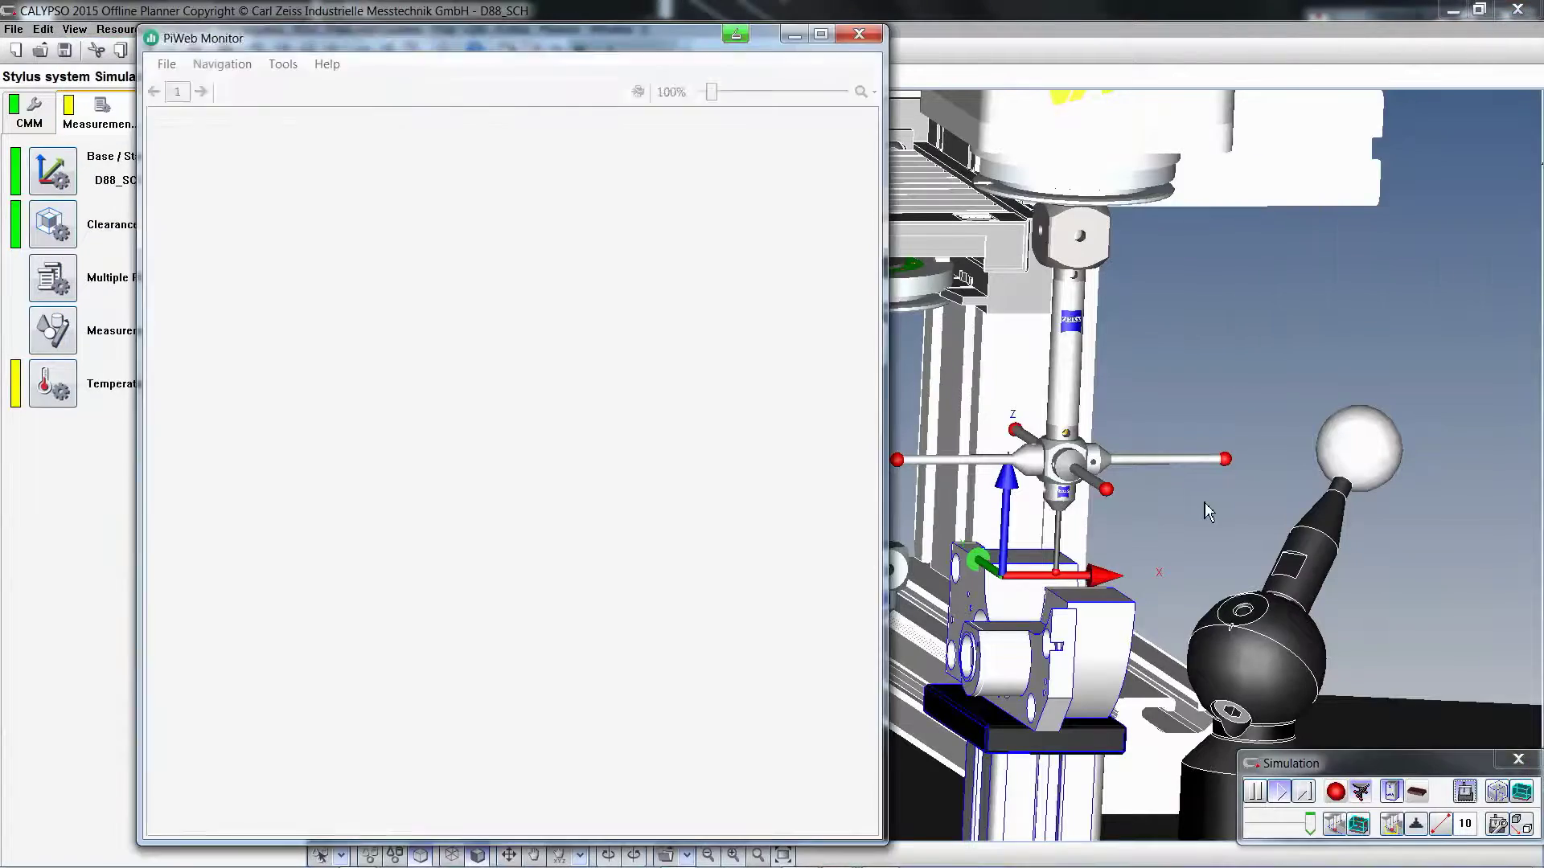